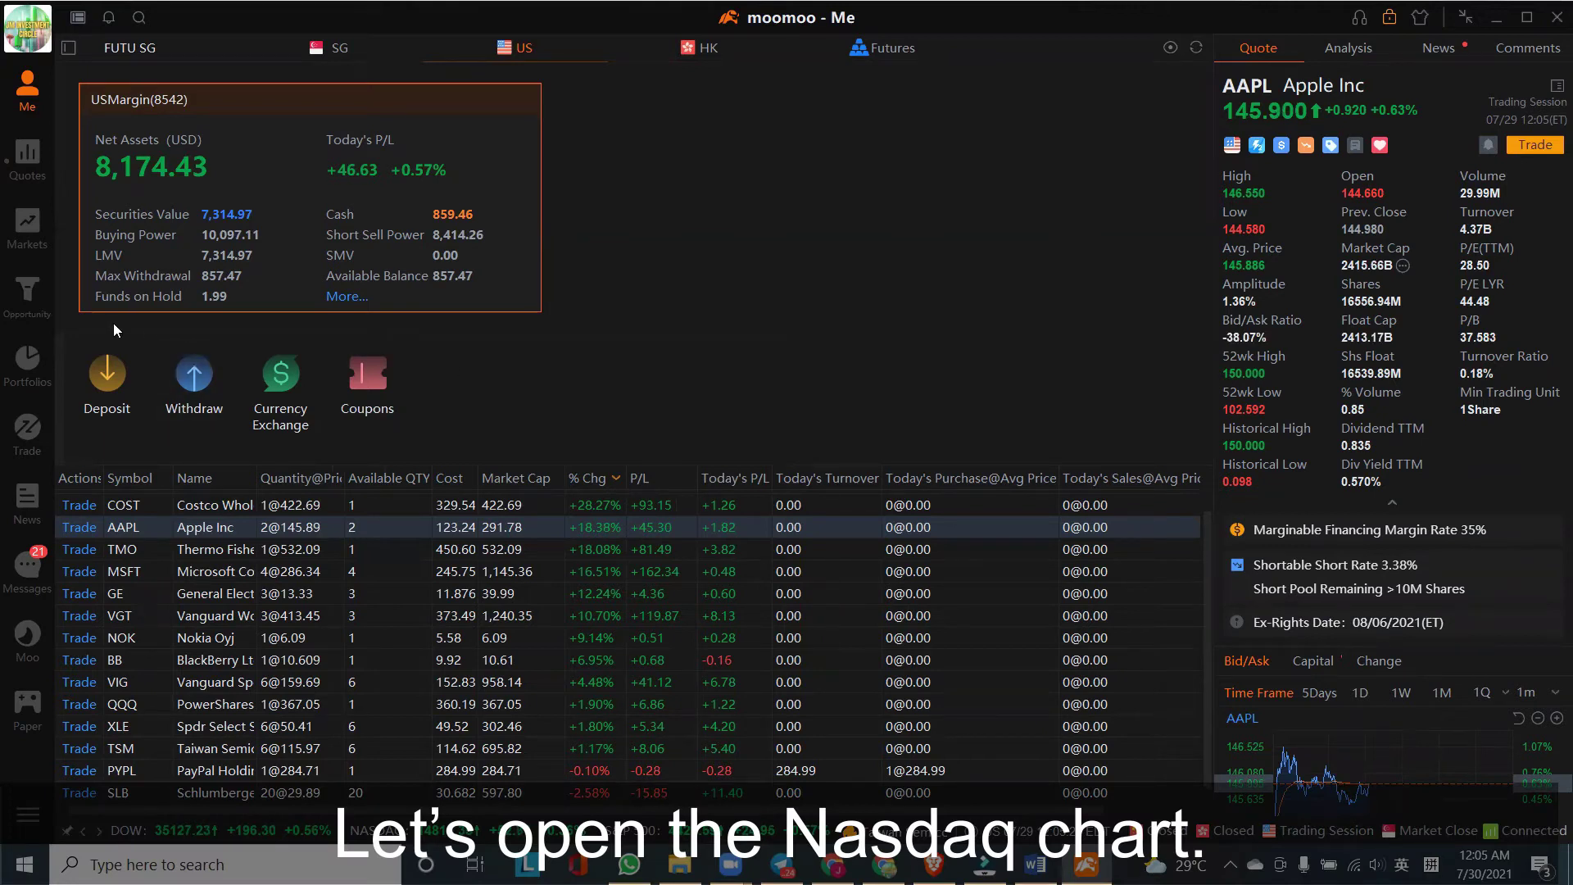
# - Switch the Quotes chart to Nasdaq Composite (IXIC) and open Chart Management
pyautogui.click(28, 171)
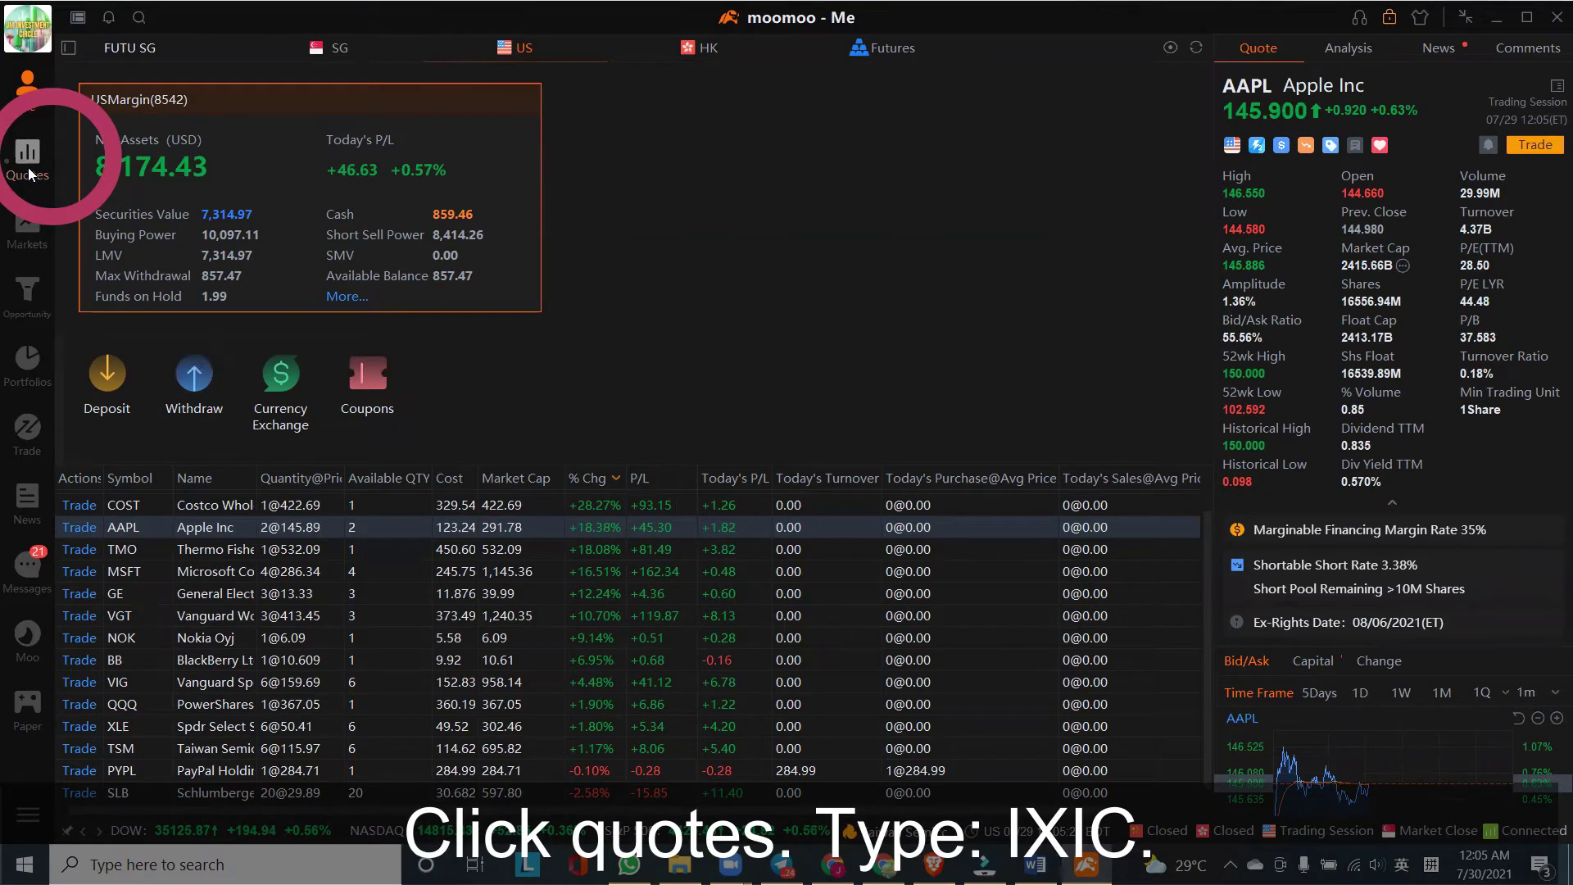
pyautogui.write('IXIC')
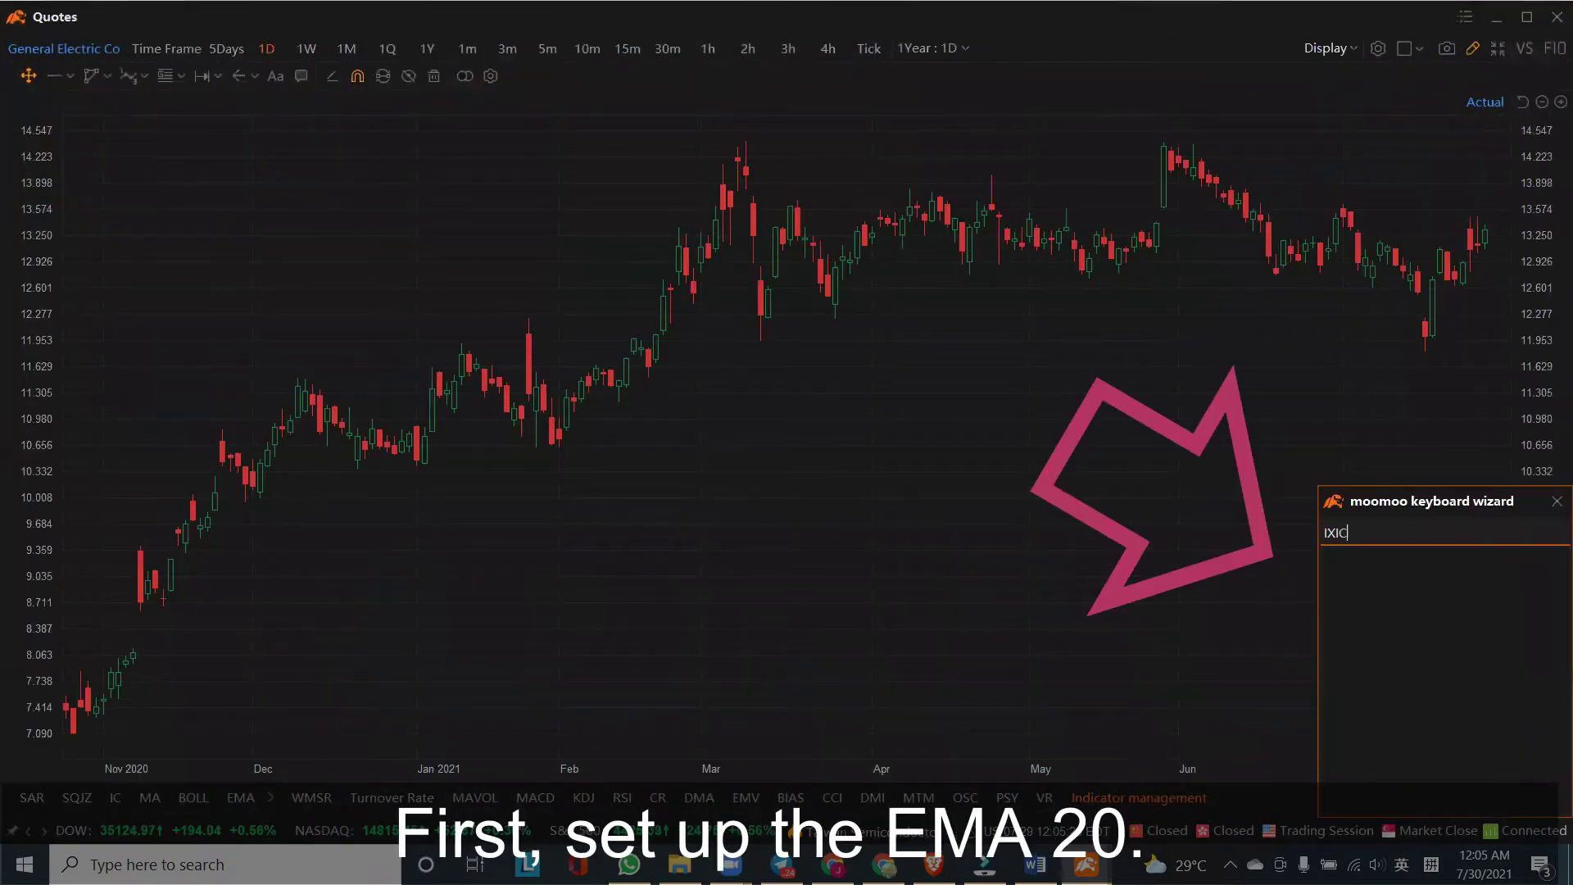
pyautogui.press('Return')
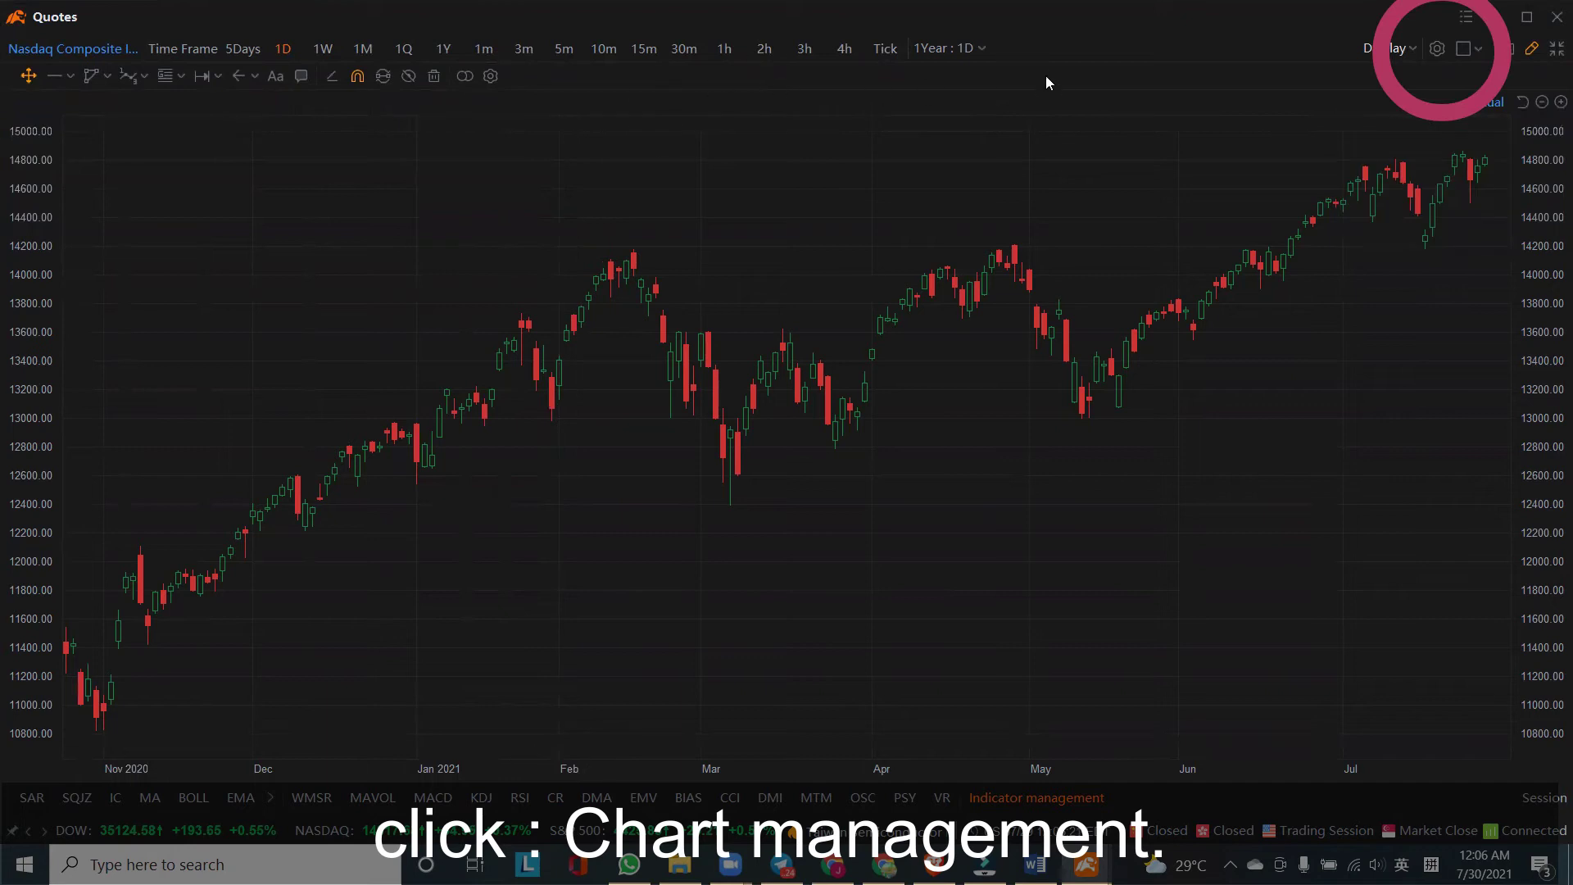
pyautogui.click(1437, 48)
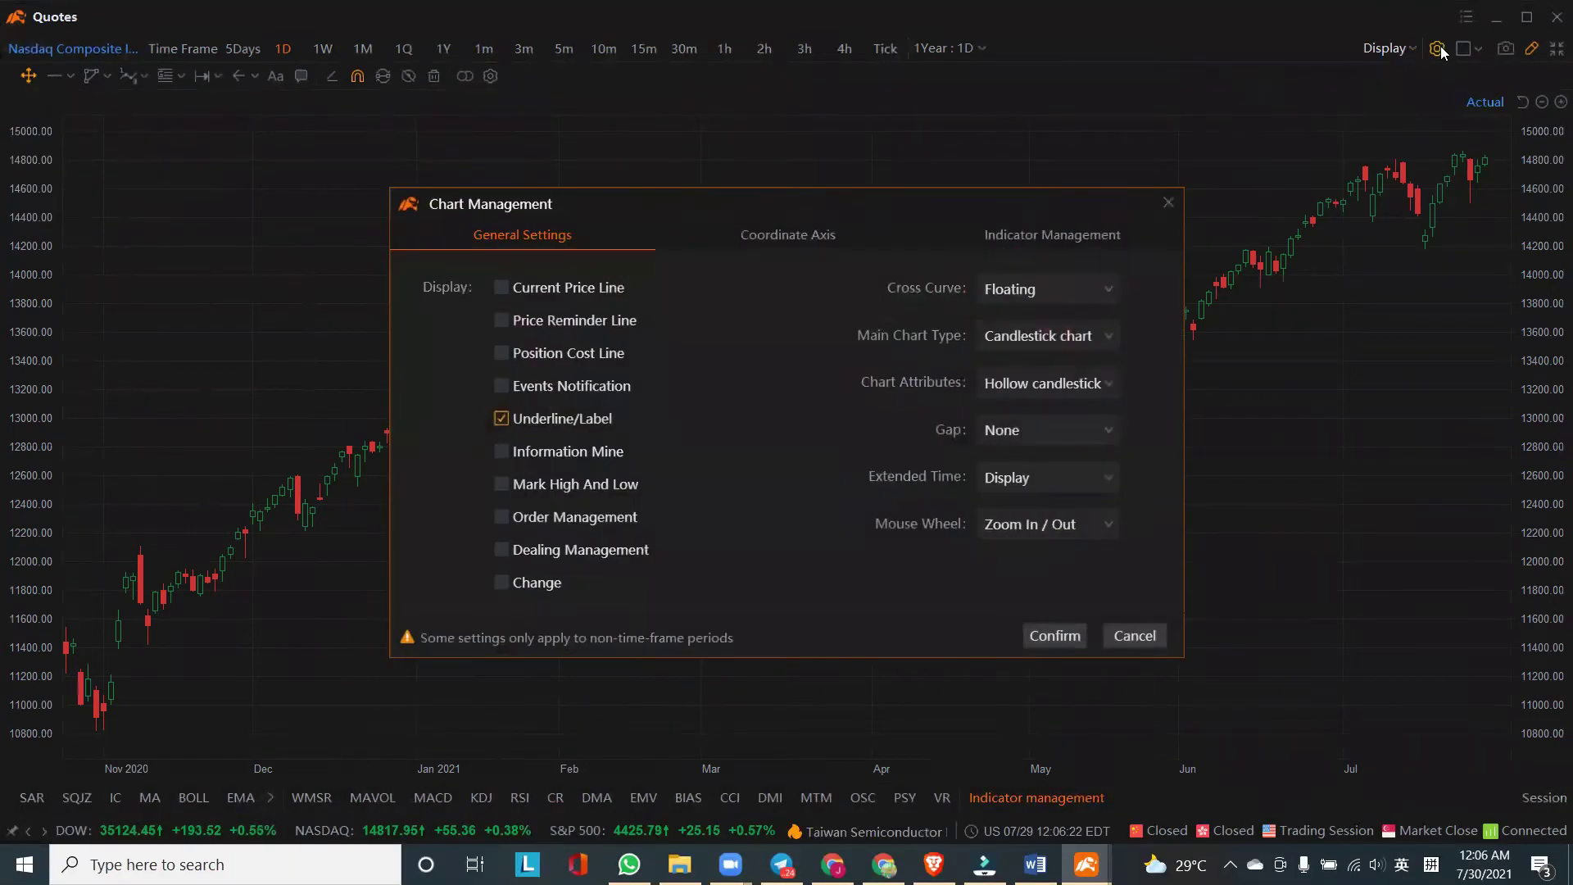
# - Enable EMA with only its 20-period line, hiding the 5, 10, 60, 120 and 250 lines
pyautogui.click(988, 238)
pyautogui.click(444, 439)
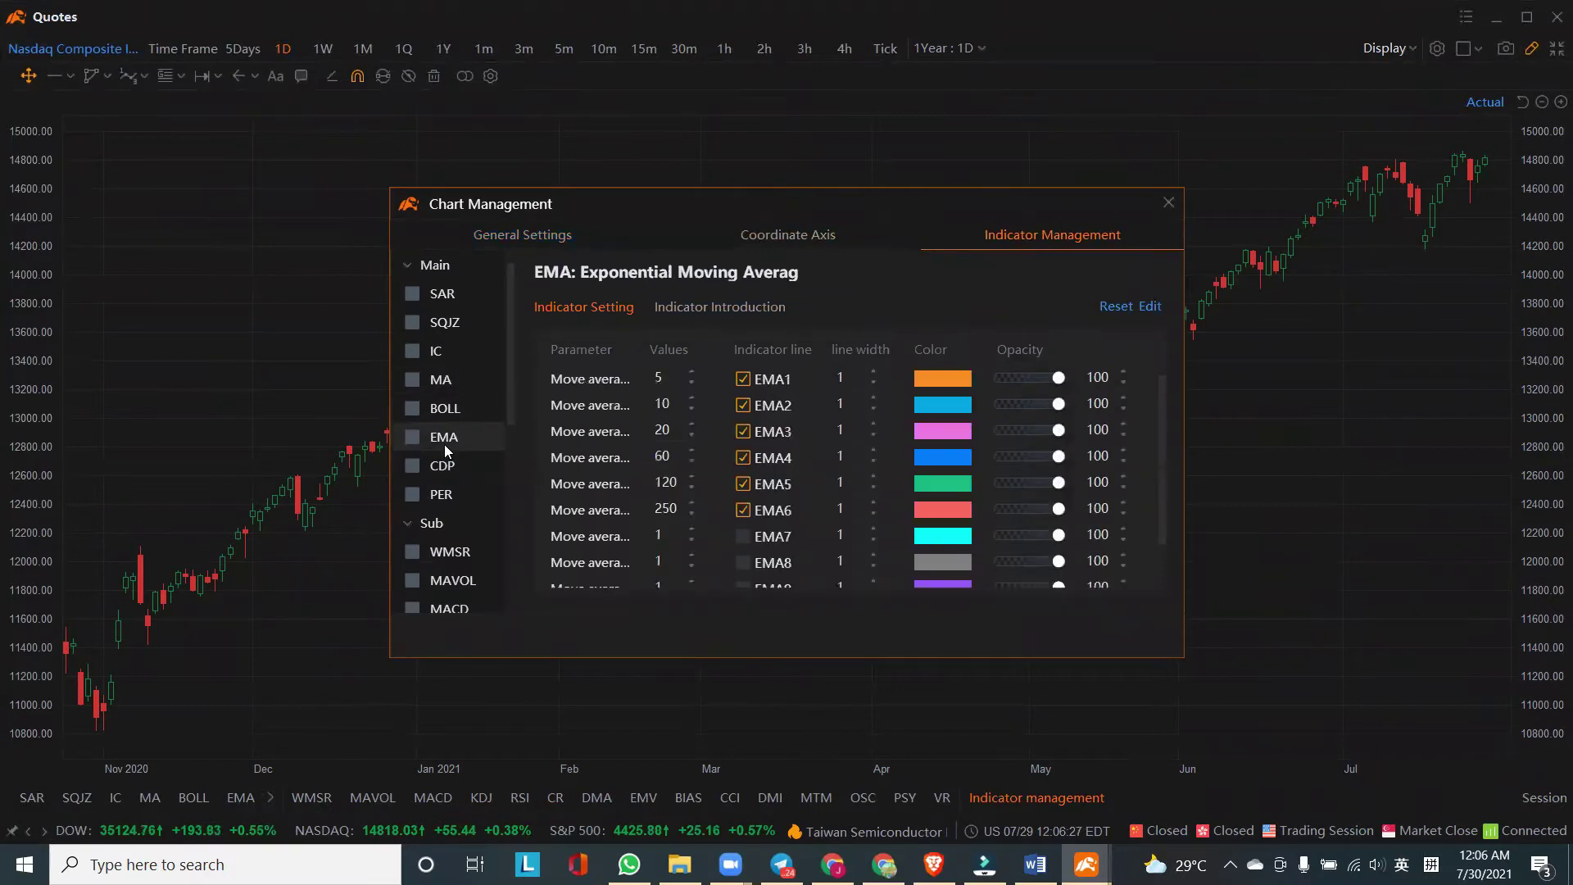
pyautogui.click(743, 382)
pyautogui.click(743, 404)
pyautogui.click(742, 457)
pyautogui.click(742, 483)
pyautogui.click(742, 510)
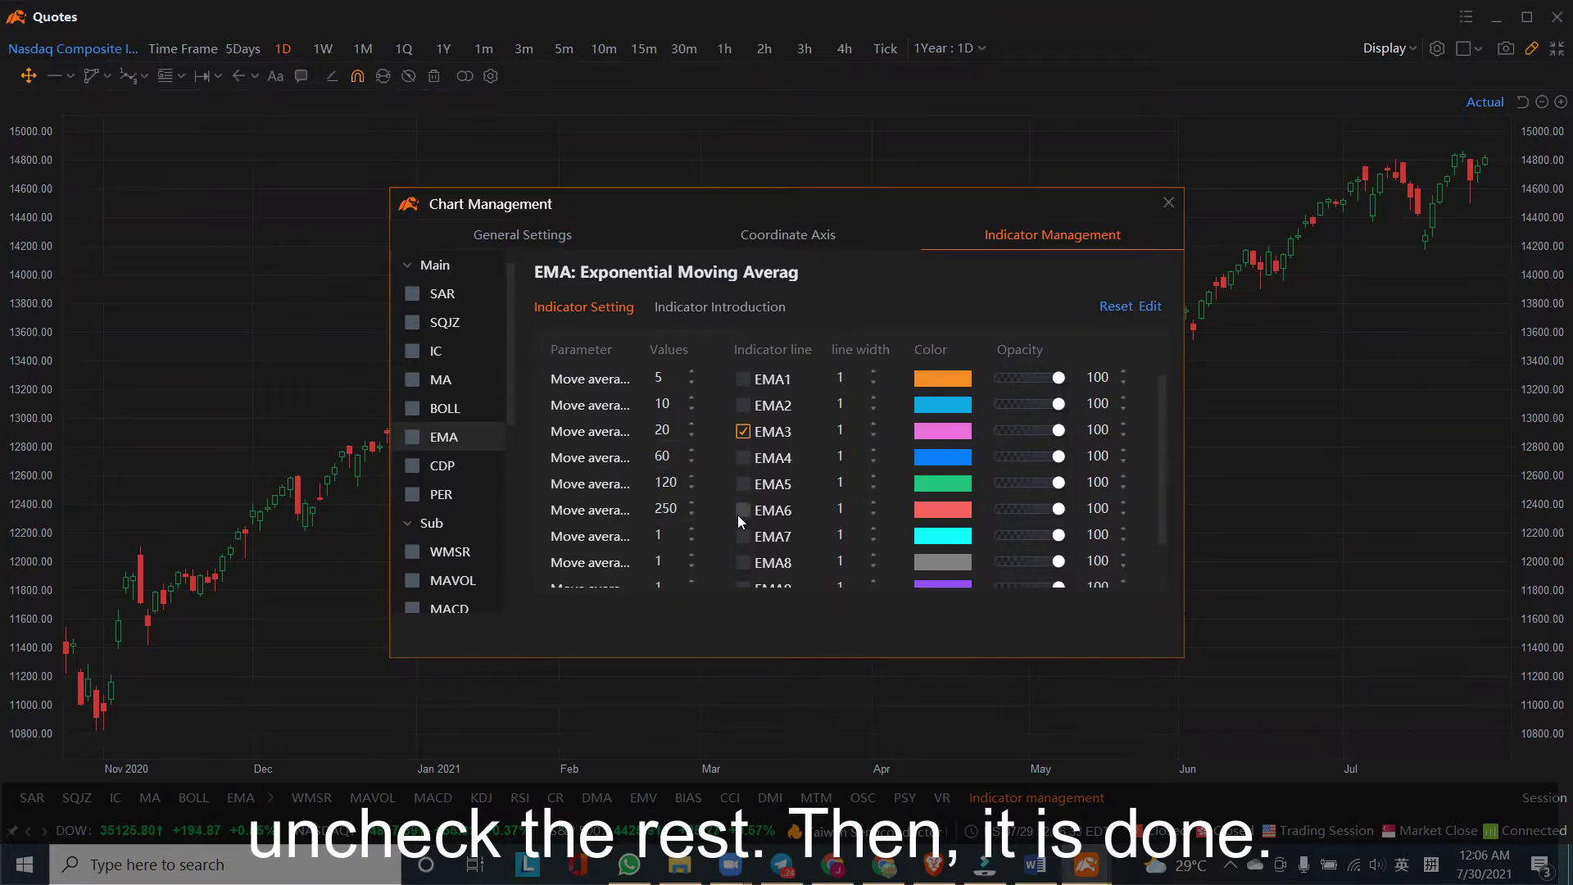
pyautogui.click(431, 447)
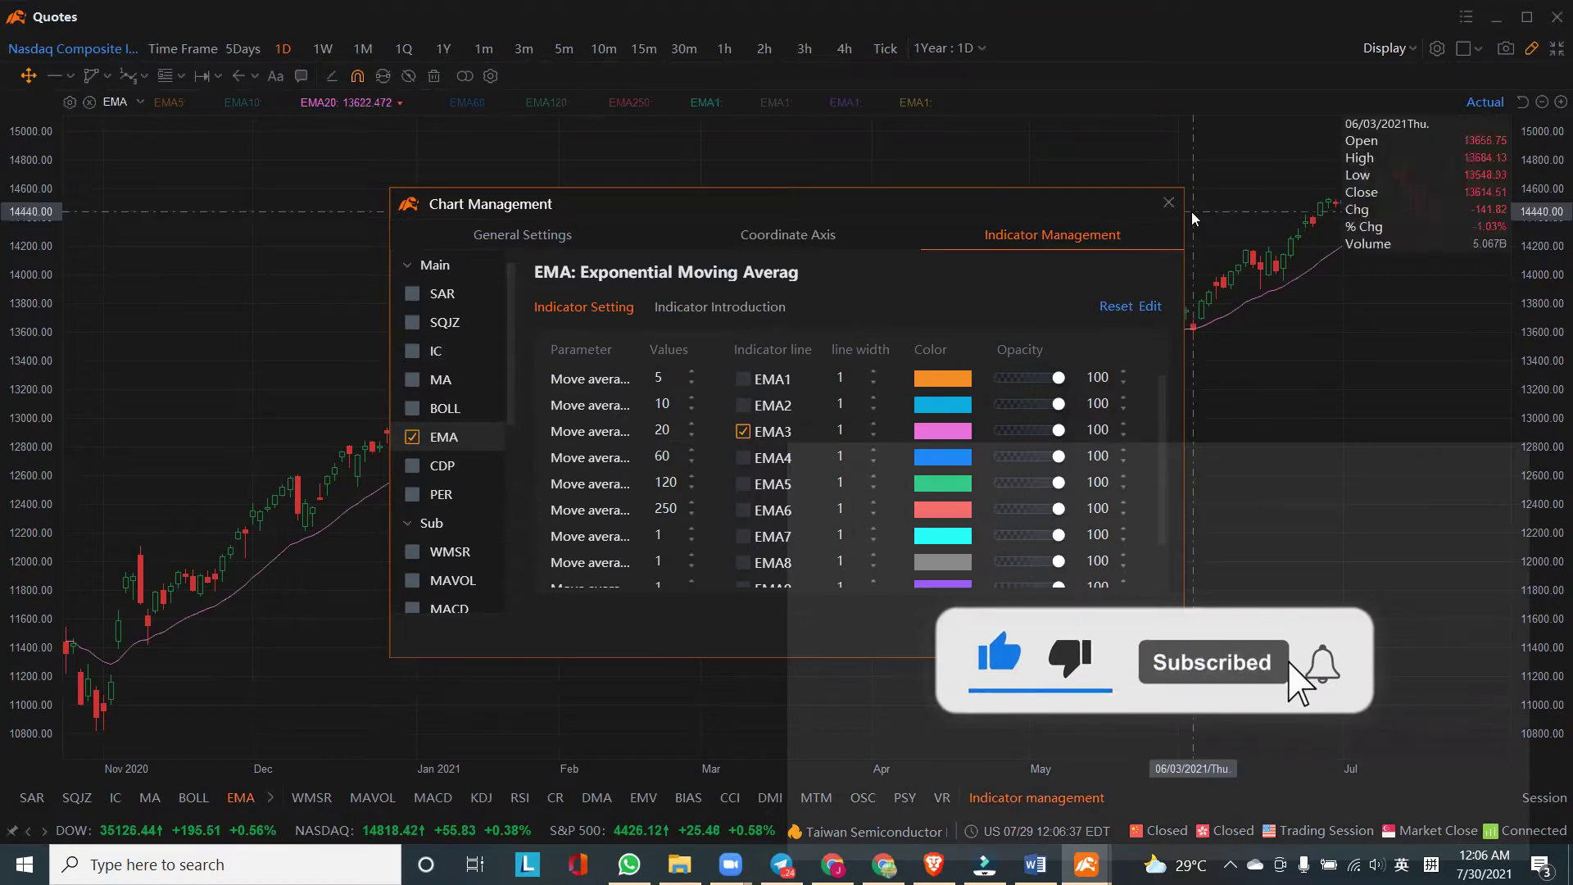
pyautogui.click(1168, 202)
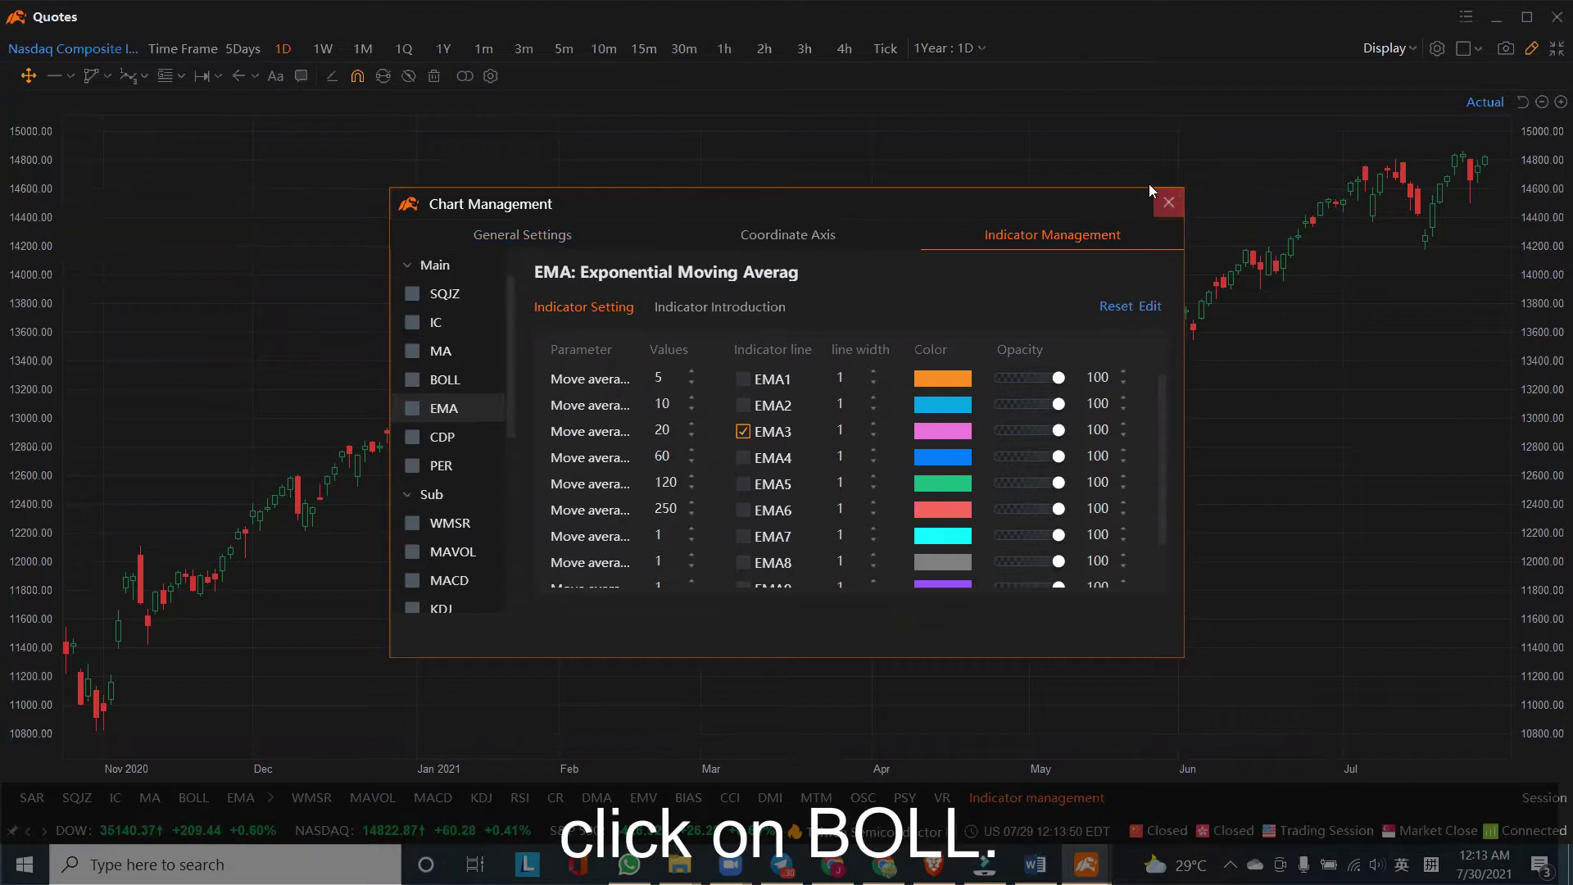
pyautogui.click(434, 385)
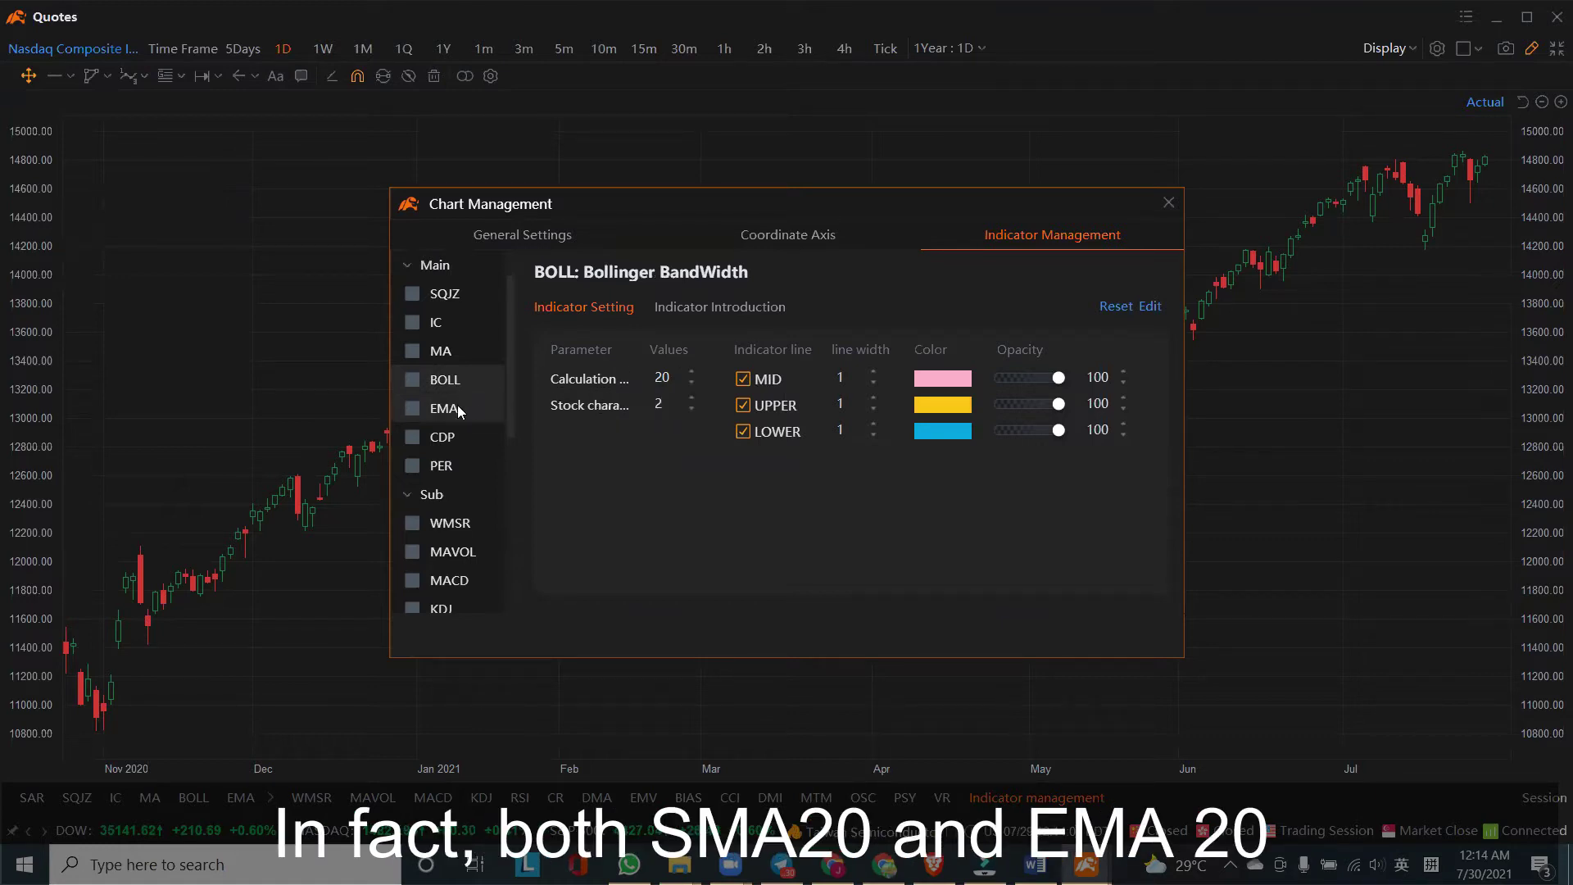
pyautogui.click(412, 408)
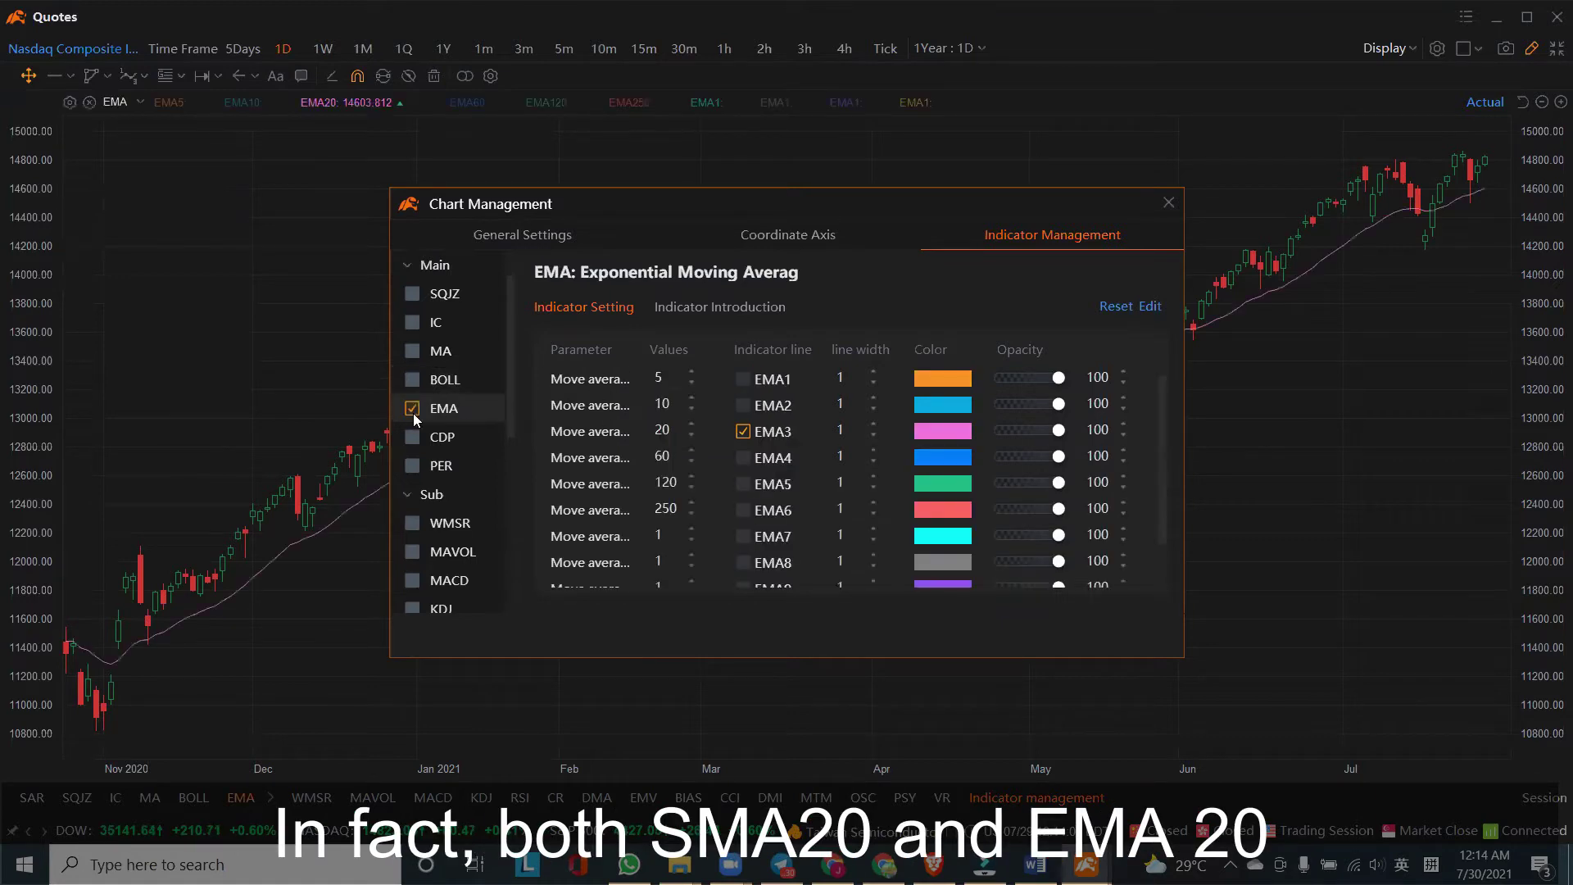
pyautogui.click(412, 351)
pyautogui.moveTo(1121, 205); pyautogui.dragTo(1155, 564)
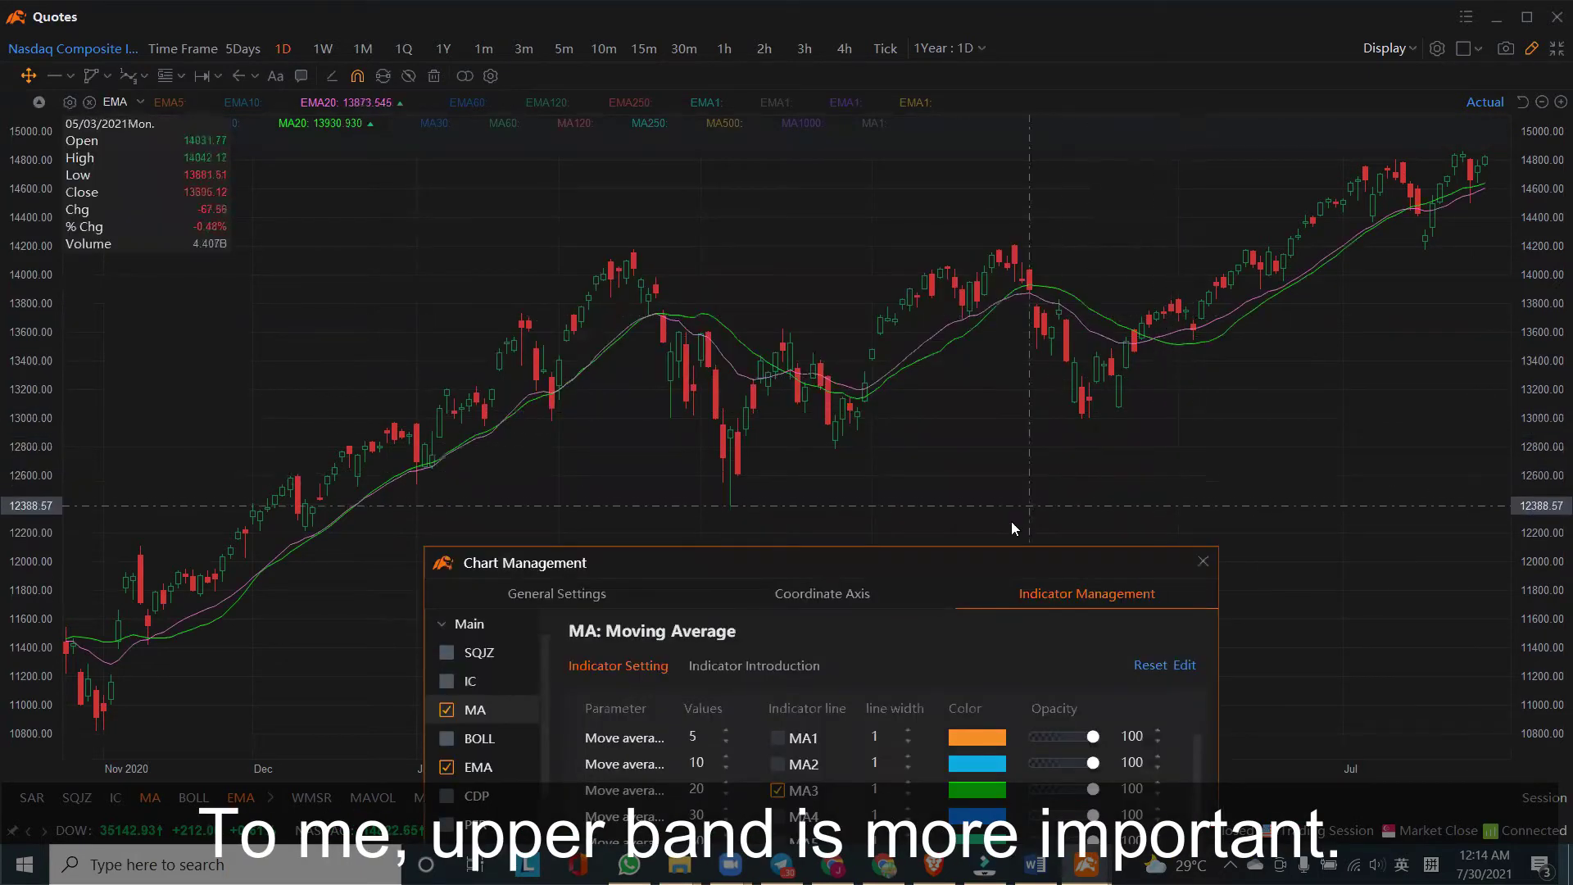
pyautogui.moveTo(965, 551); pyautogui.dragTo(966, 218)
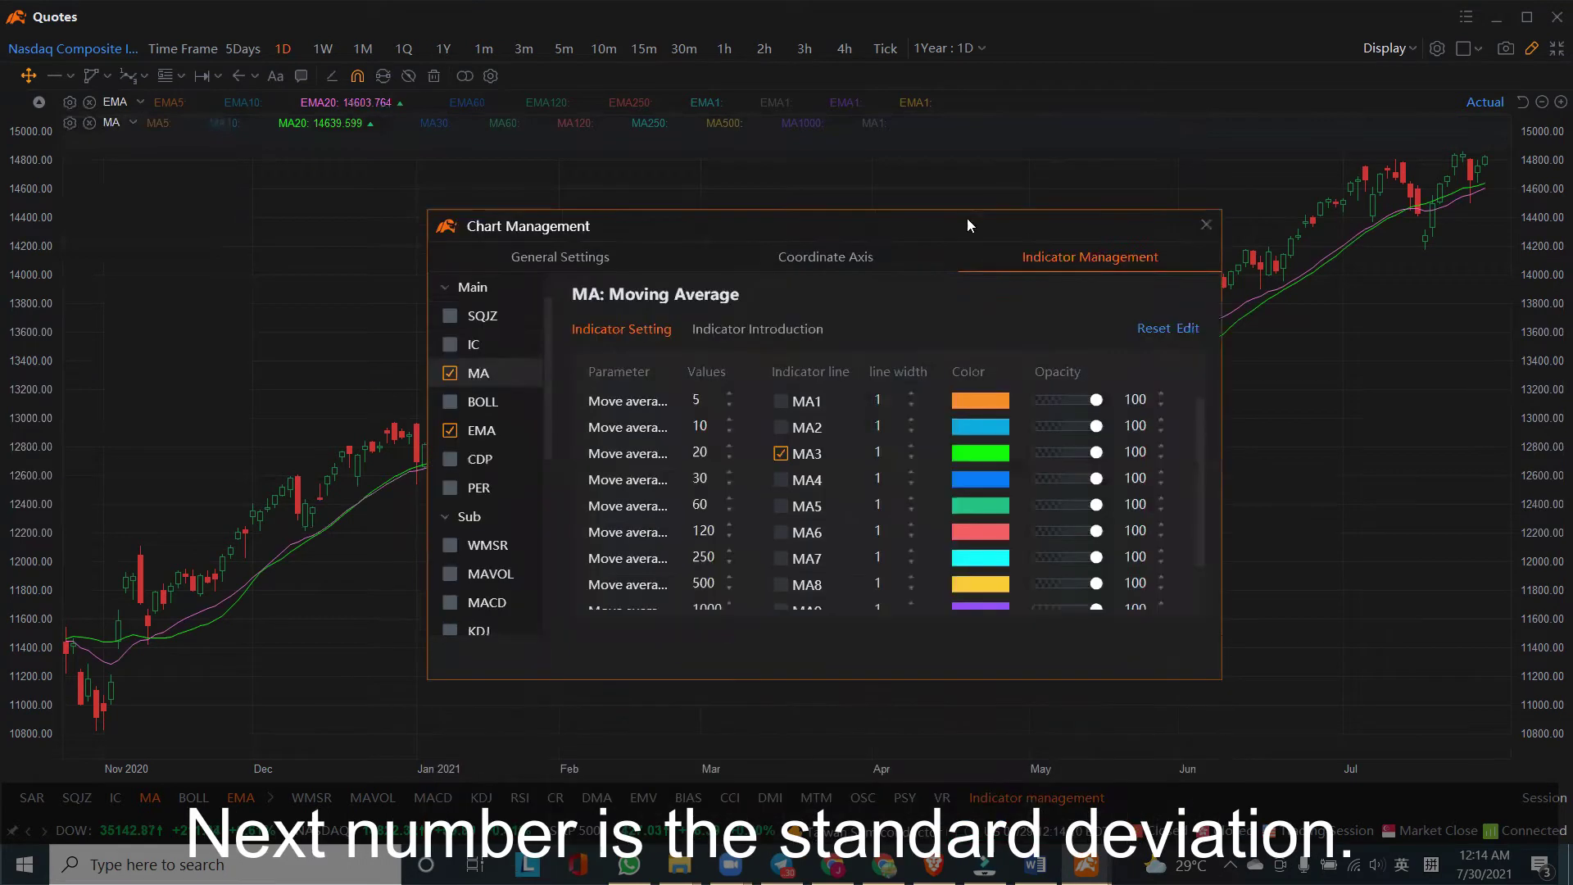
pyautogui.click(451, 373)
pyautogui.click(447, 430)
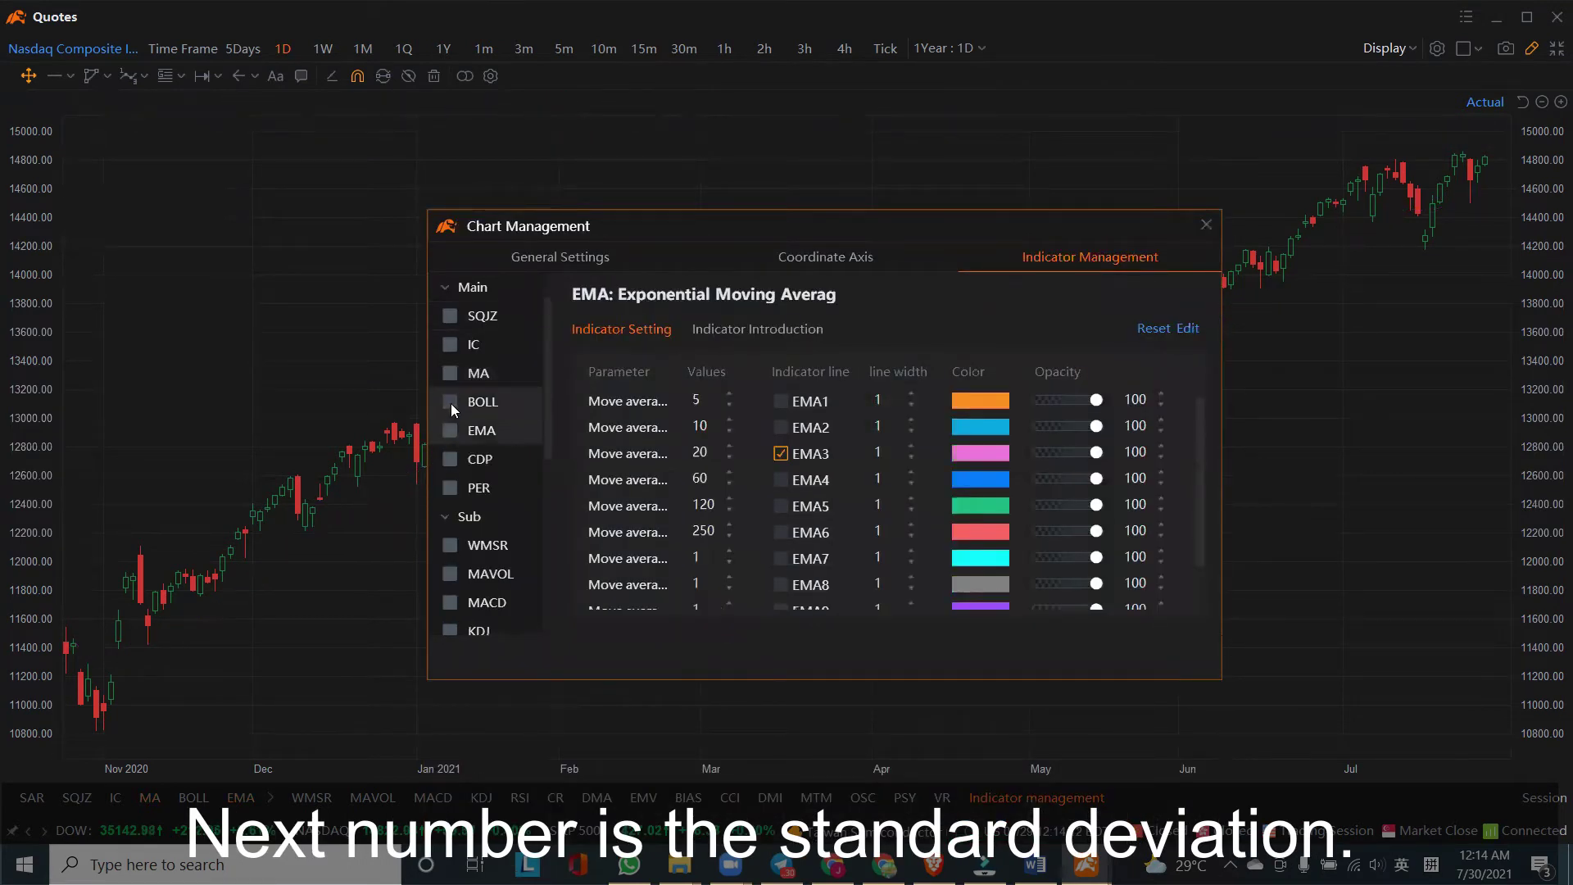
# - Add BOLL to the chart, step the multiplier up to 6 and back to 2, and try MID opacity
pyautogui.click(449, 401)
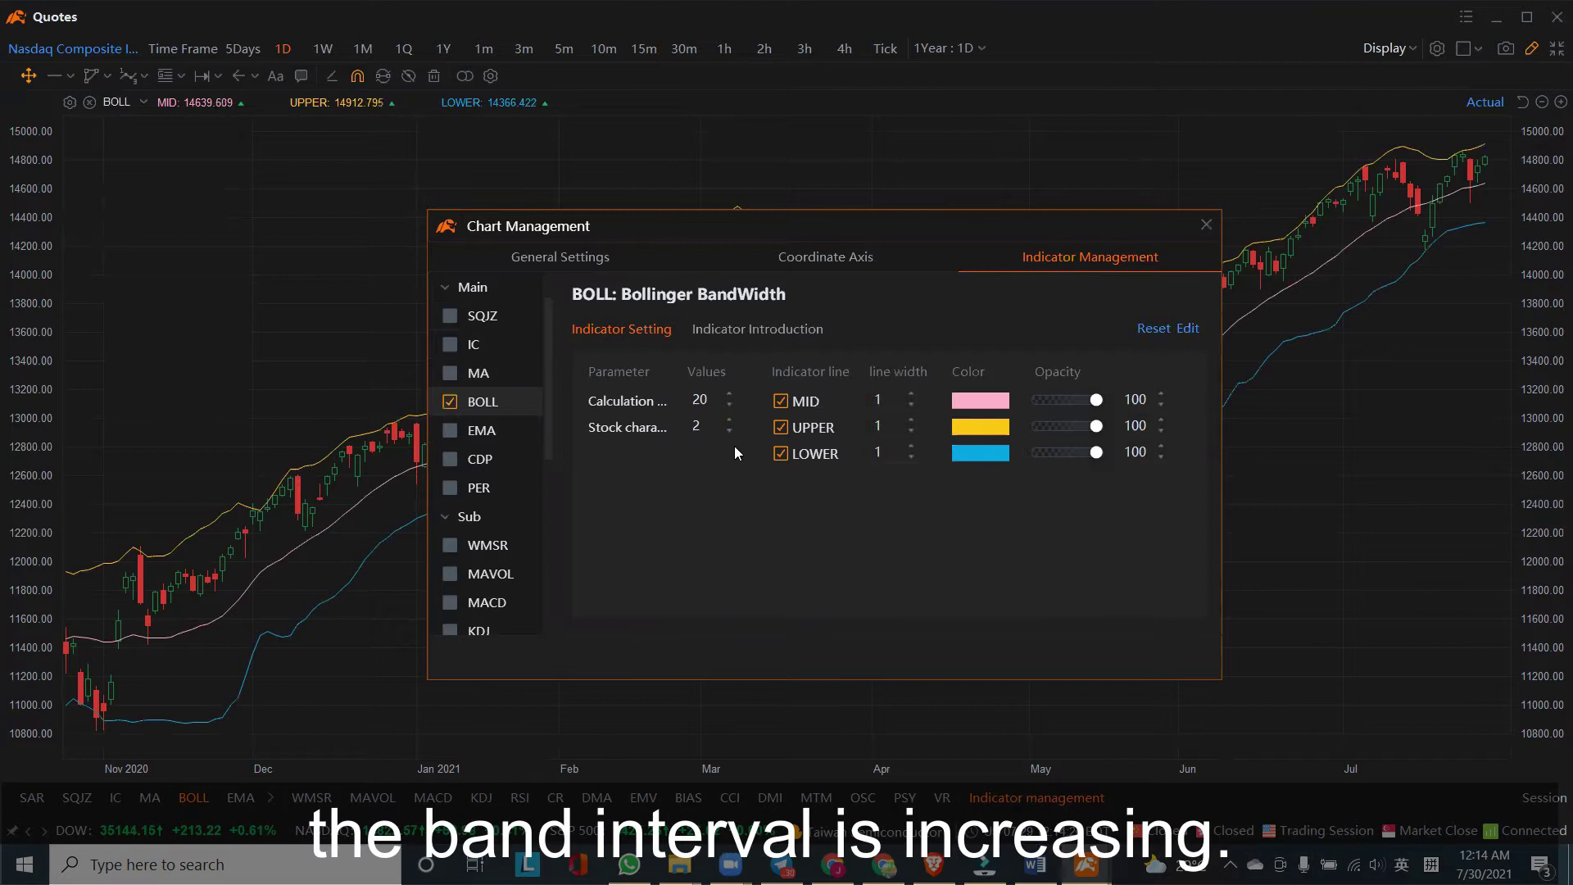
pyautogui.click(729, 419)
pyautogui.click(729, 420)
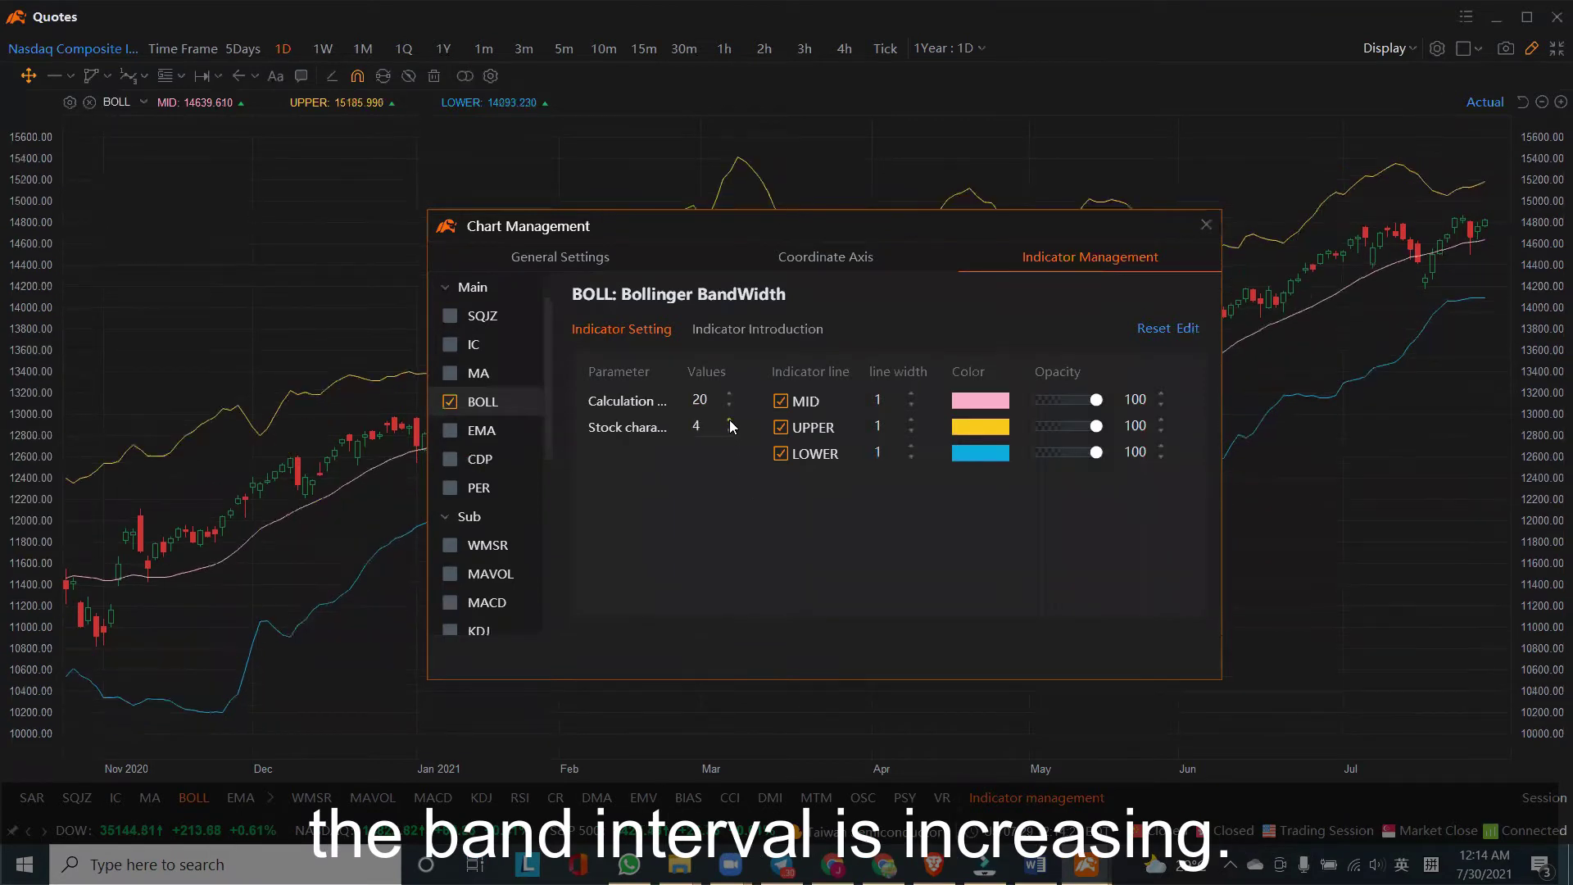
pyautogui.click(729, 419)
pyautogui.click(729, 420)
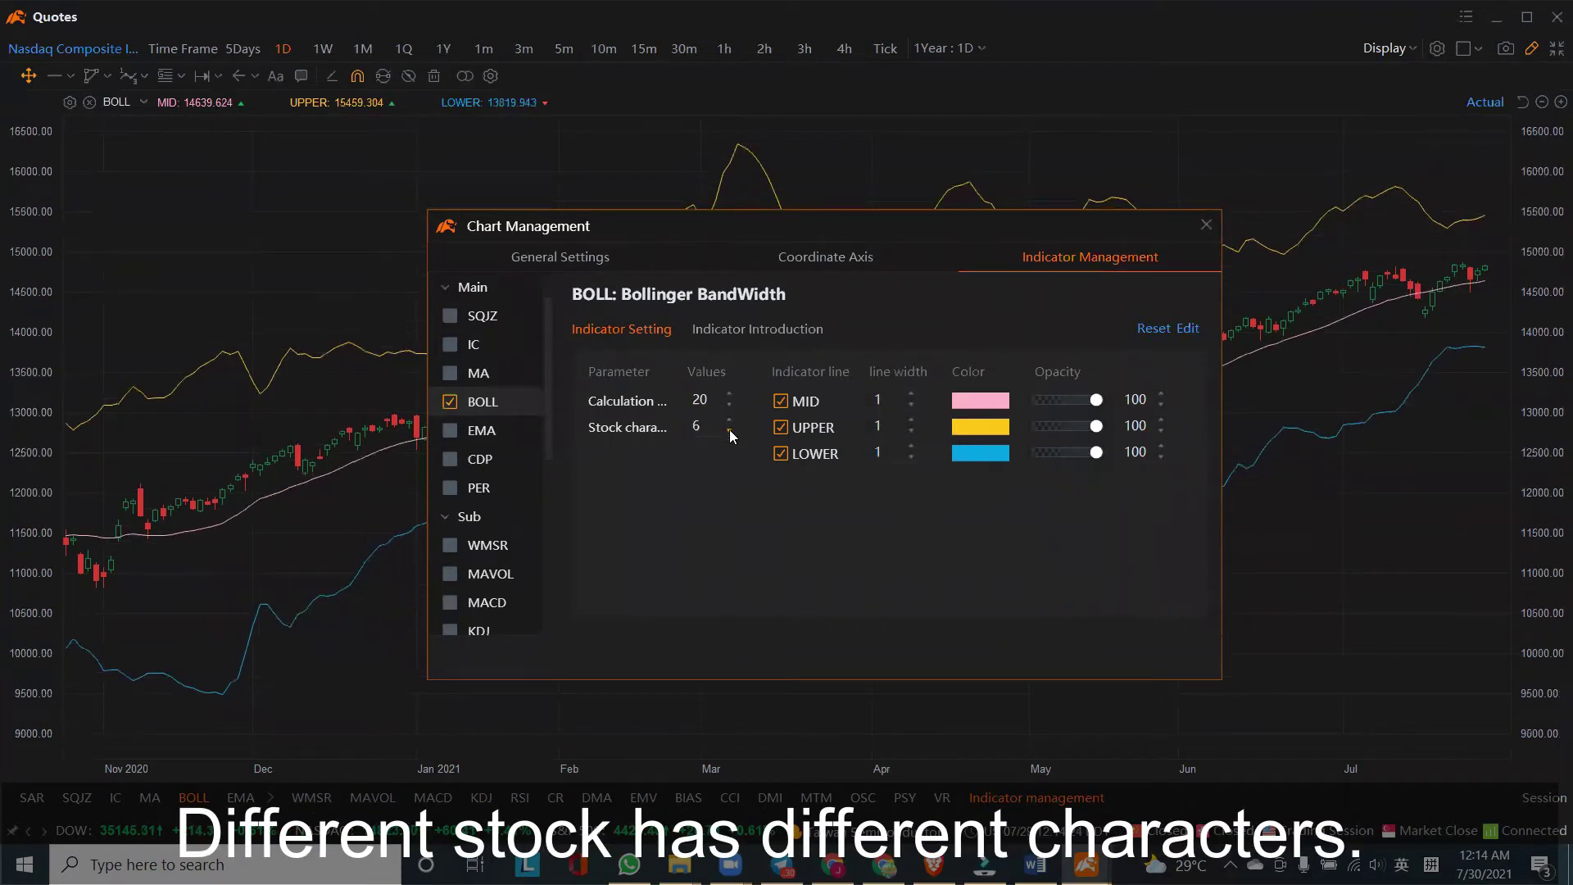
pyautogui.click(729, 431)
pyautogui.click(729, 431)
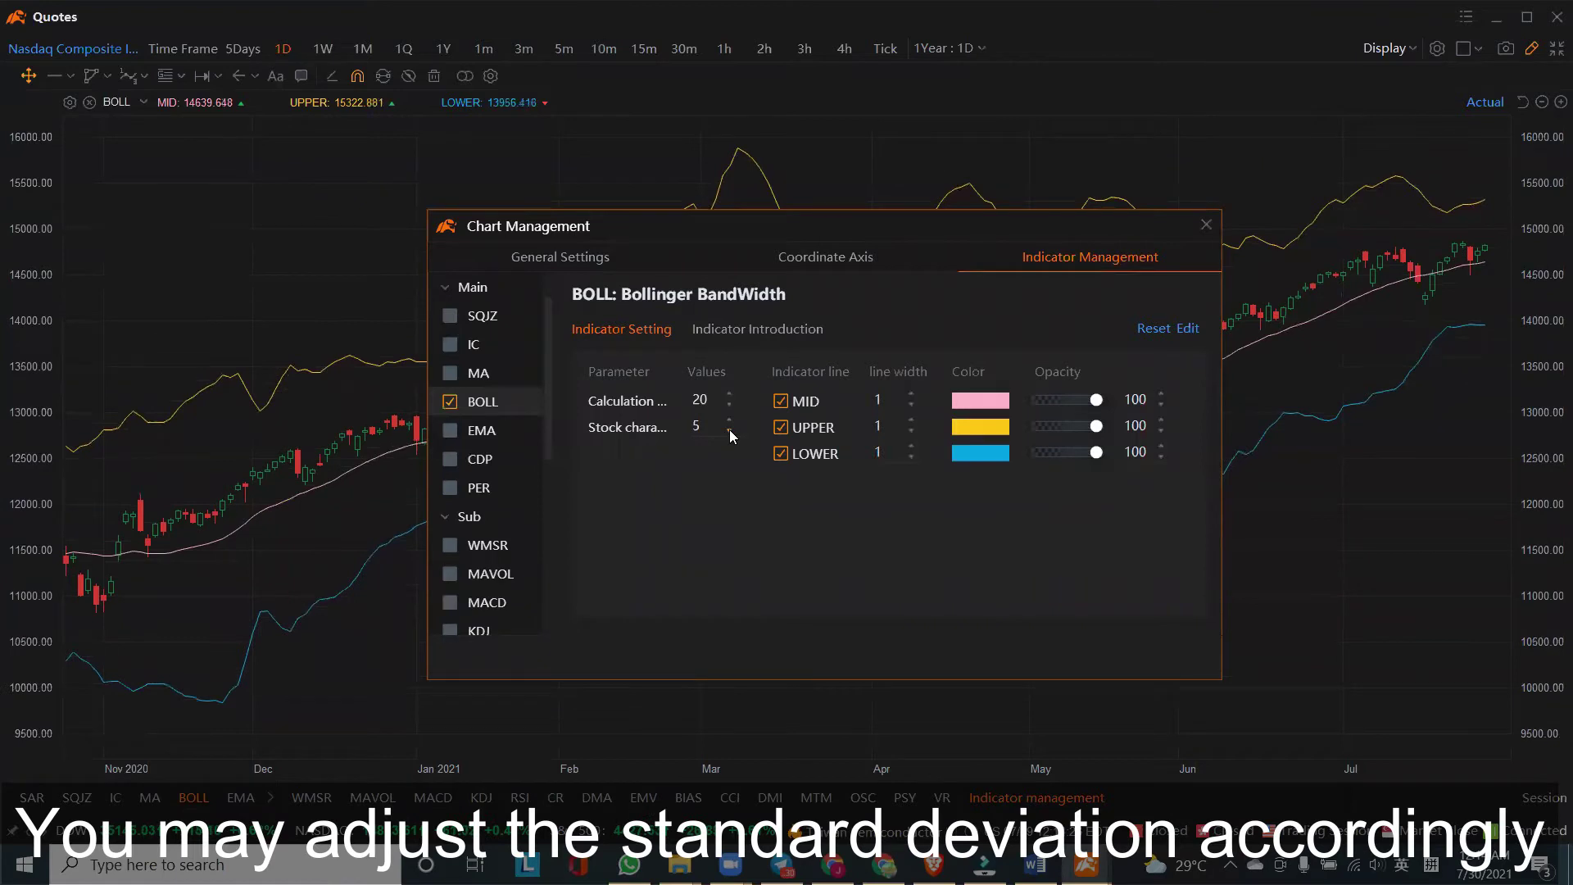
pyautogui.click(729, 431)
pyautogui.click(729, 431)
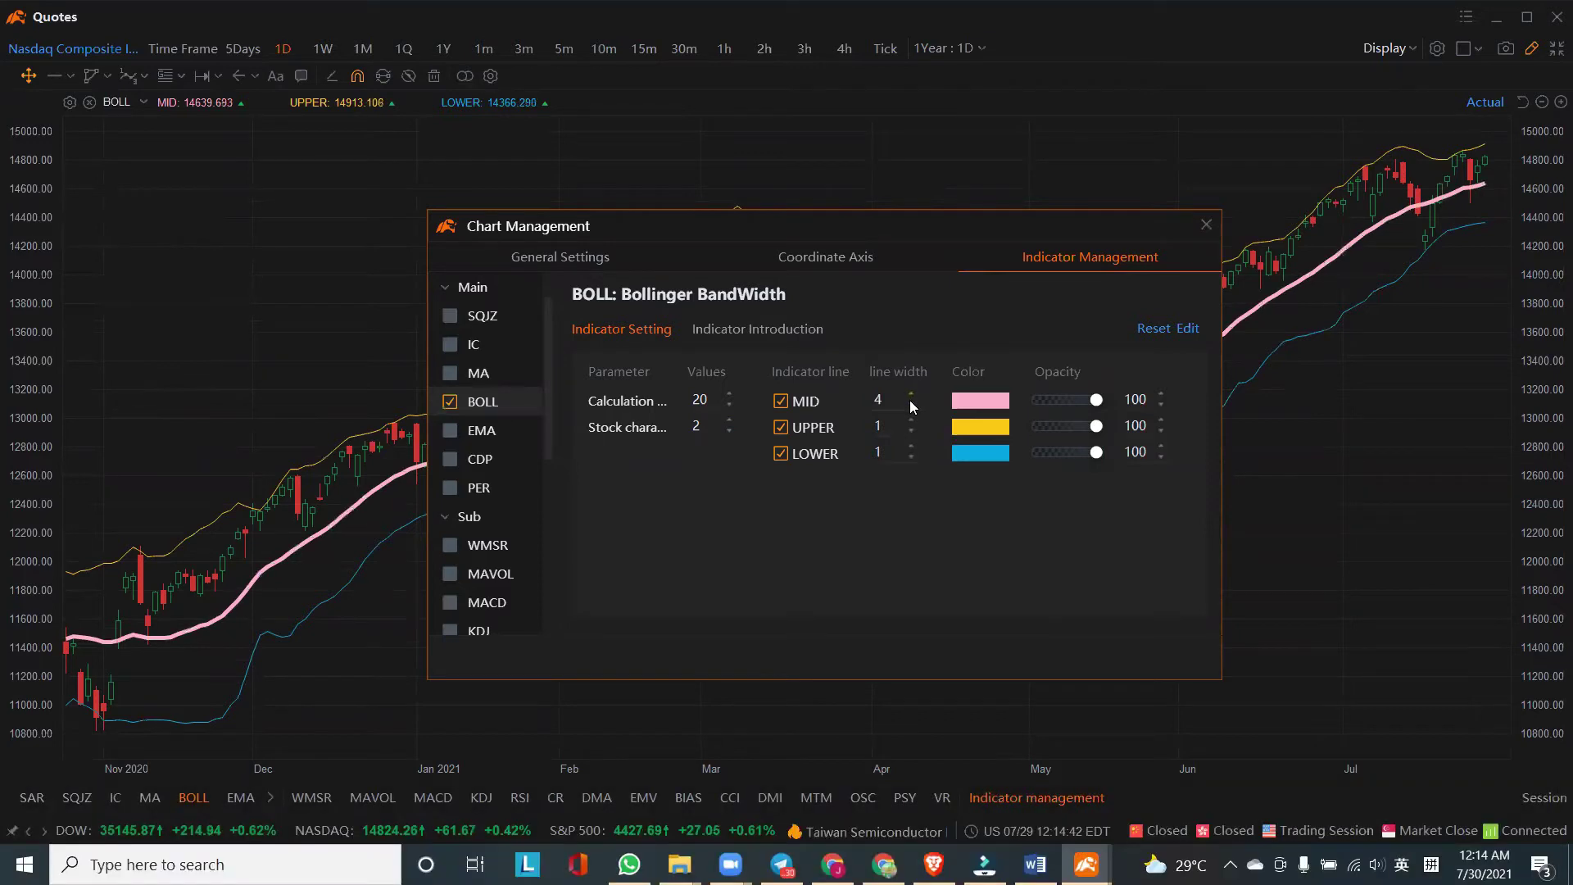
pyautogui.moveTo(1096, 400)
pyautogui.mouseDown()
pyautogui.moveTo(1064, 402)
pyautogui.moveTo(1100, 405)
pyautogui.mouseUp()
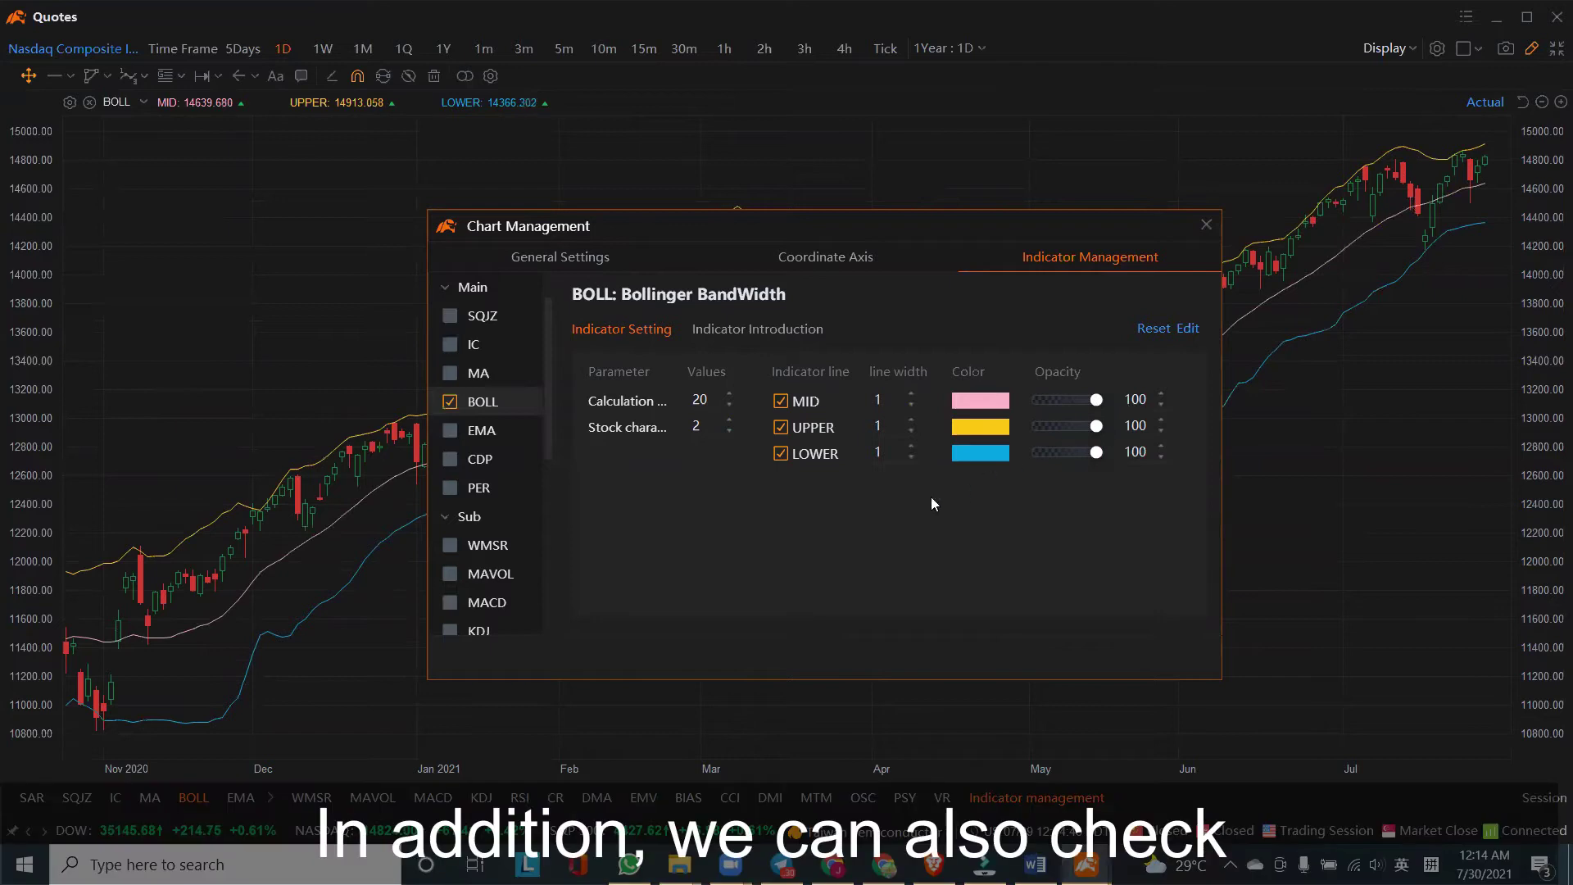
# - Show BOLL's Indicator Introduction and read down through its calculation method
pyautogui.click(773, 333)
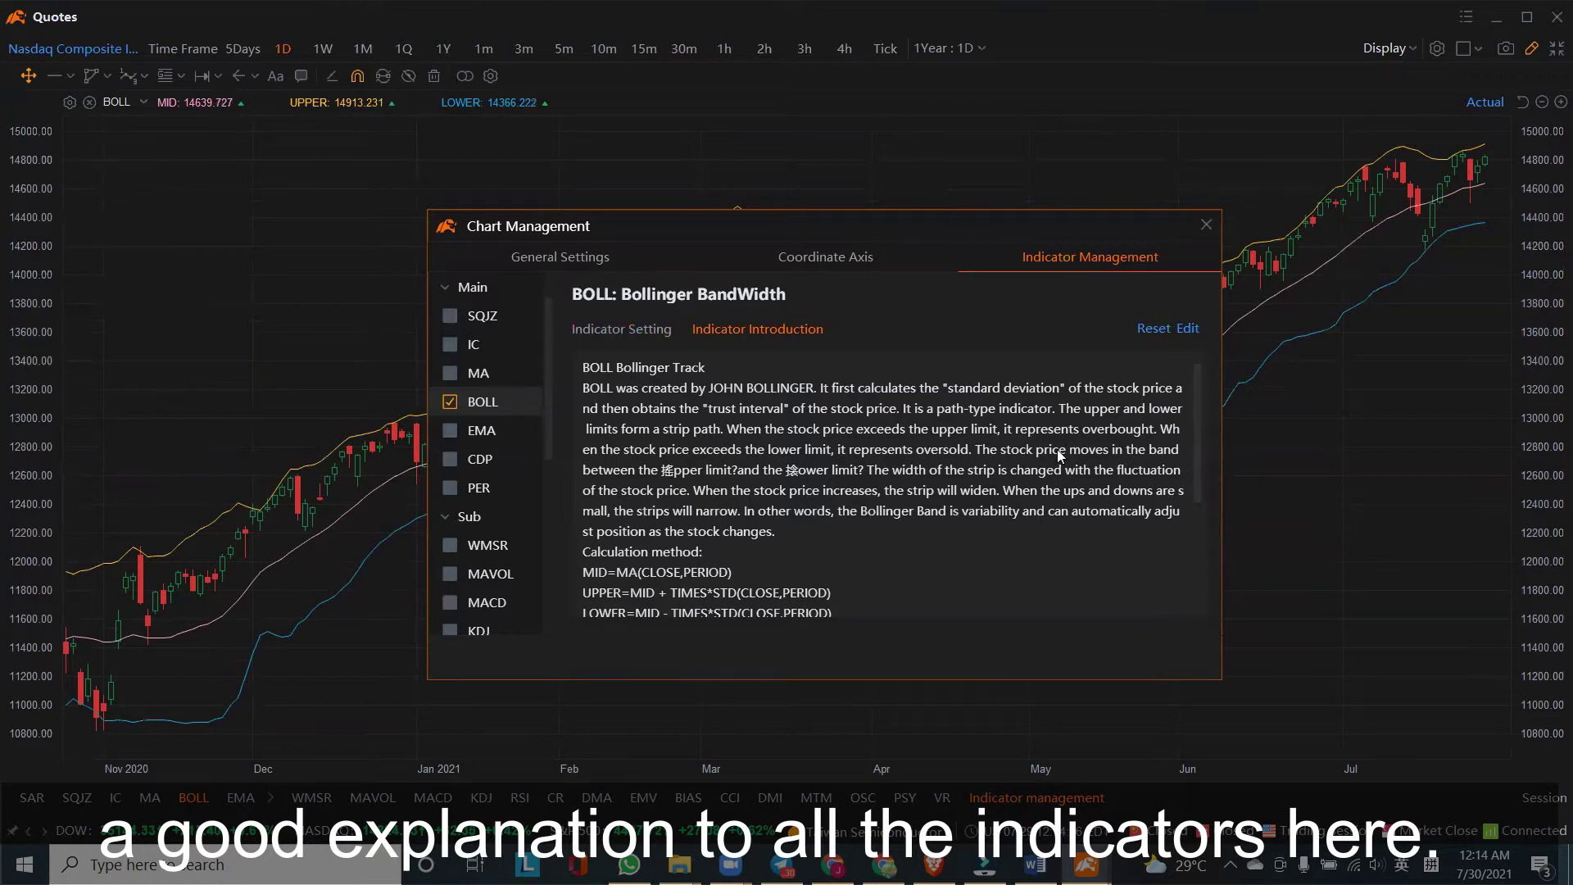
pyautogui.scroll(-1, 742, 557)
pyautogui.scroll(-3, 743, 559)
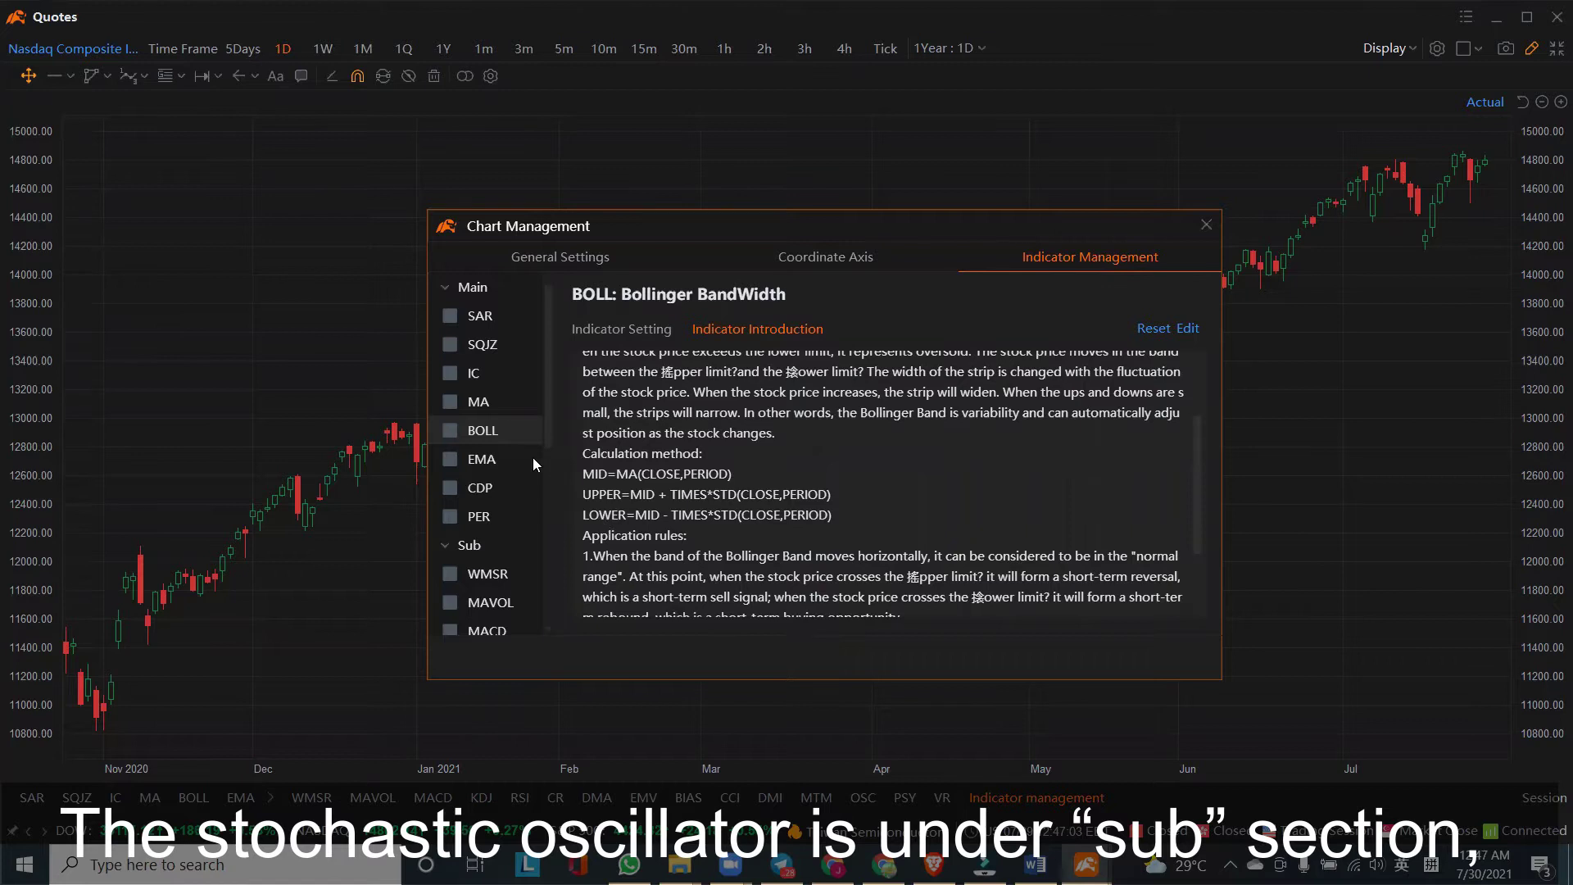
# - Enable the KDJ sub-chart and hide its J line, keeping K (9) and D (3)
pyautogui.moveTo(549, 409); pyautogui.dragTo(550, 480)
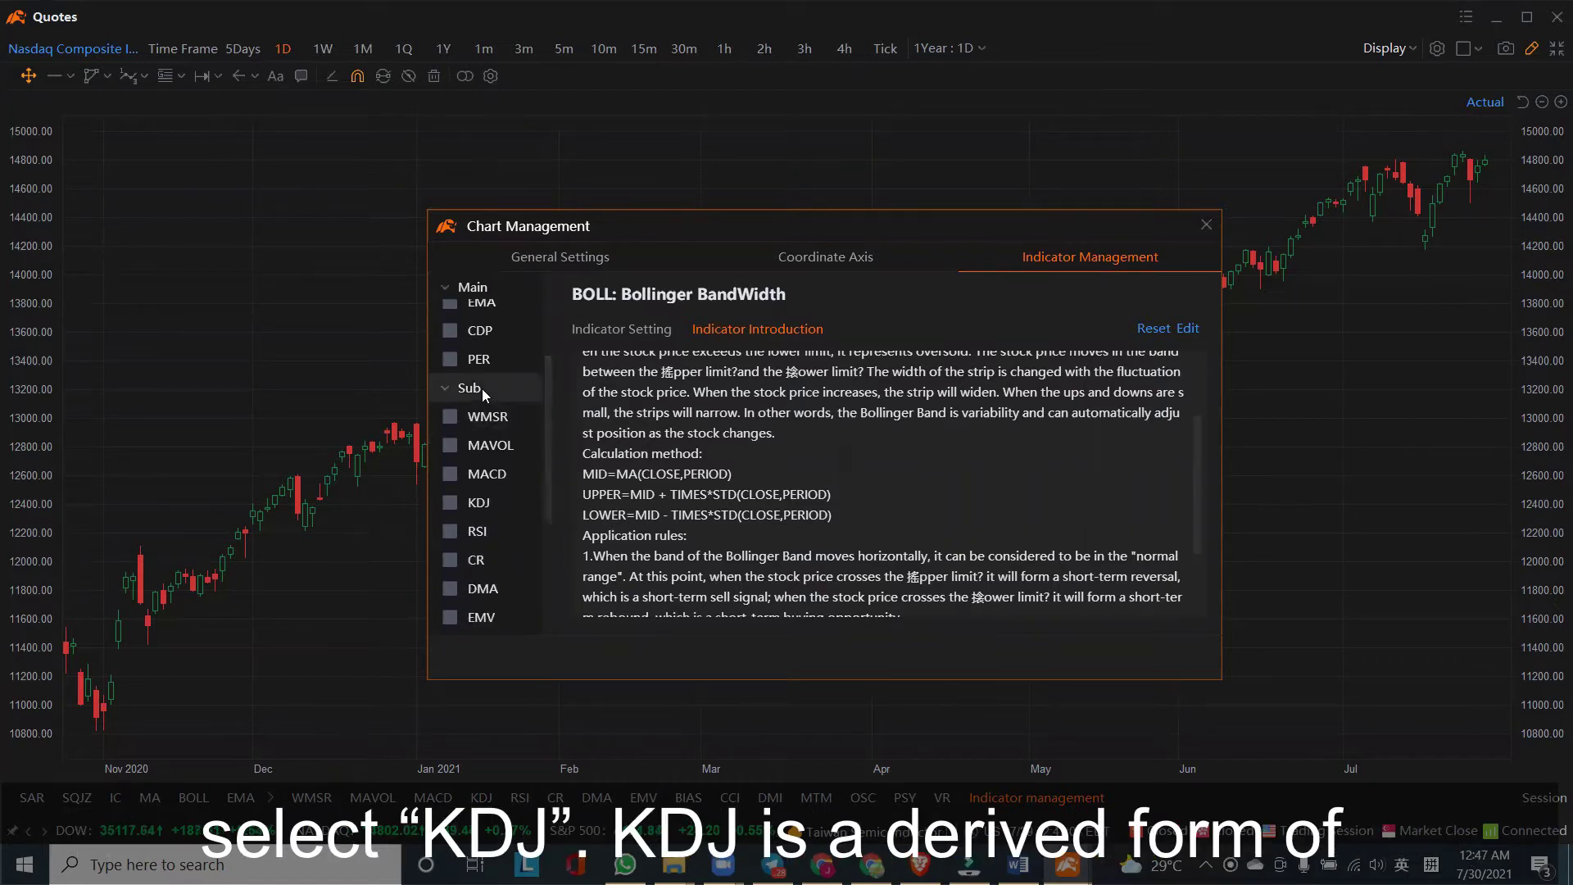
pyautogui.click(479, 502)
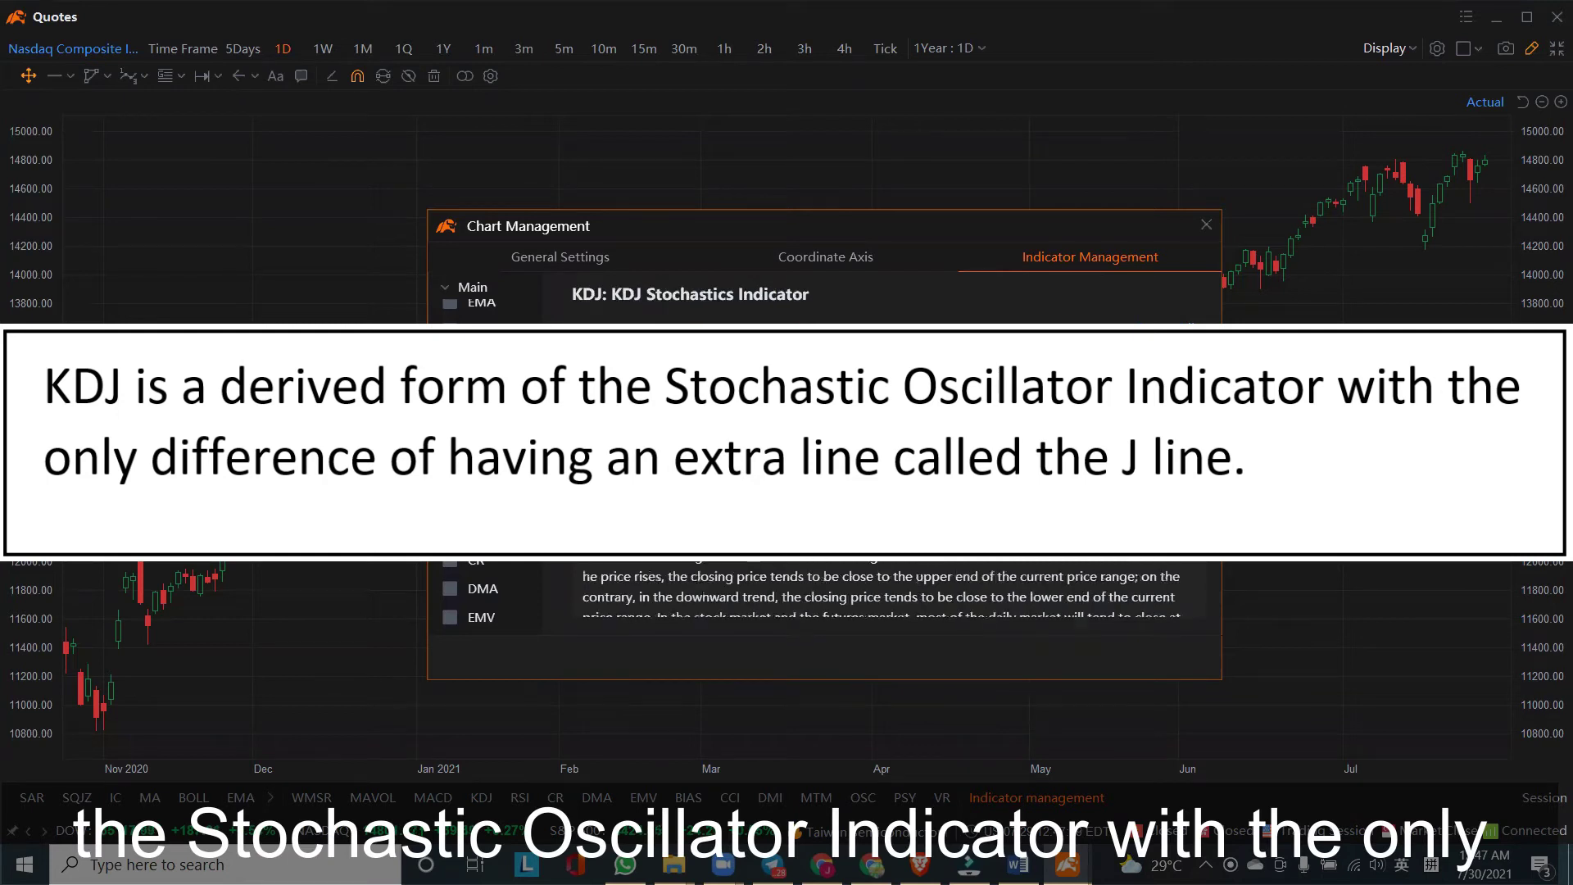
pyautogui.scroll(-3, 880, 594)
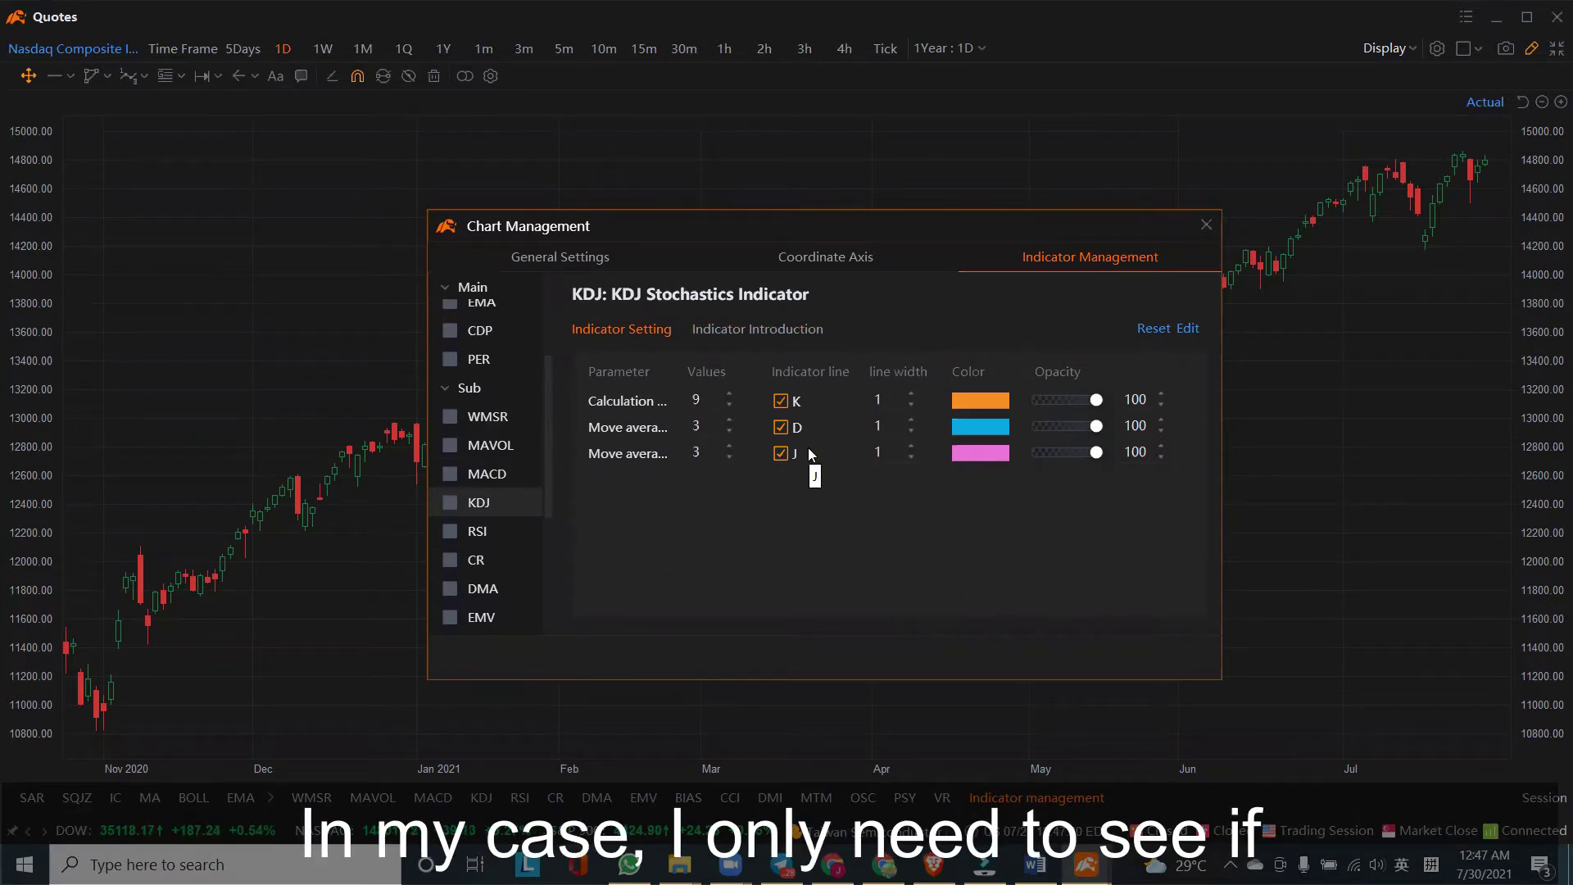
pyautogui.click(449, 501)
pyautogui.moveTo(915, 221); pyautogui.dragTo(821, 96)
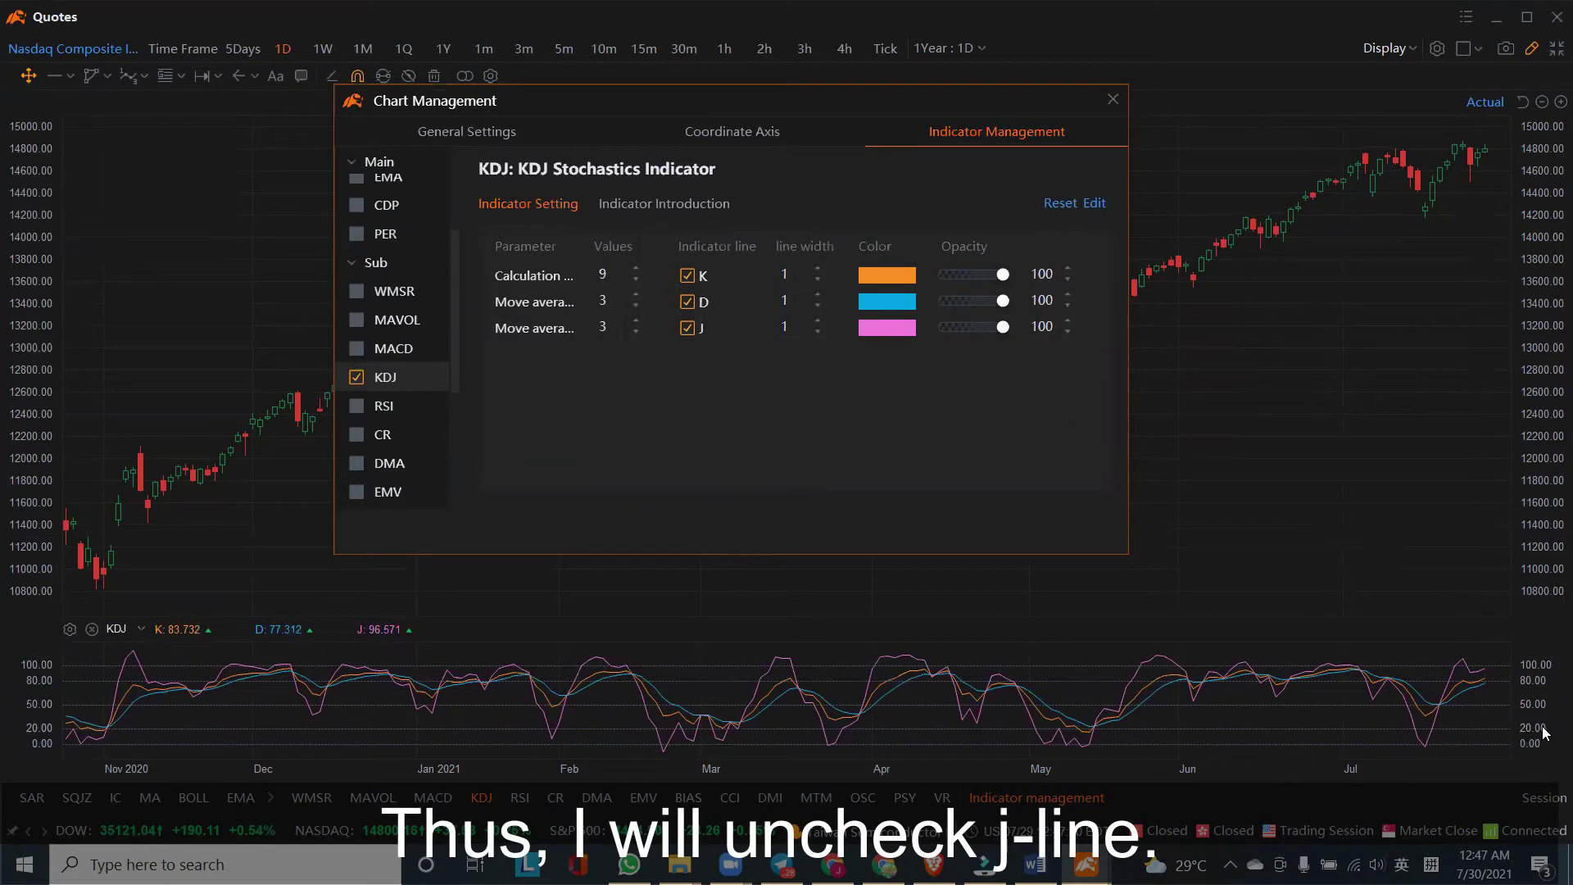
pyautogui.moveTo(737, 100); pyautogui.dragTo(799, 160)
pyautogui.click(747, 390)
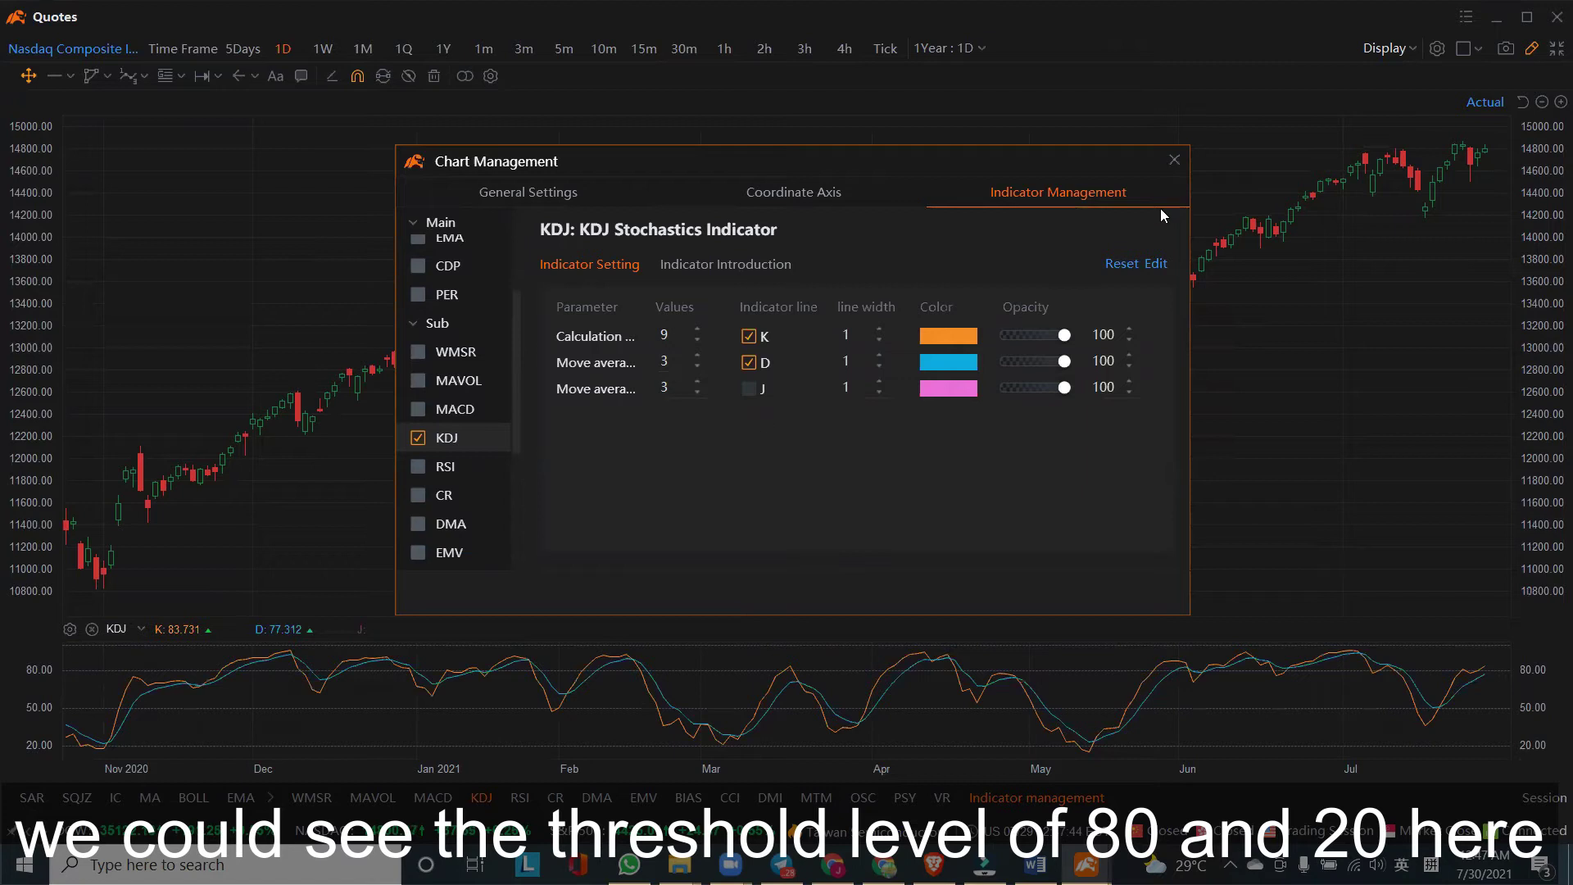
# - Draw horizontal lines at the 80 and 20 levels on the KDJ pane
pyautogui.click(1172, 162)
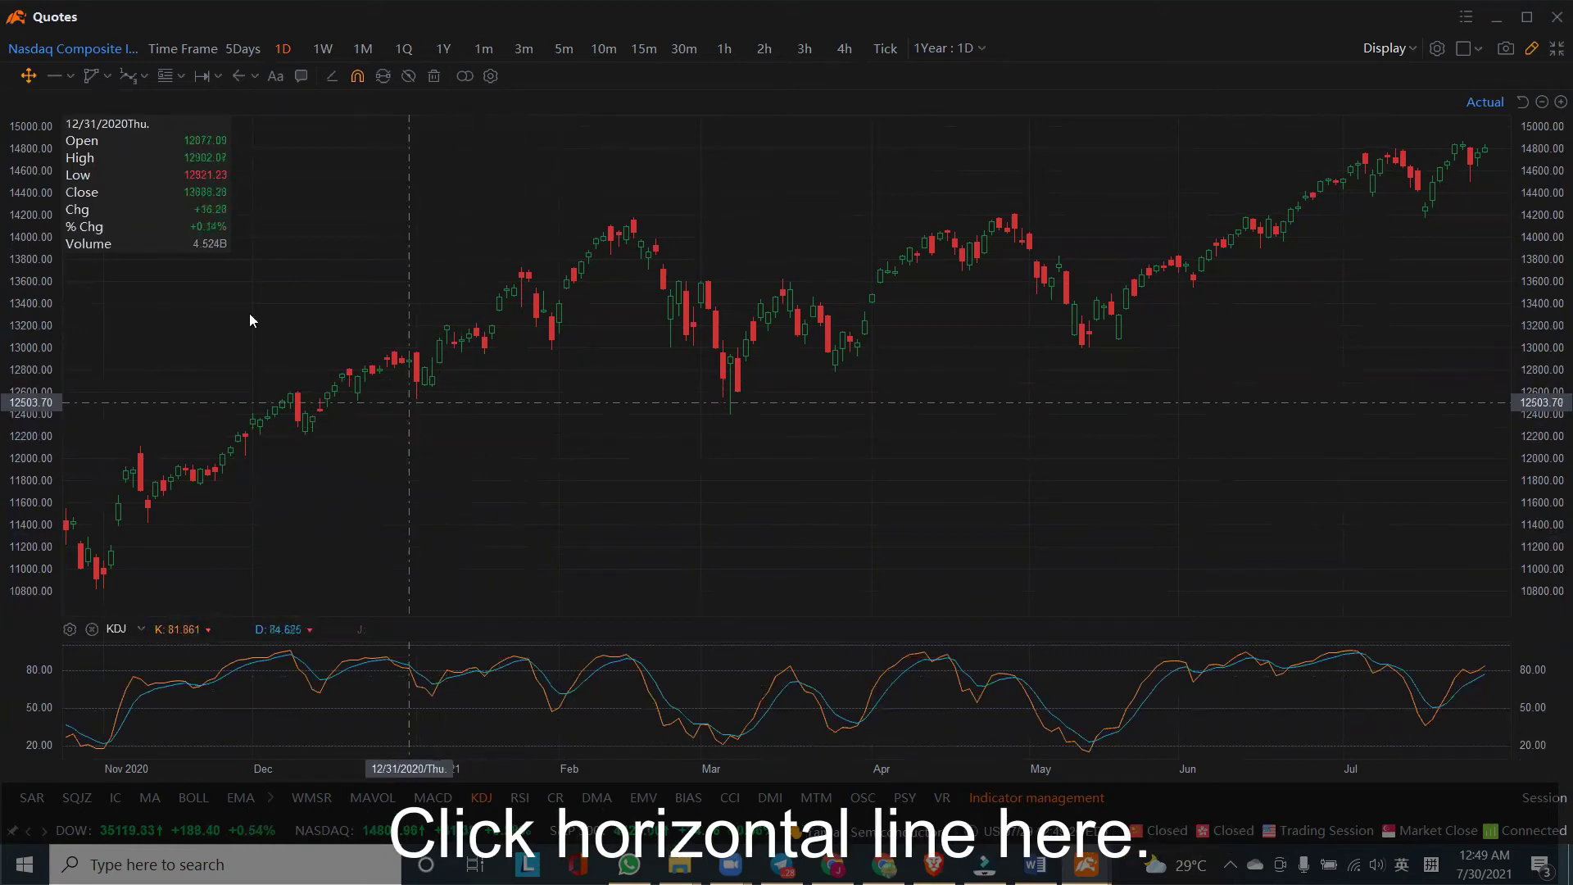
pyautogui.click(68, 79)
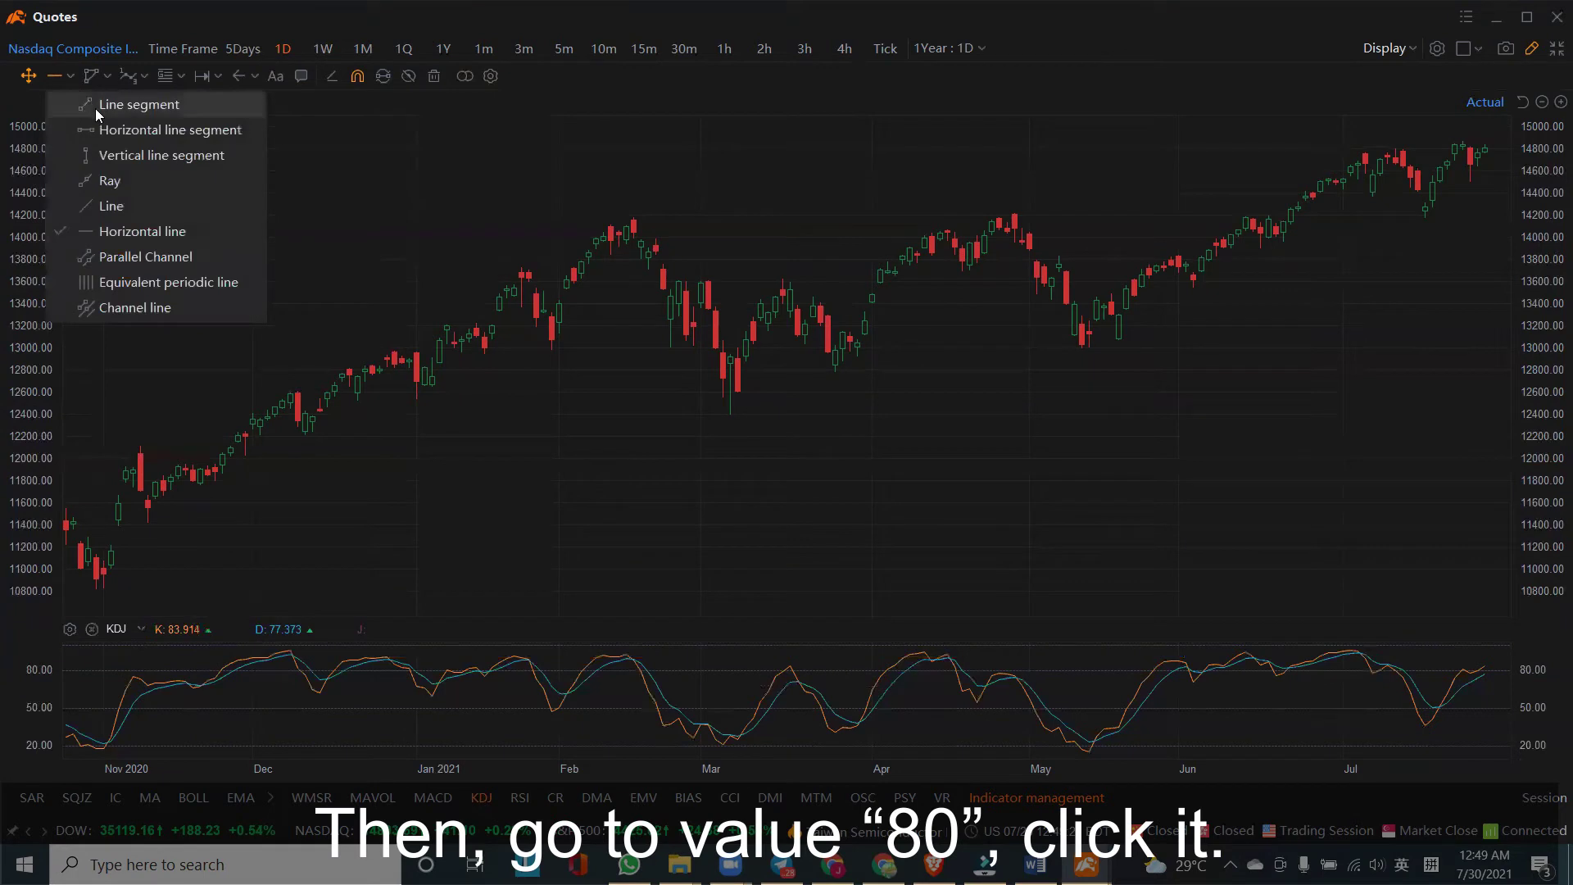
pyautogui.click(152, 232)
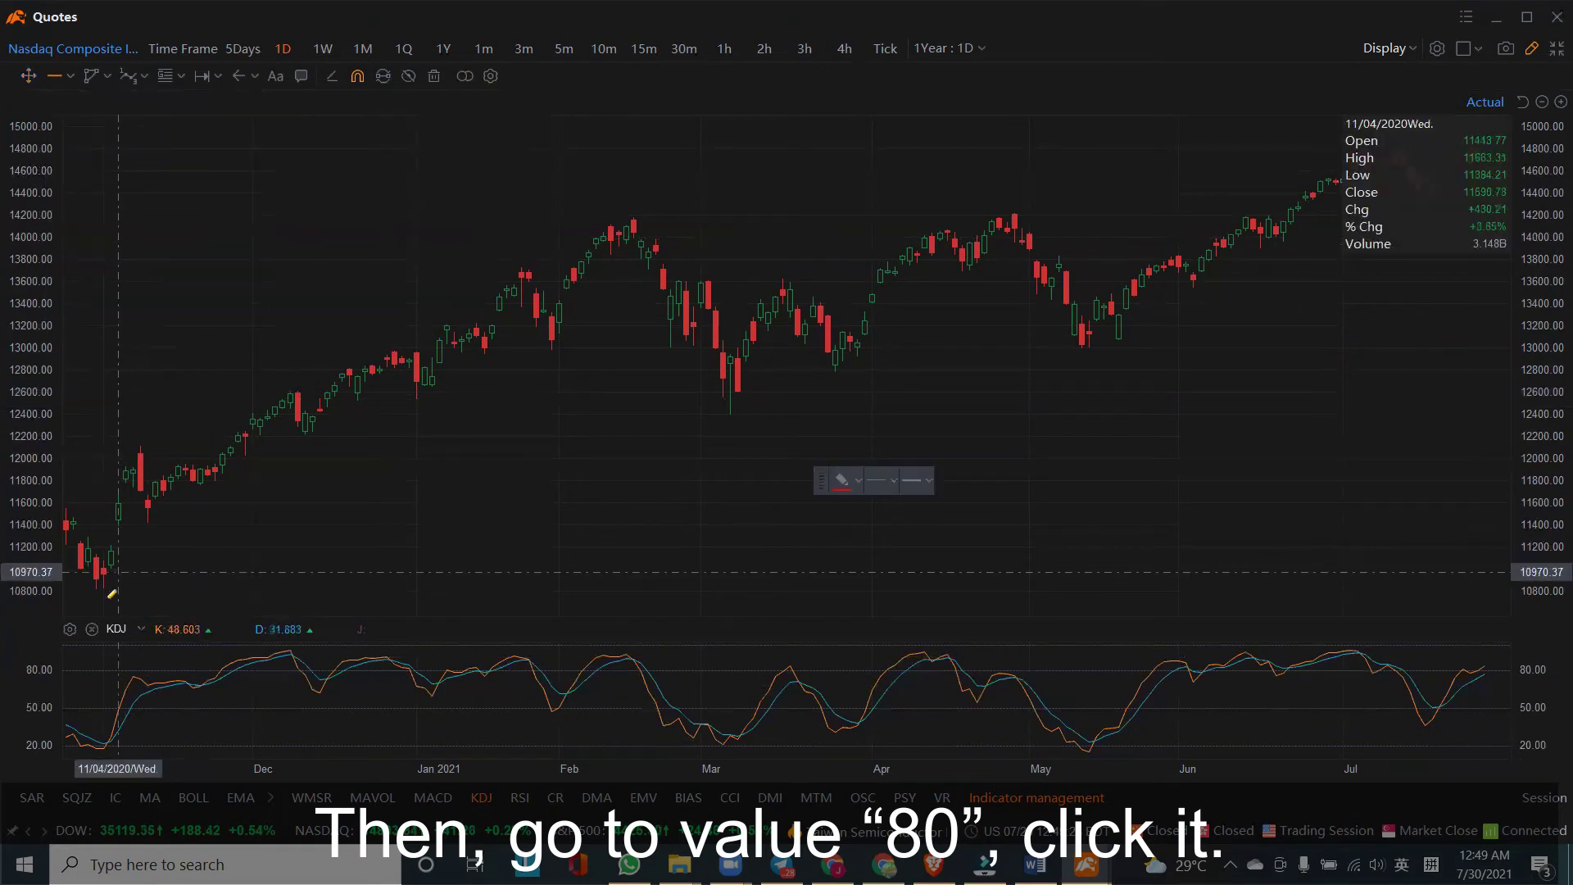
pyautogui.click(88, 670)
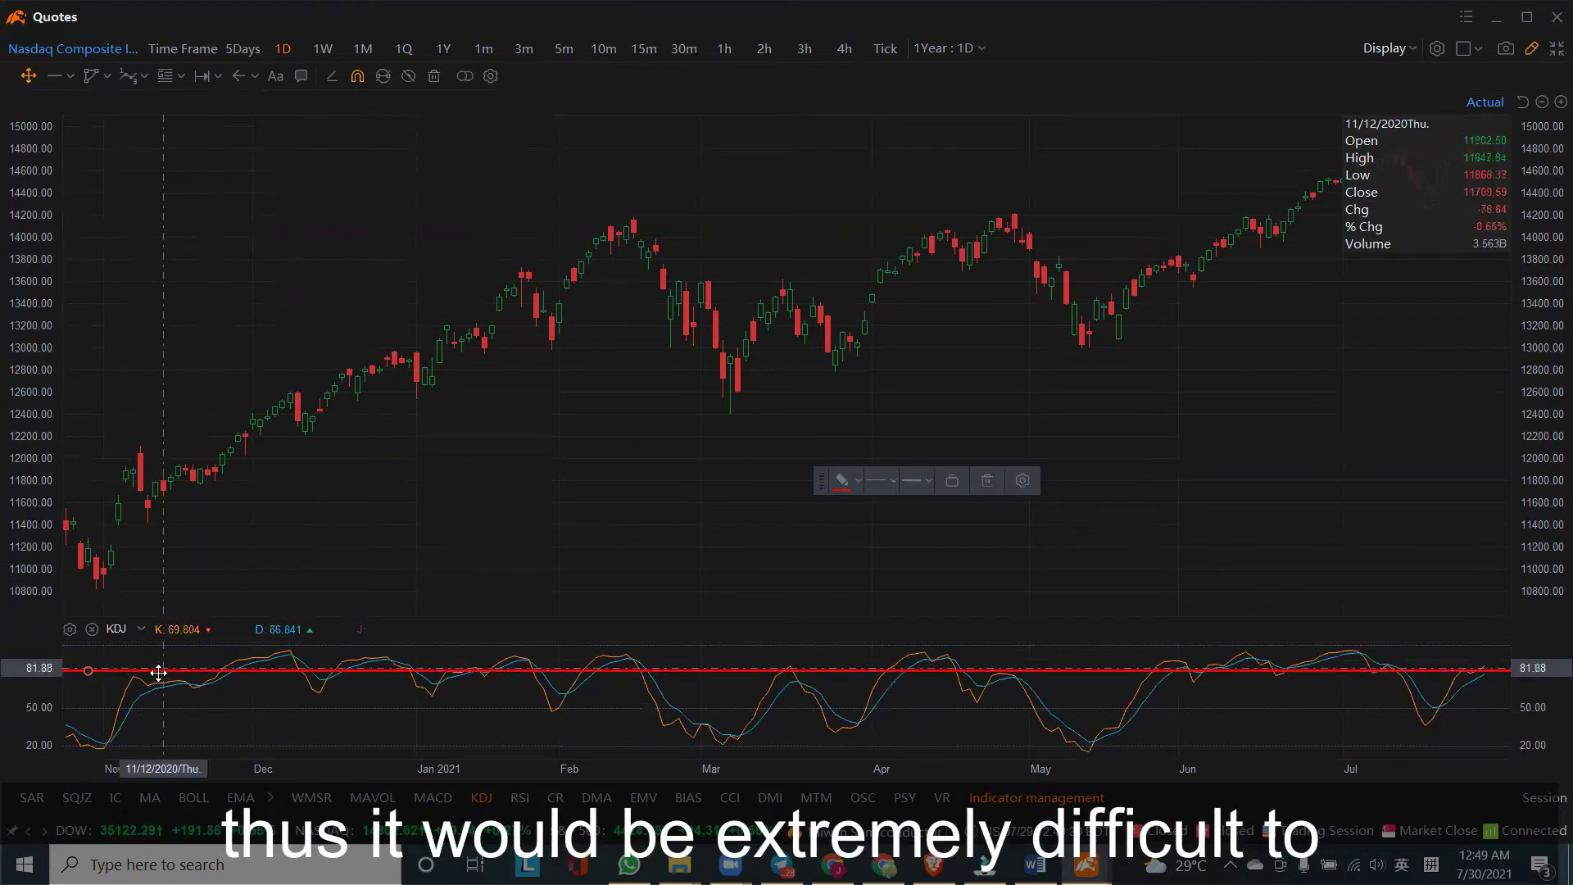
pyautogui.click(70, 76)
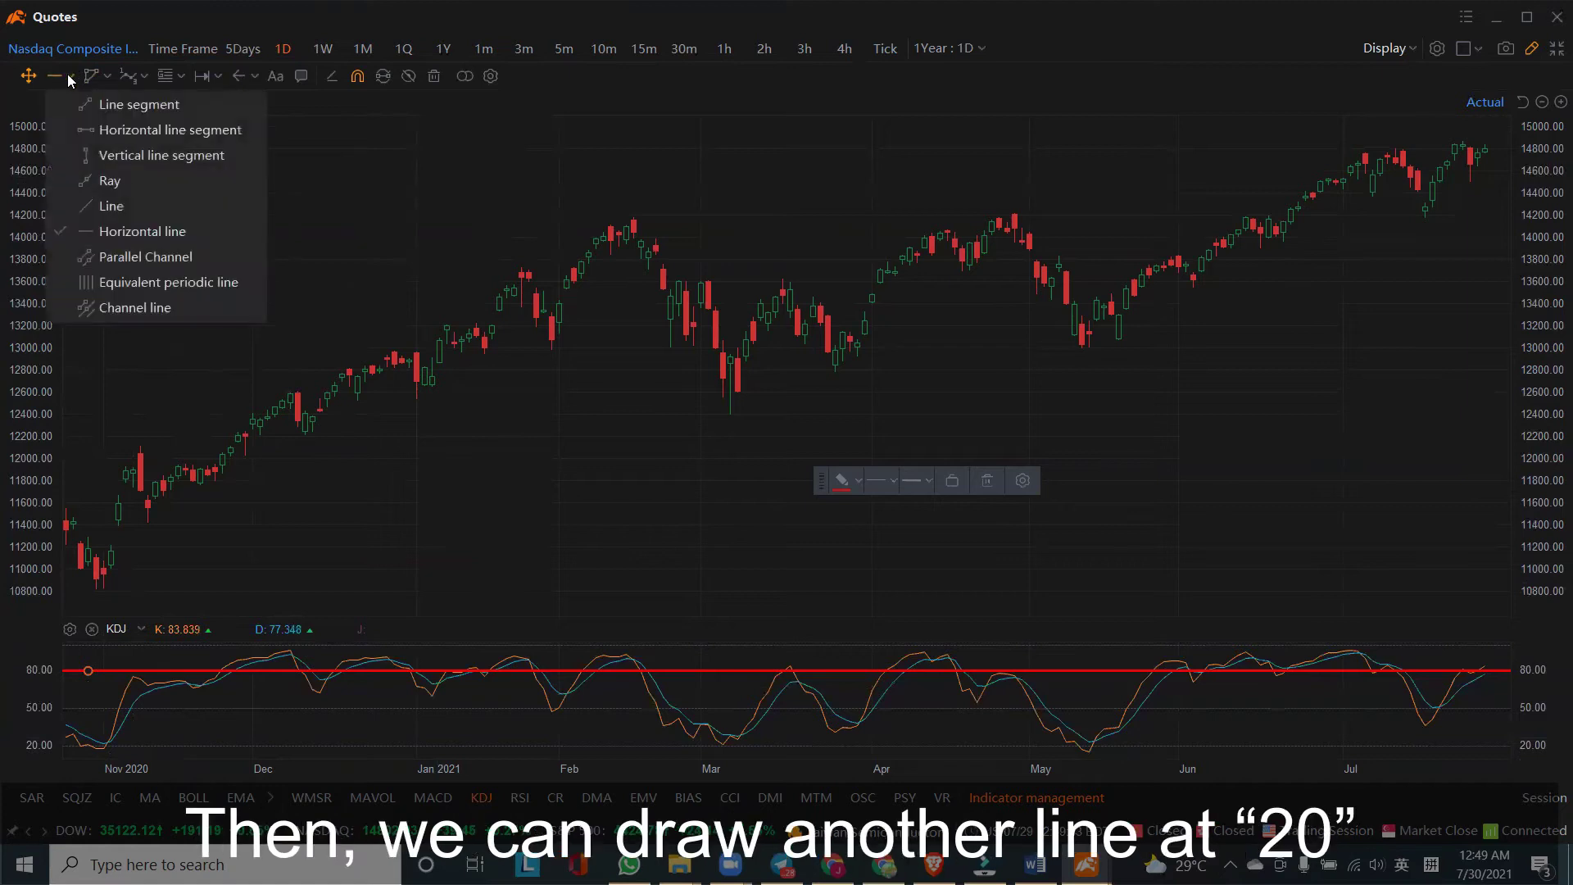
pyautogui.click(143, 229)
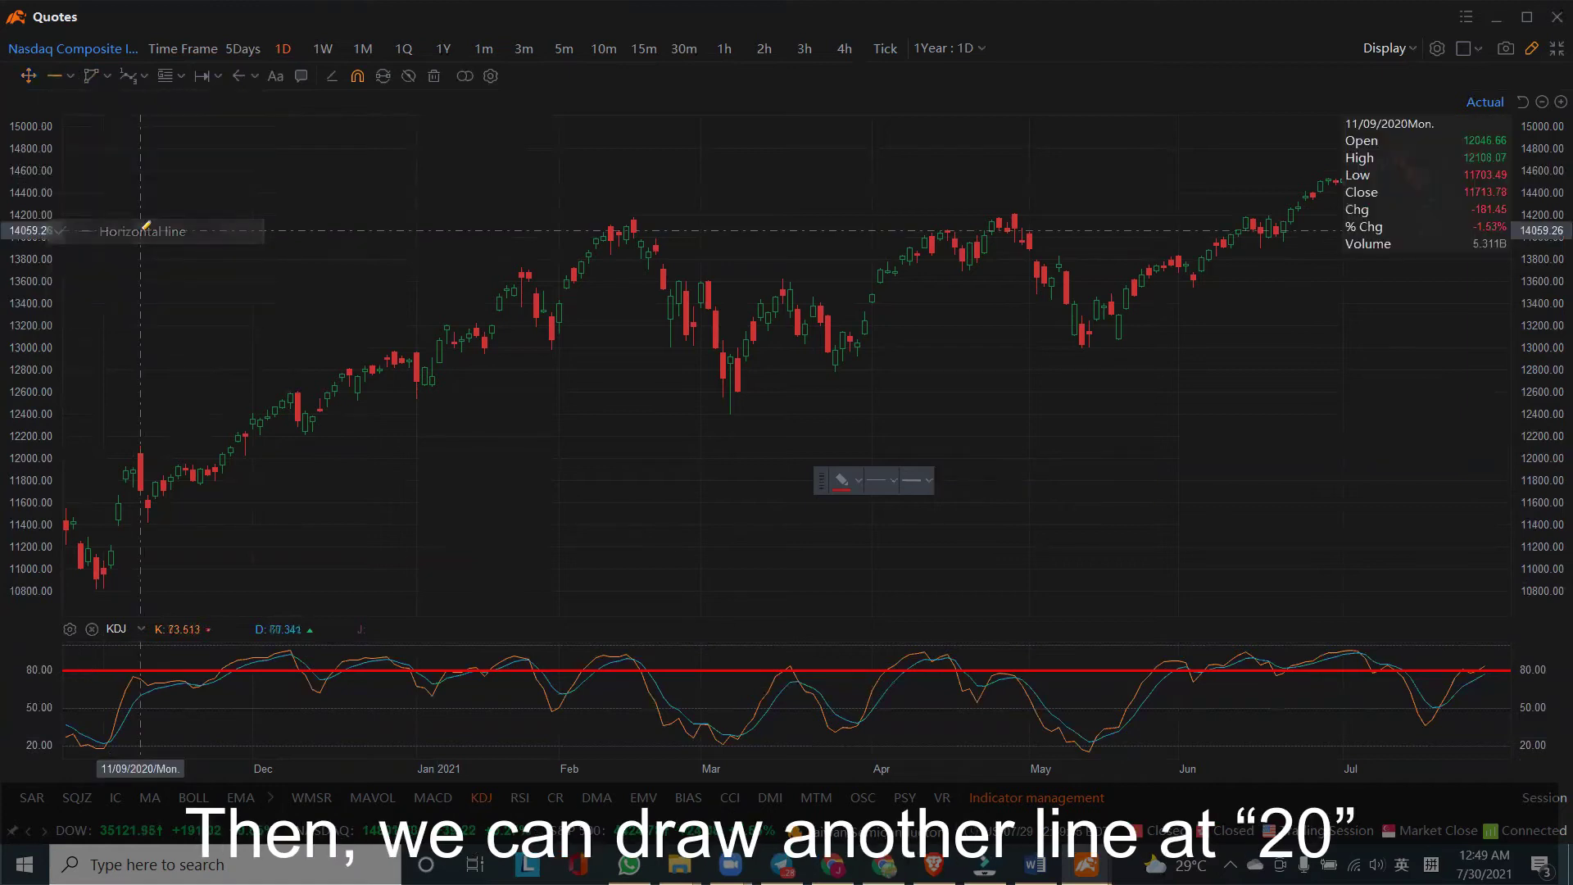
pyautogui.click(96, 743)
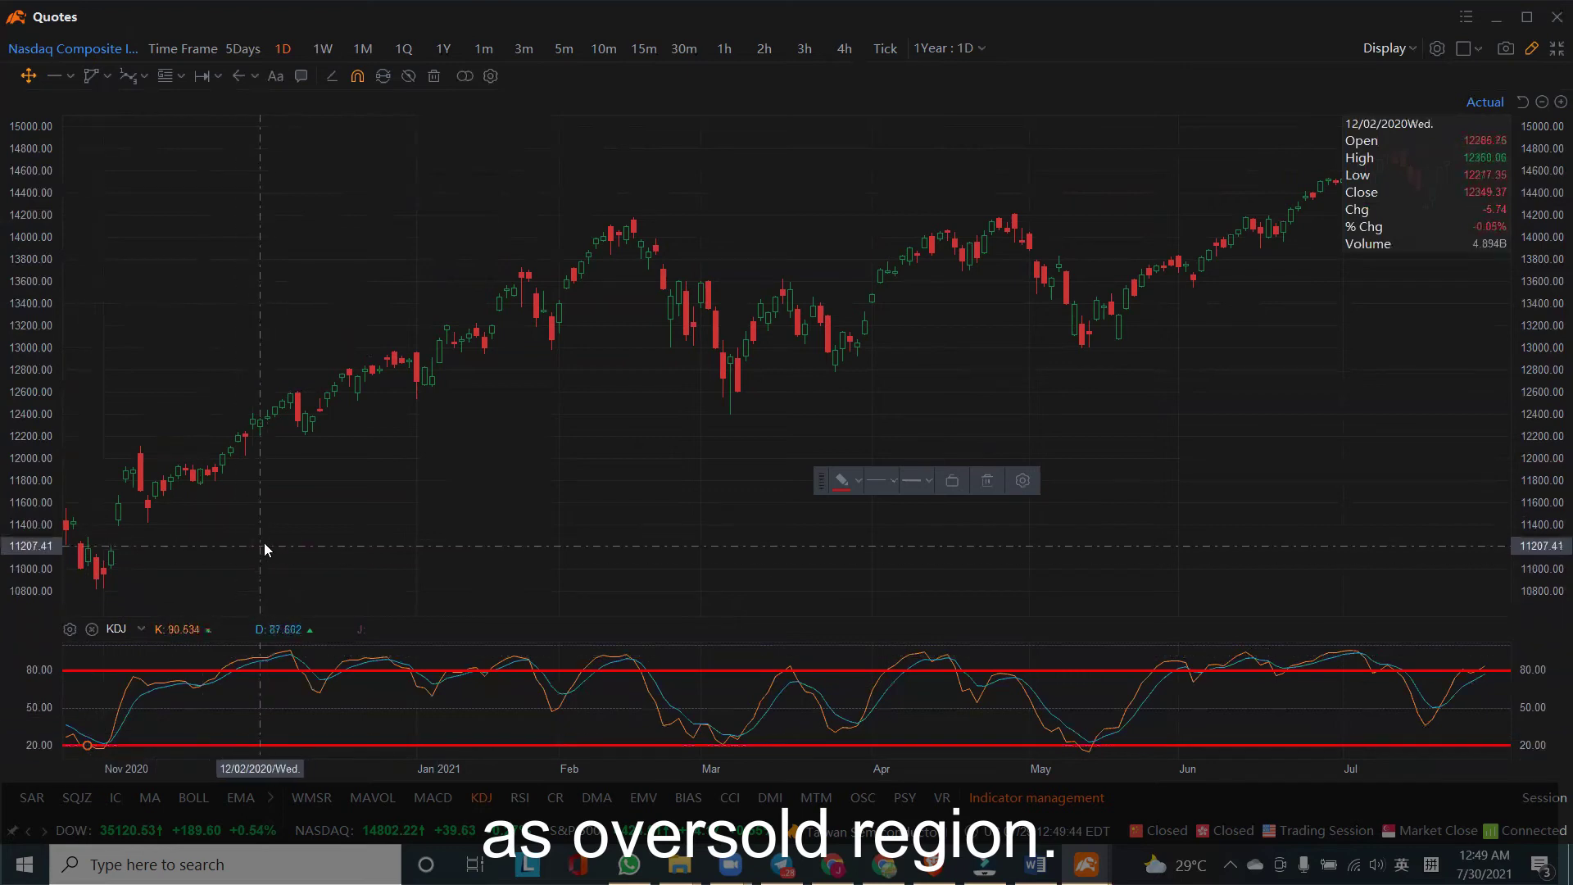
# - Turn on Locking for both KDJ reference lines, the 20 line and then the 80 line
pyautogui.click(748, 668)
pyautogui.click(1022, 480)
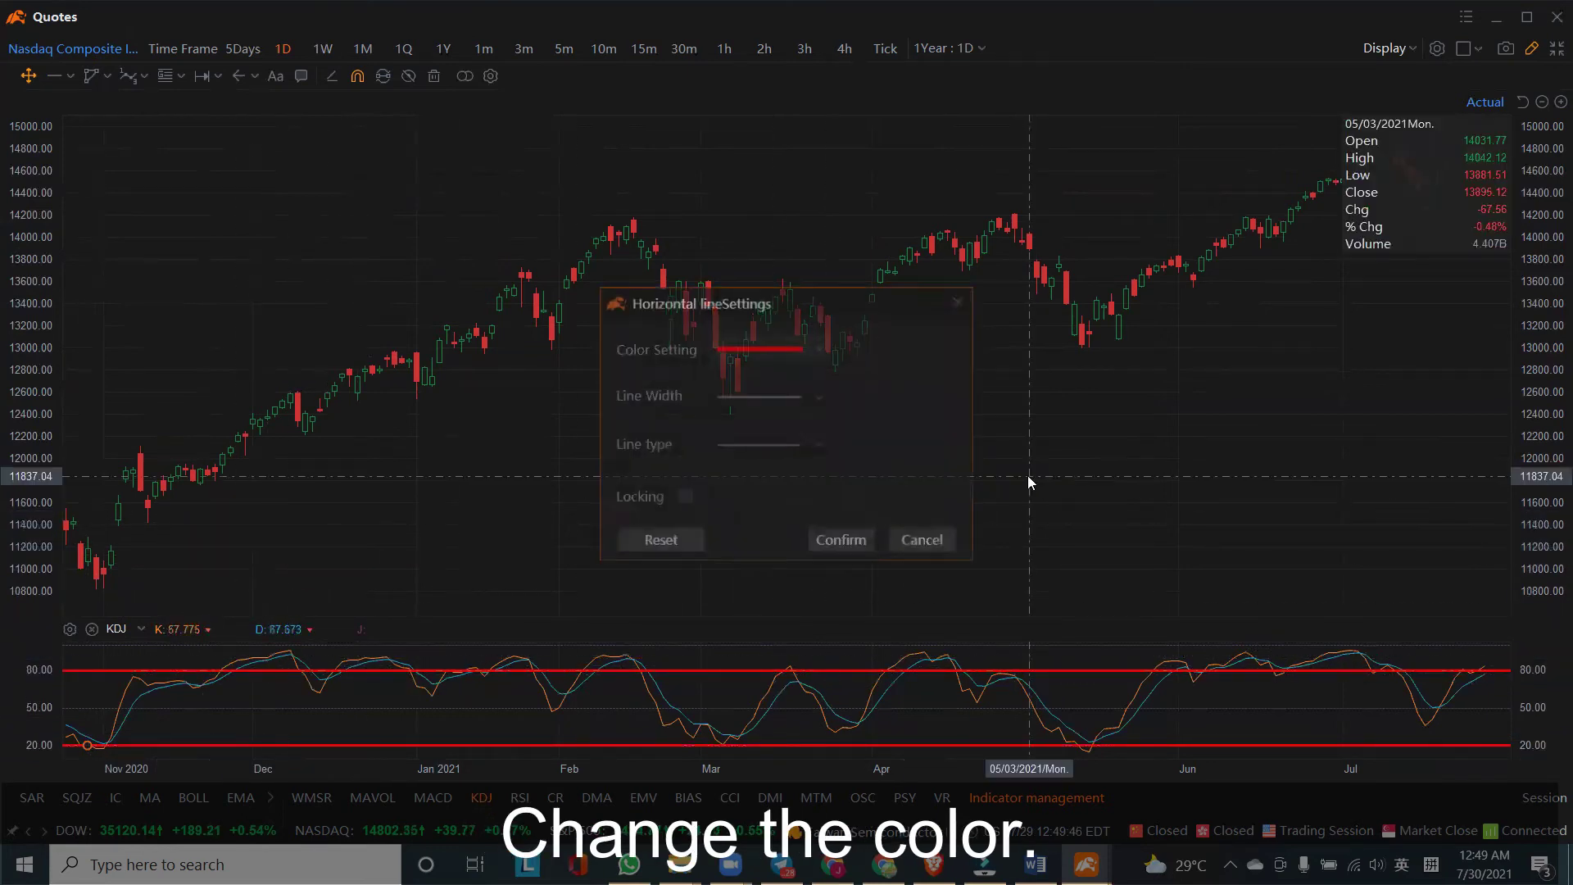
pyautogui.click(682, 496)
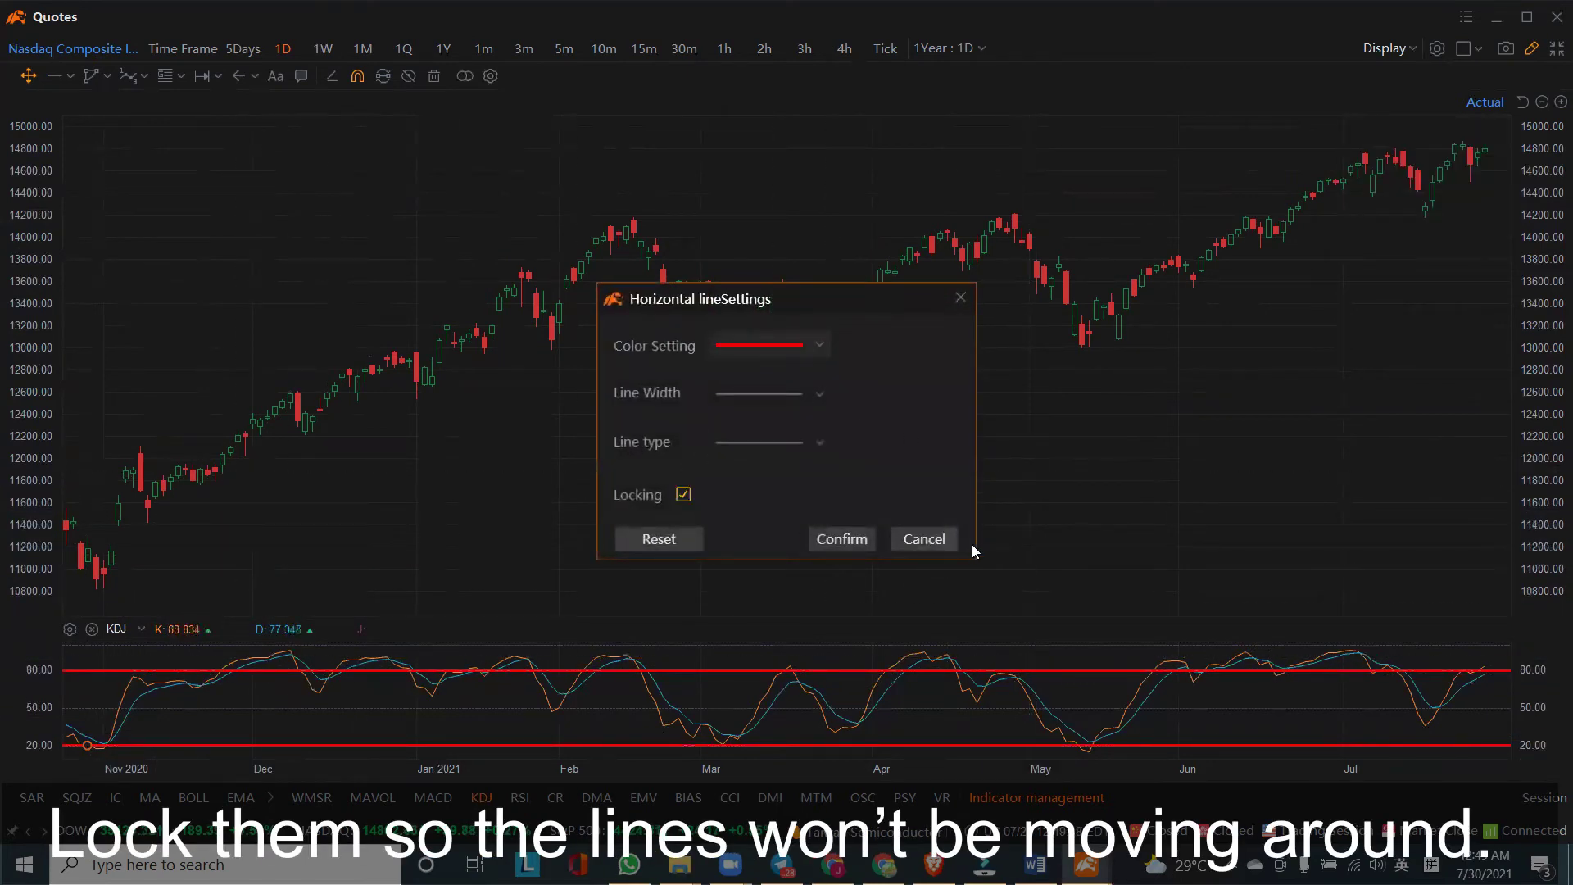
pyautogui.click(842, 539)
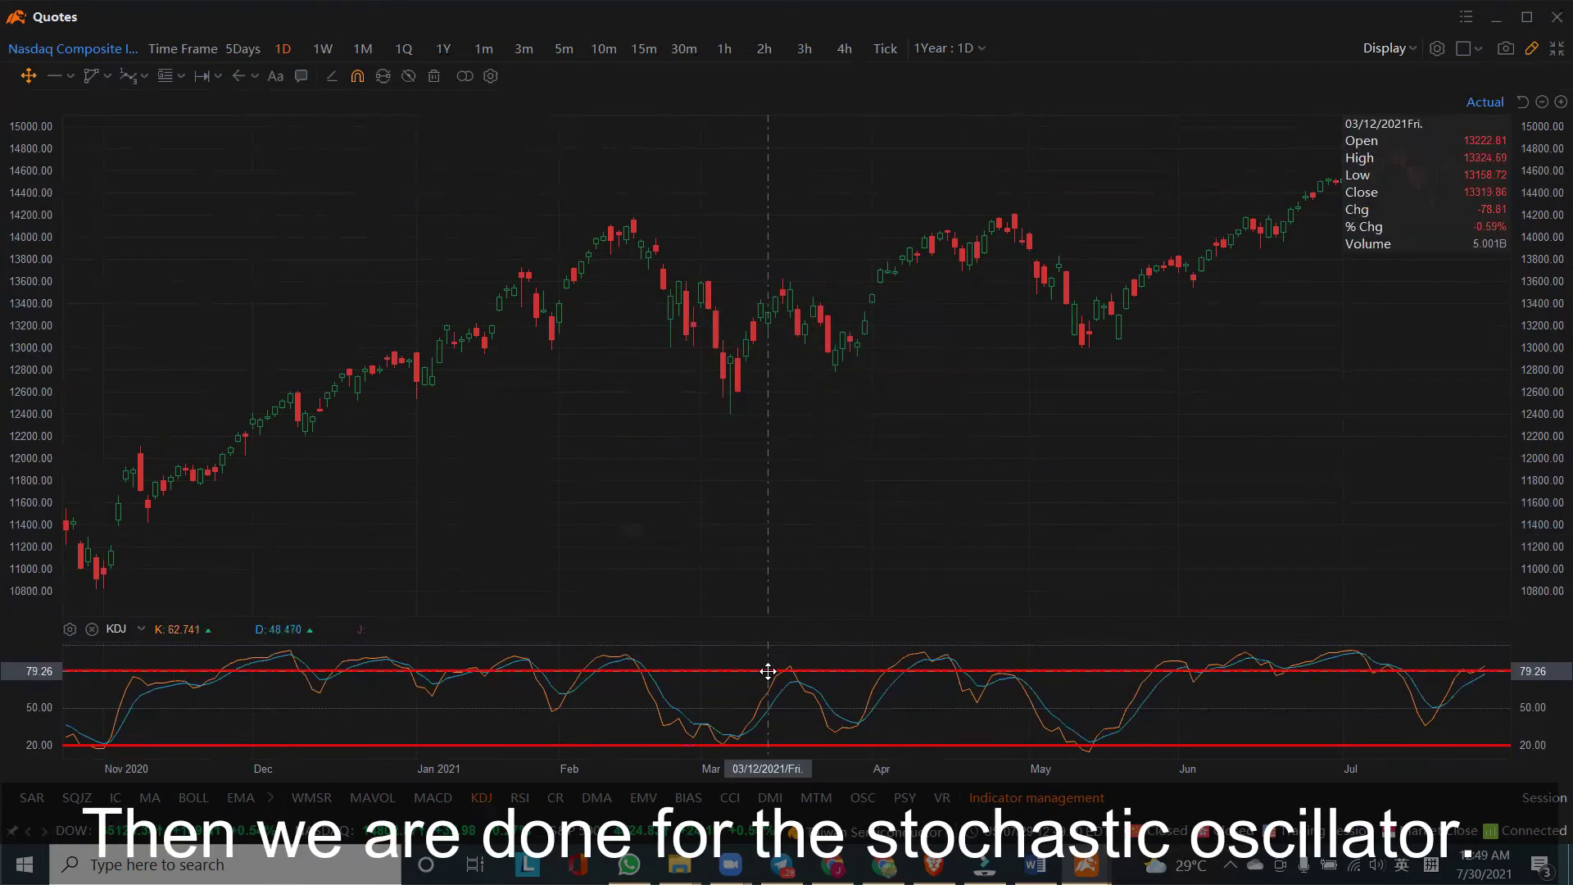
pyautogui.click(1054, 672)
pyautogui.click(1024, 488)
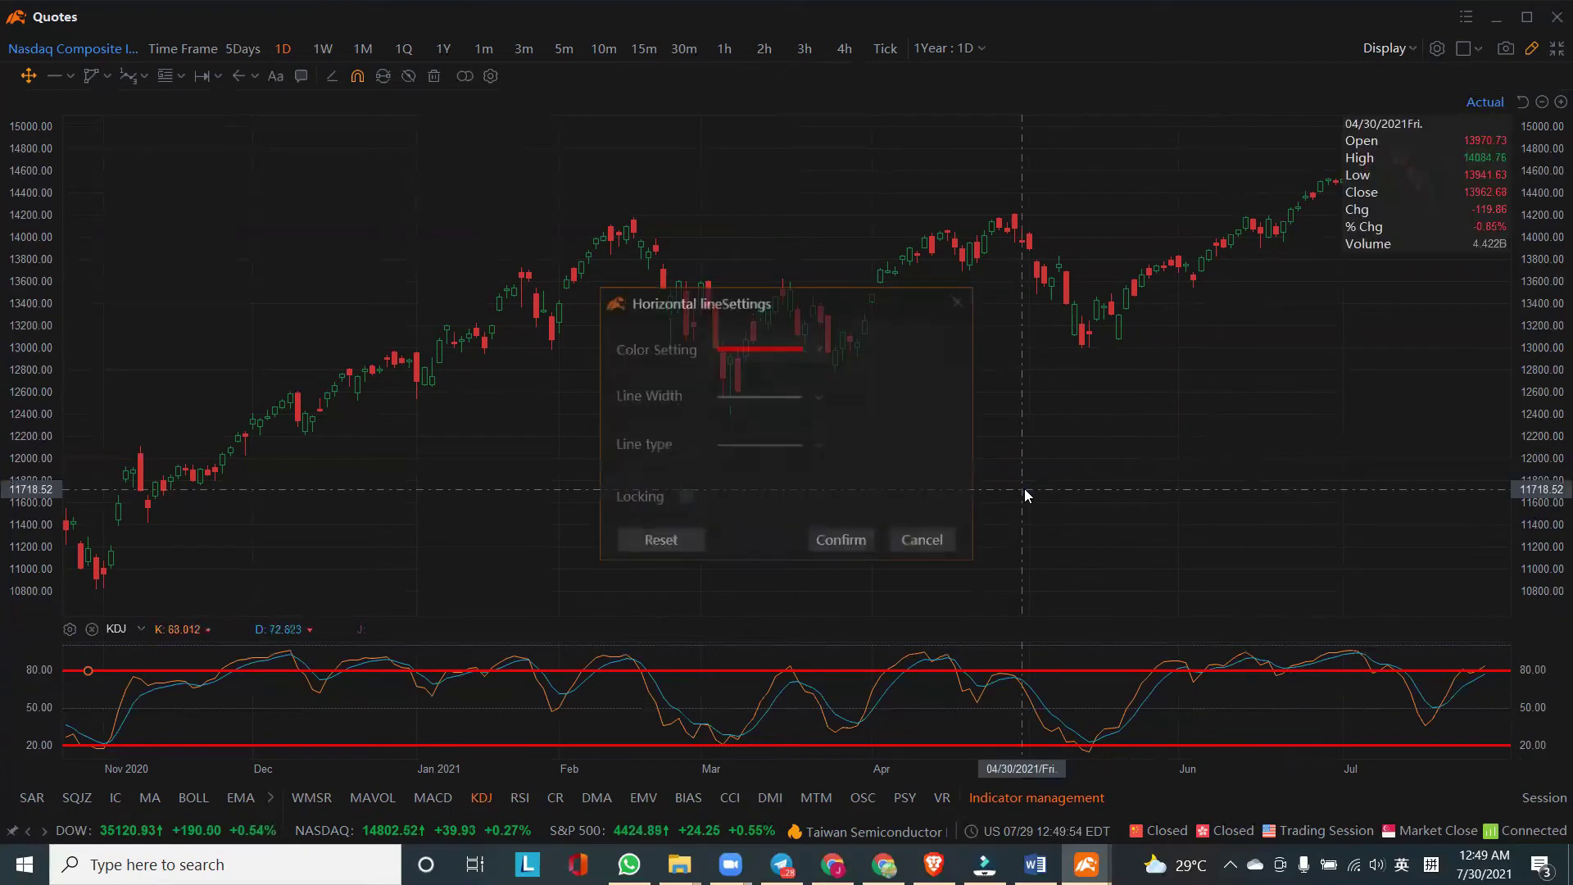
pyautogui.click(682, 496)
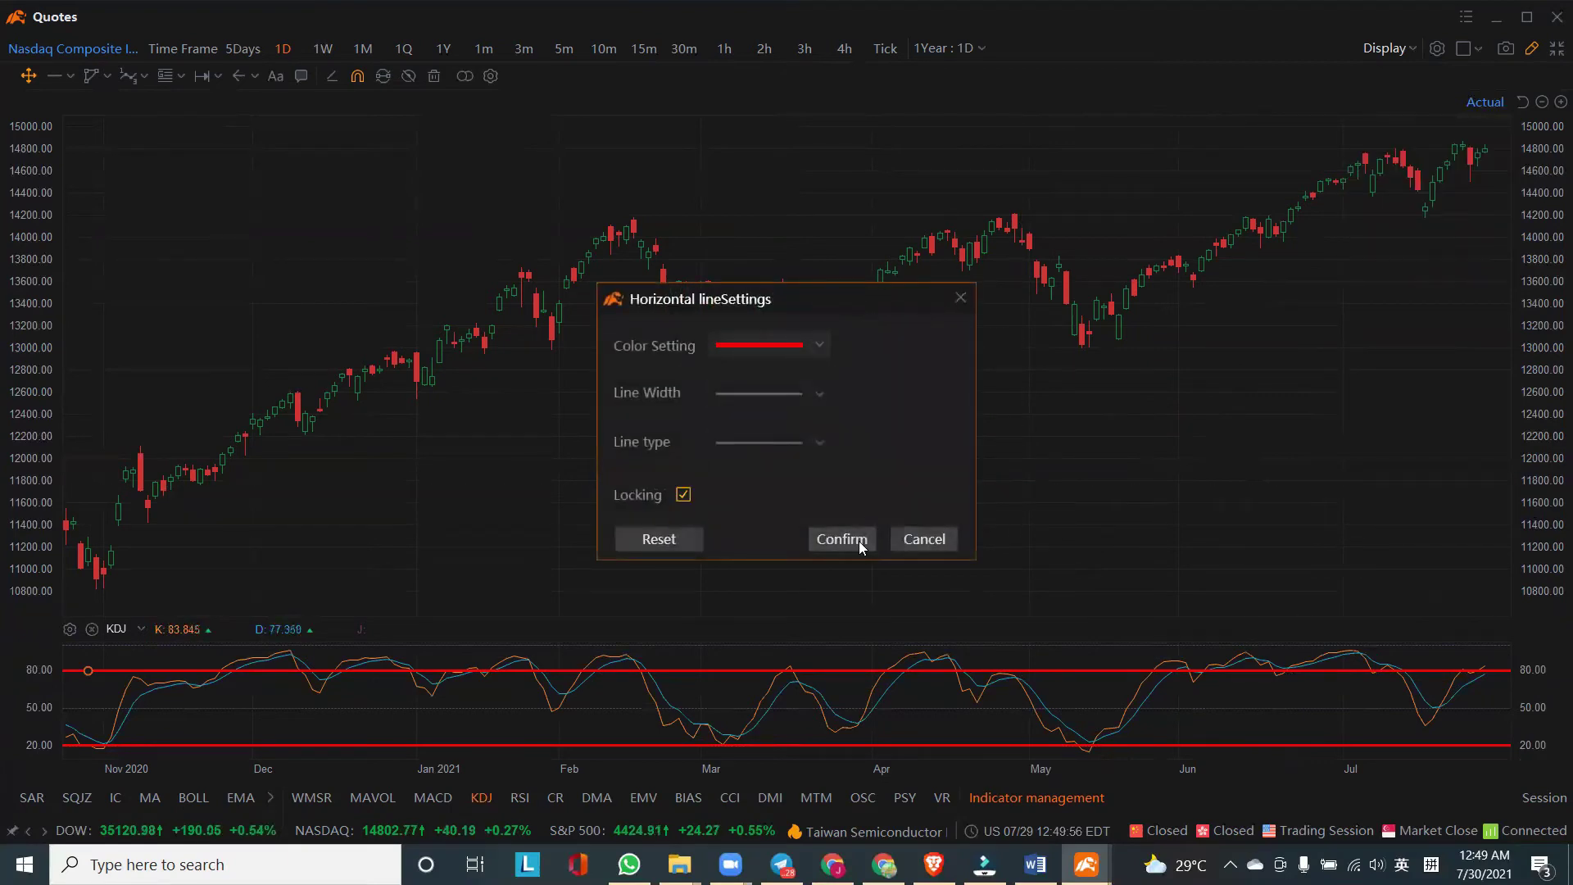
pyautogui.click(859, 541)
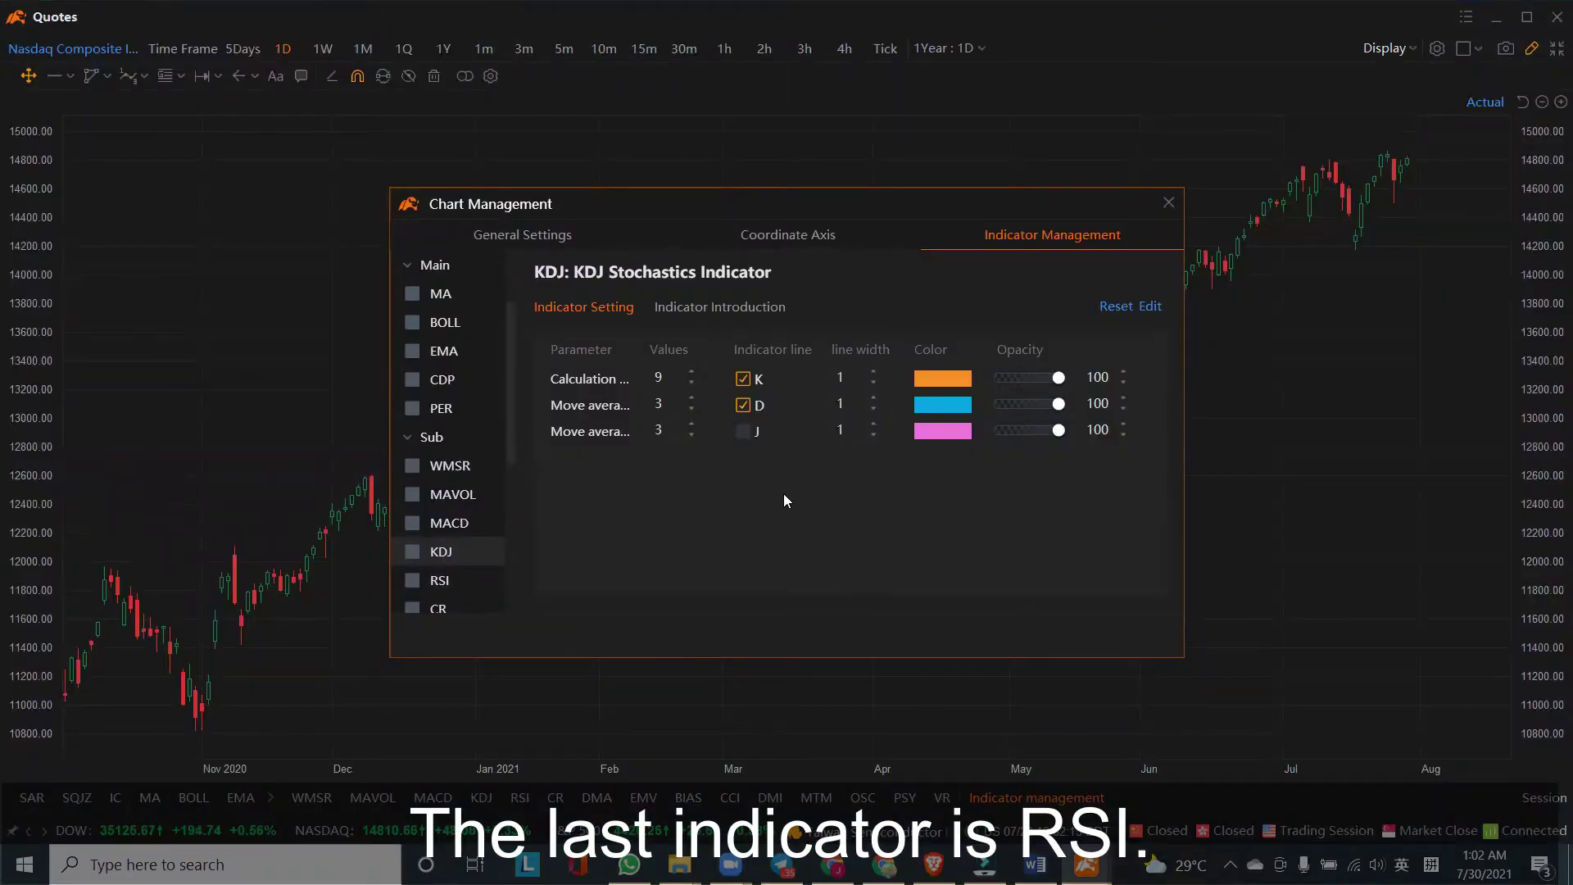
# - Add the RSI sub-chart with RSI1 turned off, leaving the 14-period line
pyautogui.scroll(-2, 514, 446)
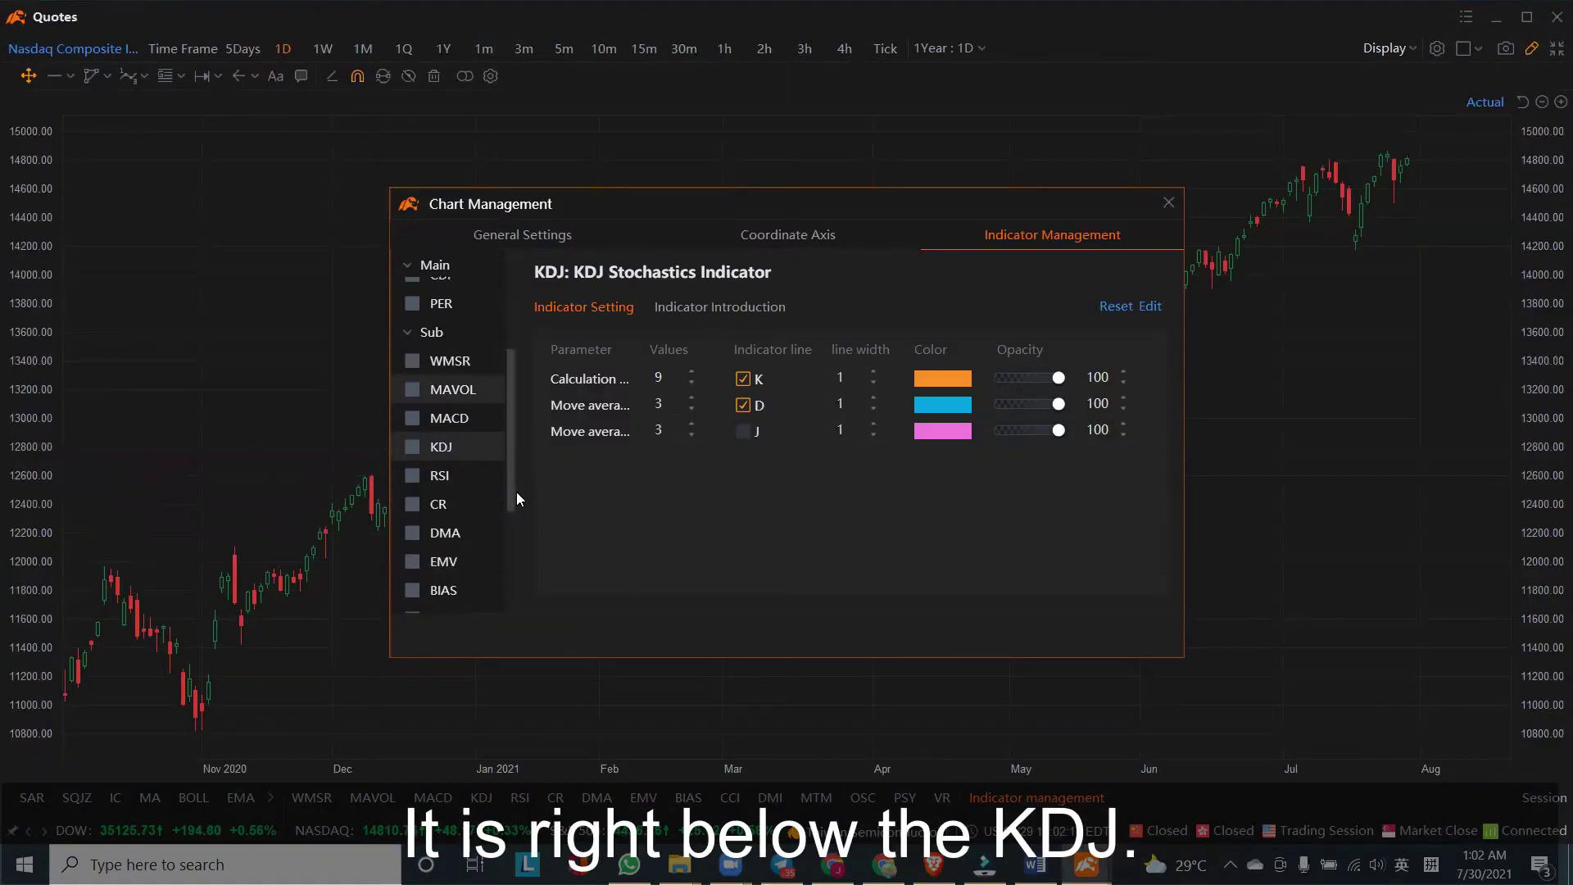
pyautogui.click(441, 481)
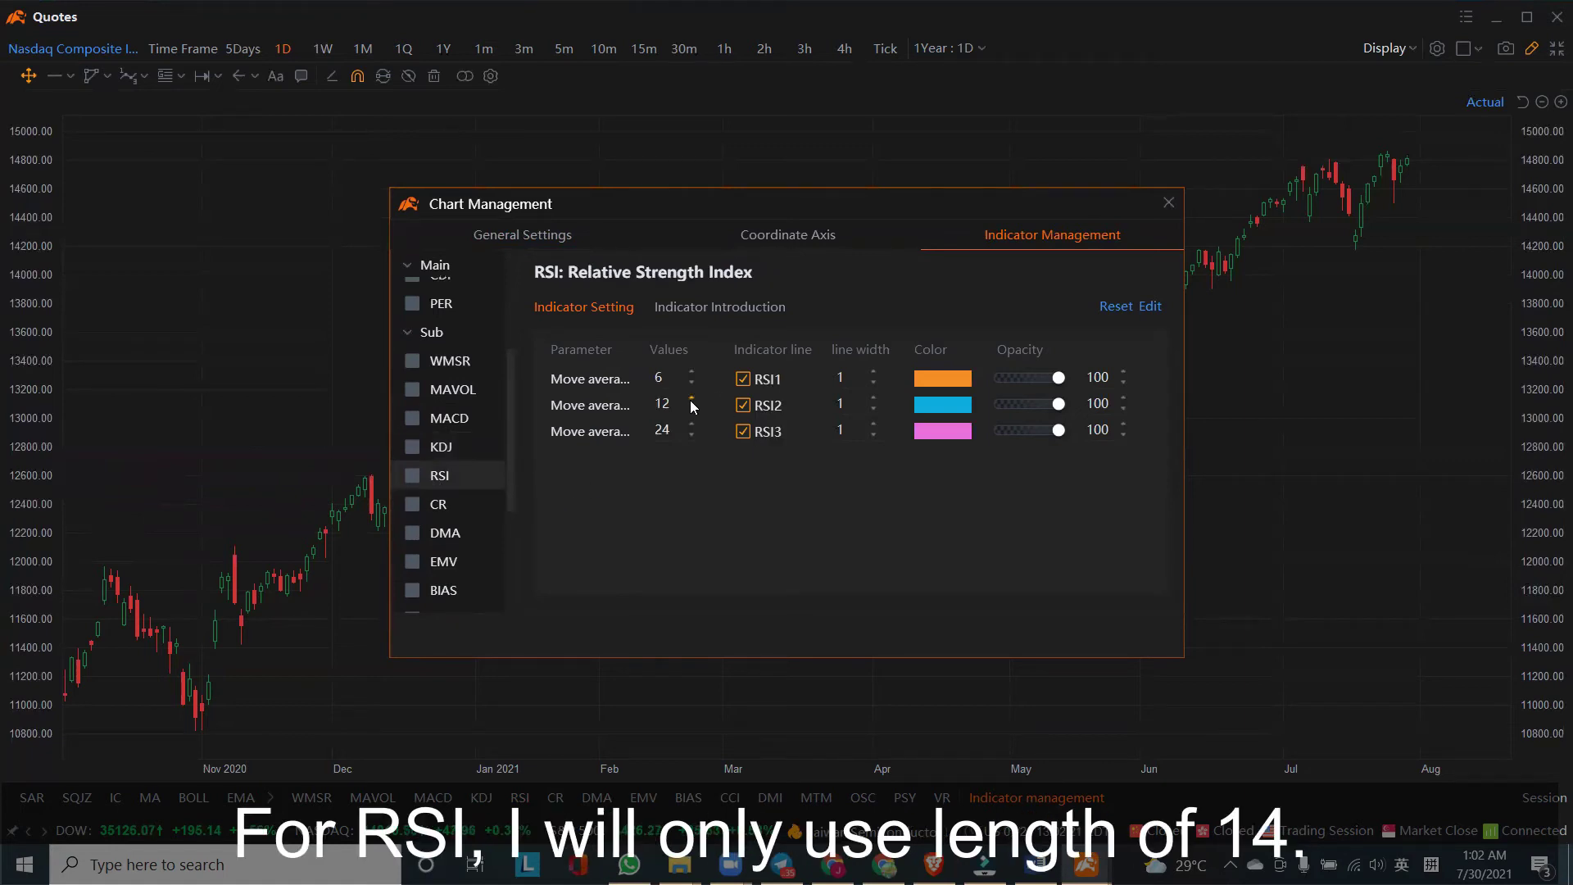
pyautogui.click(737, 379)
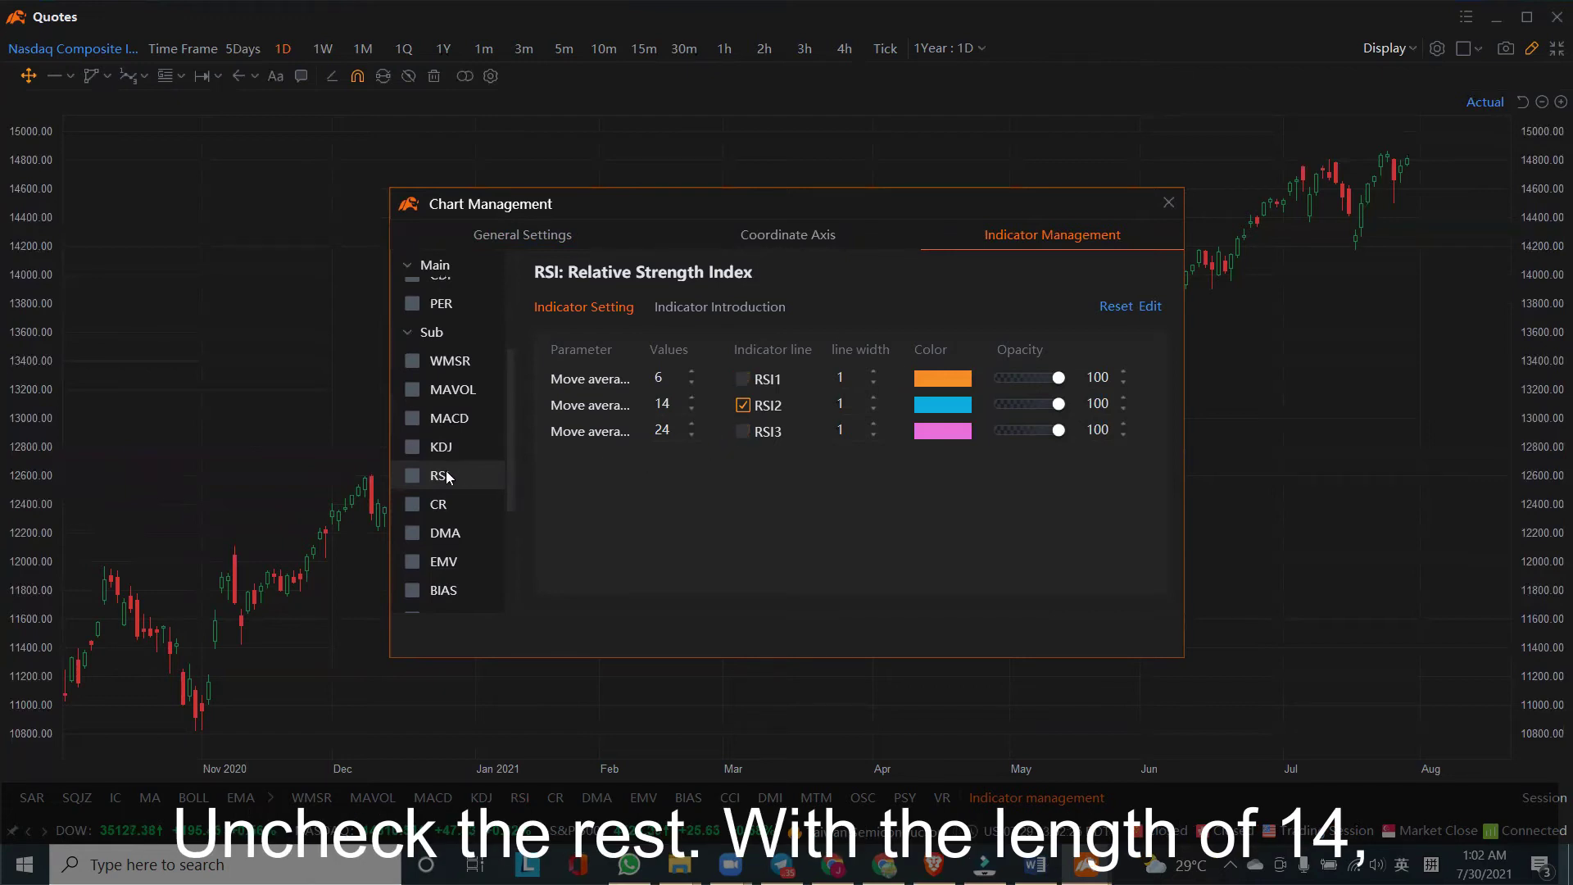
pyautogui.click(413, 475)
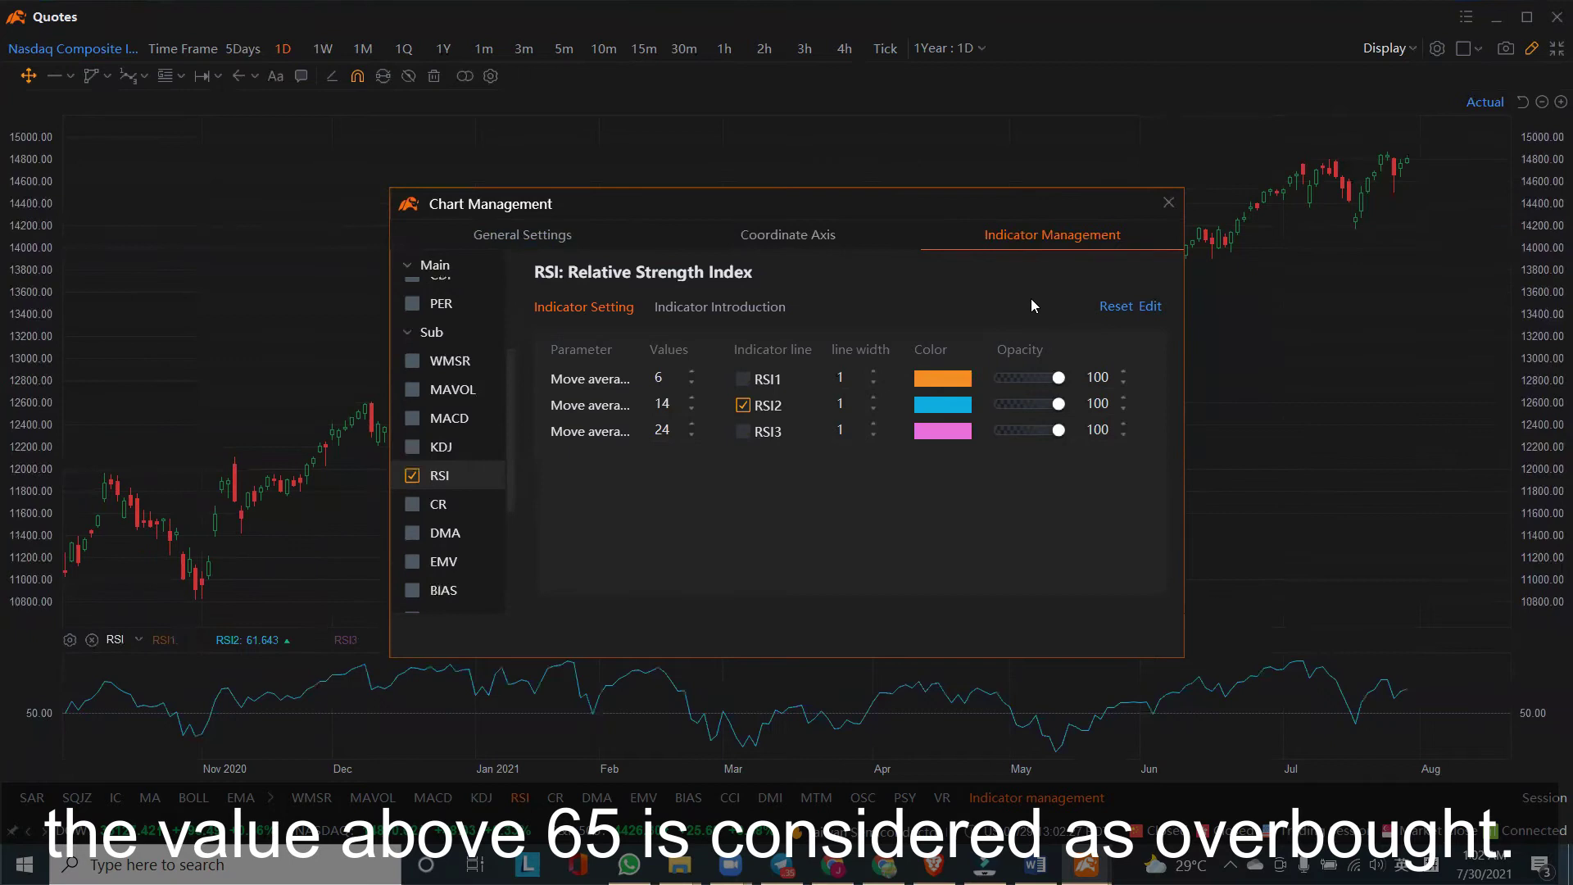
# - Draw horizontal lines near 65 and 30 on the RSI pane
pyautogui.click(1168, 203)
pyautogui.click(73, 76)
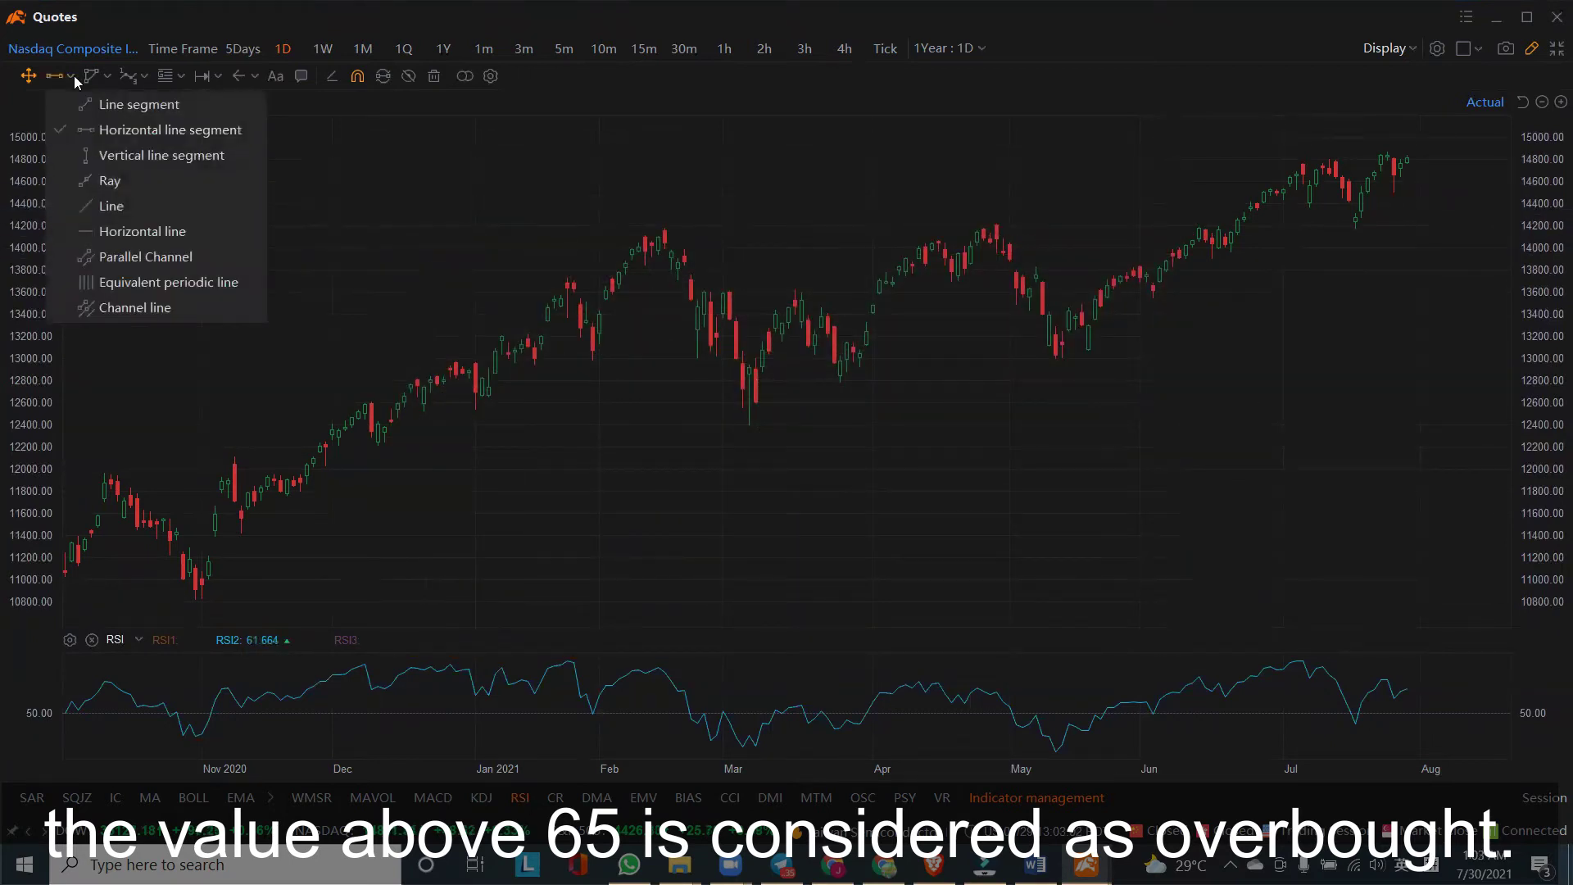
pyautogui.click(140, 232)
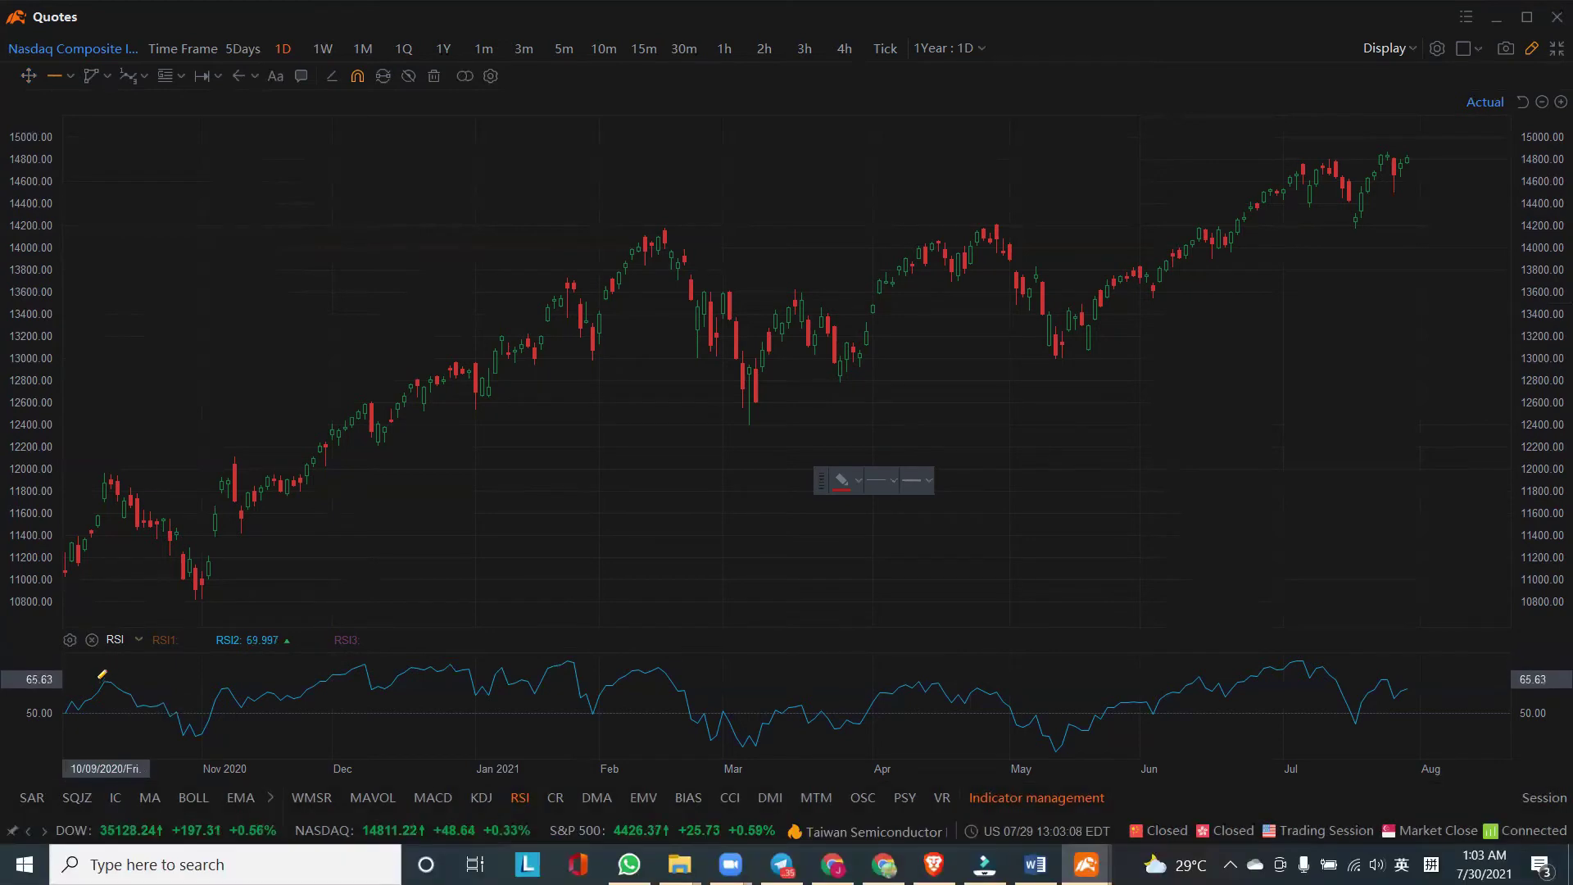
pyautogui.click(97, 681)
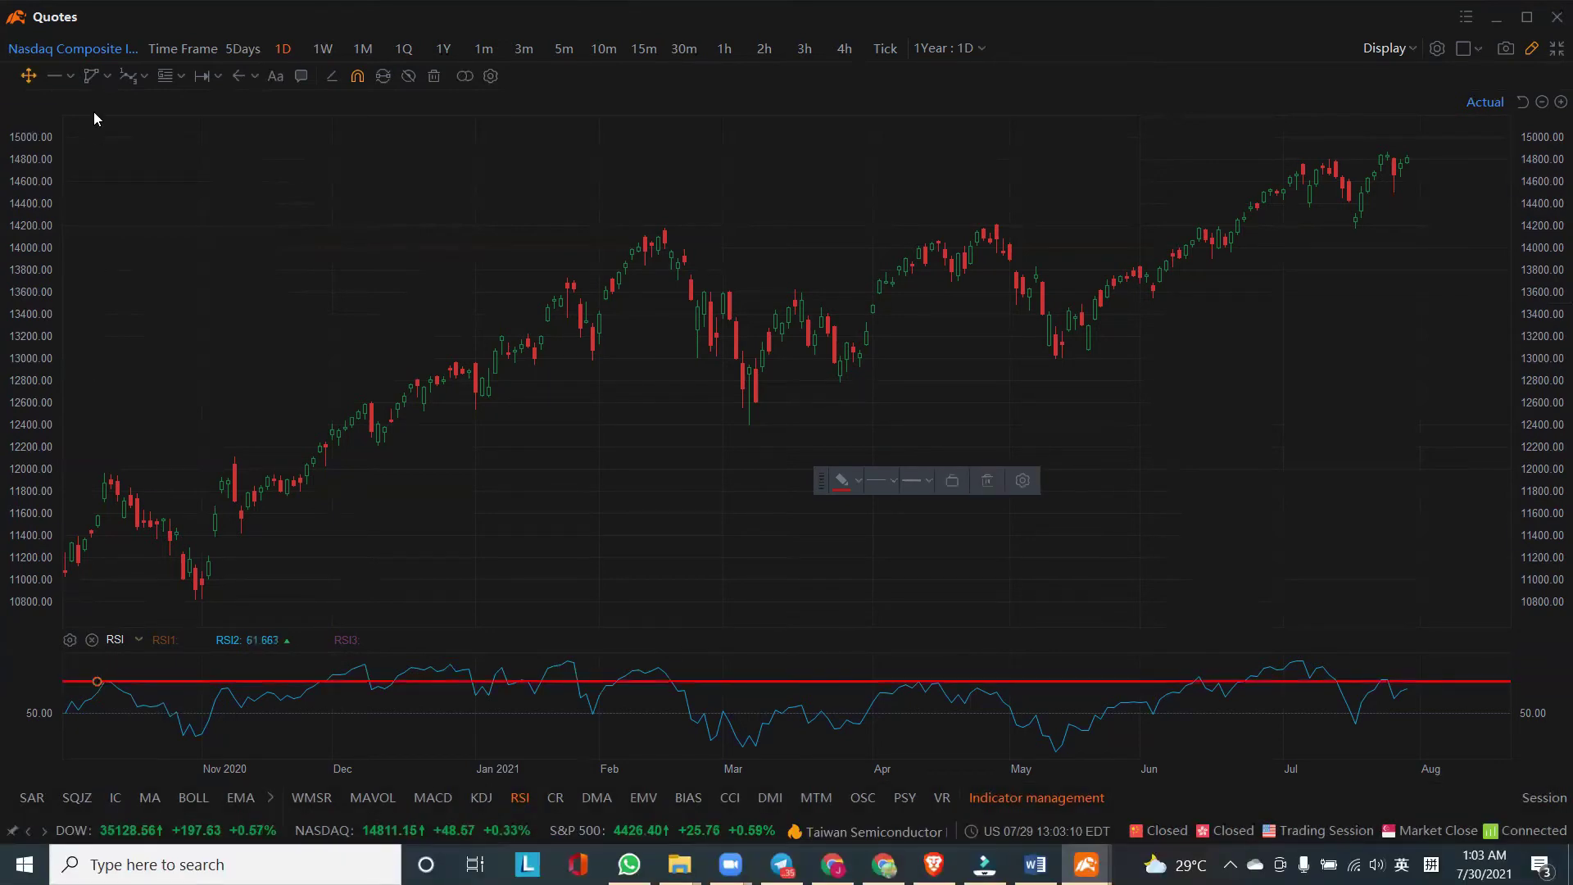
pyautogui.click(72, 77)
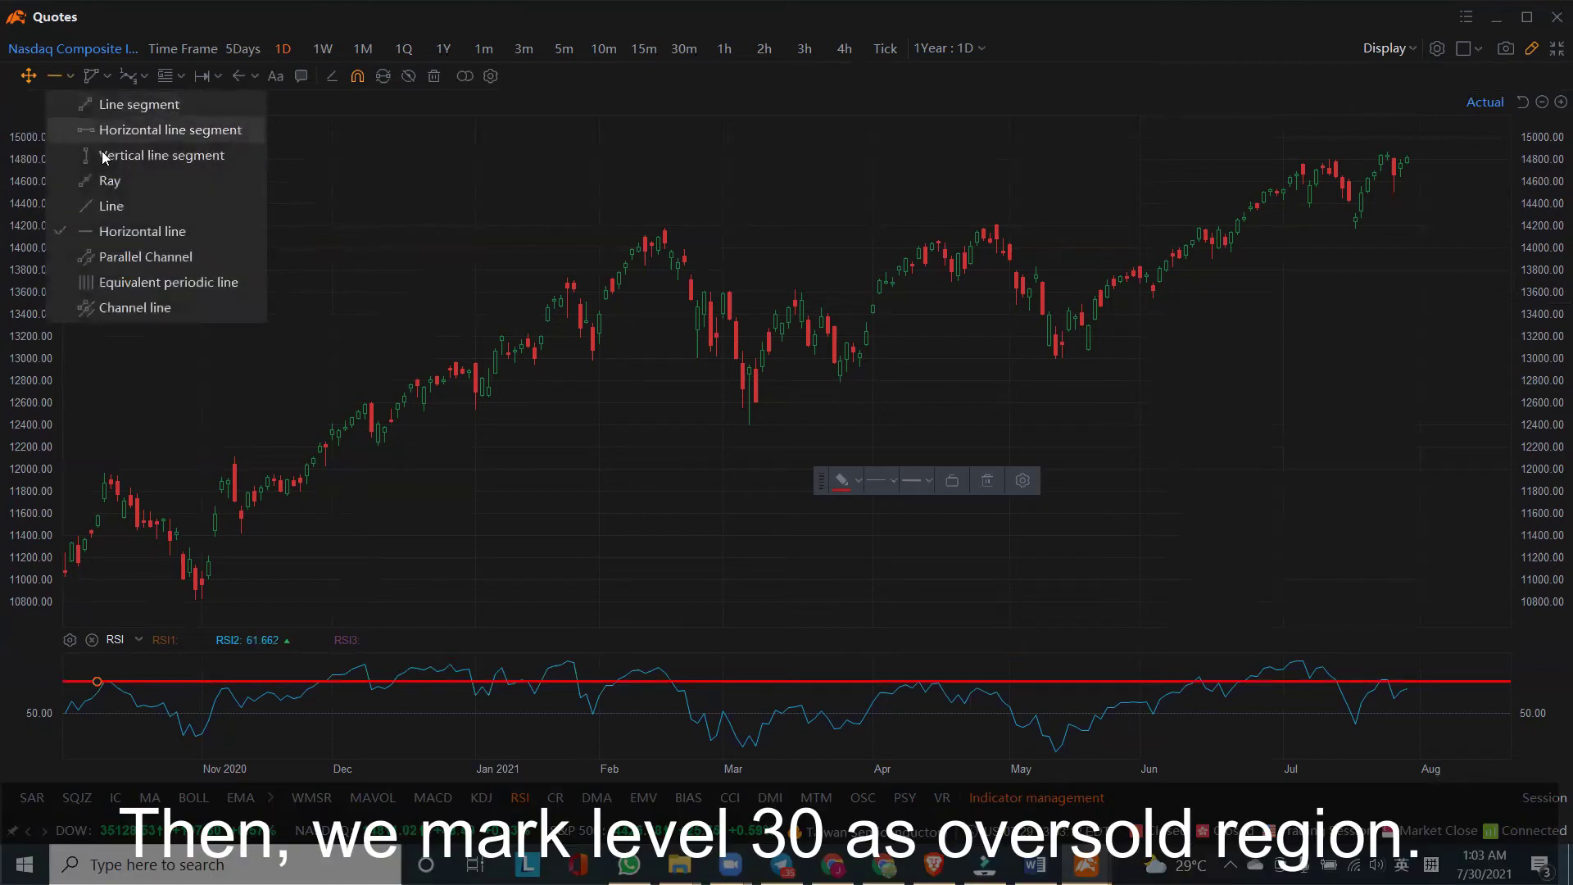
pyautogui.click(138, 227)
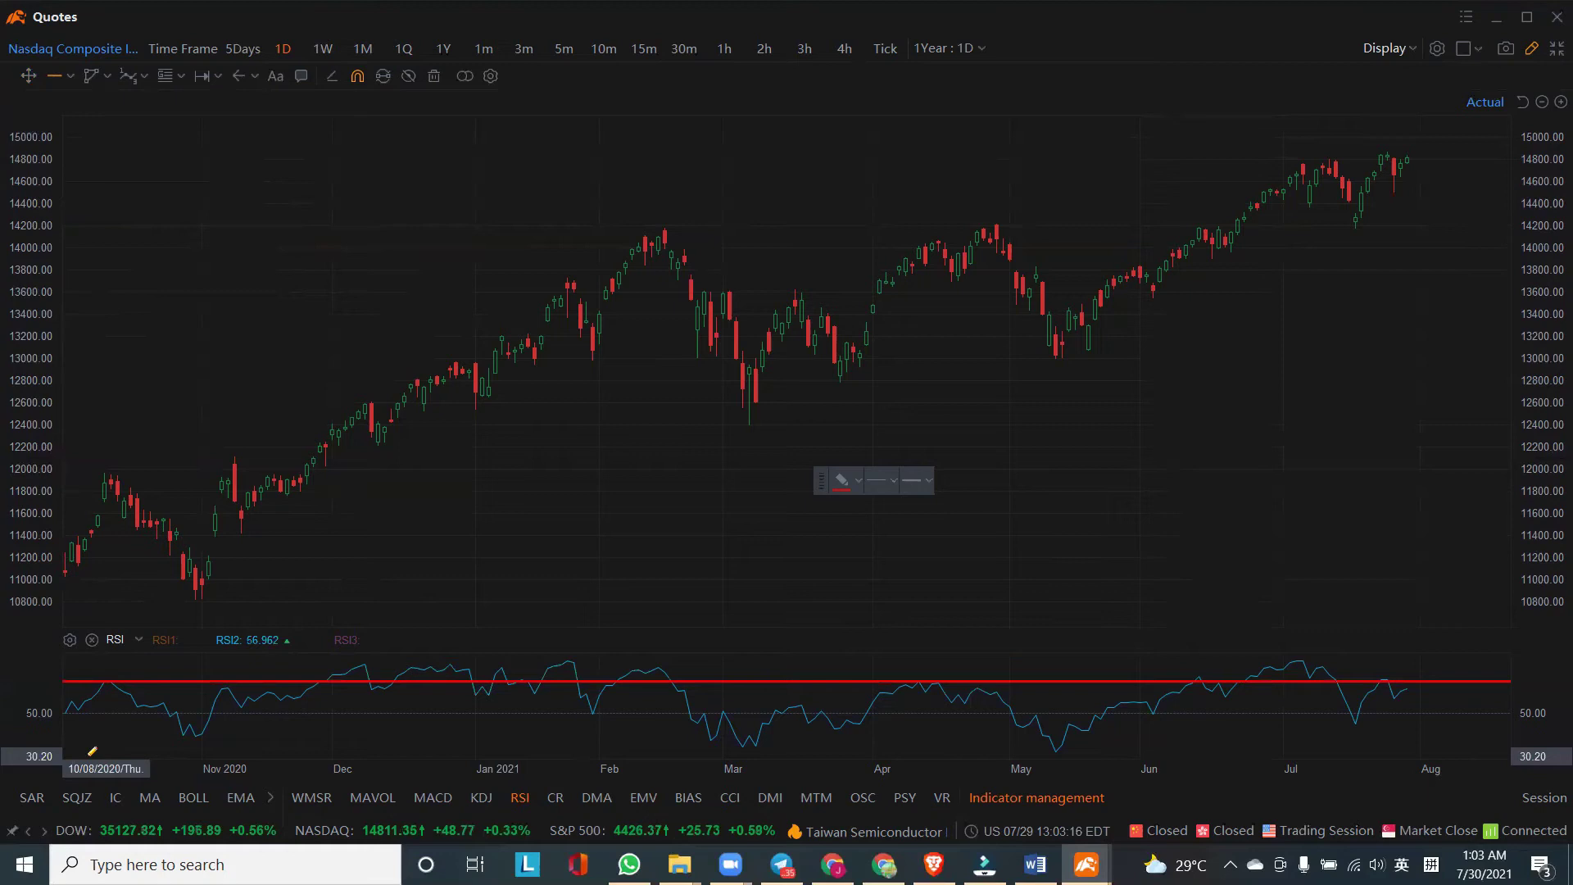
pyautogui.click(90, 755)
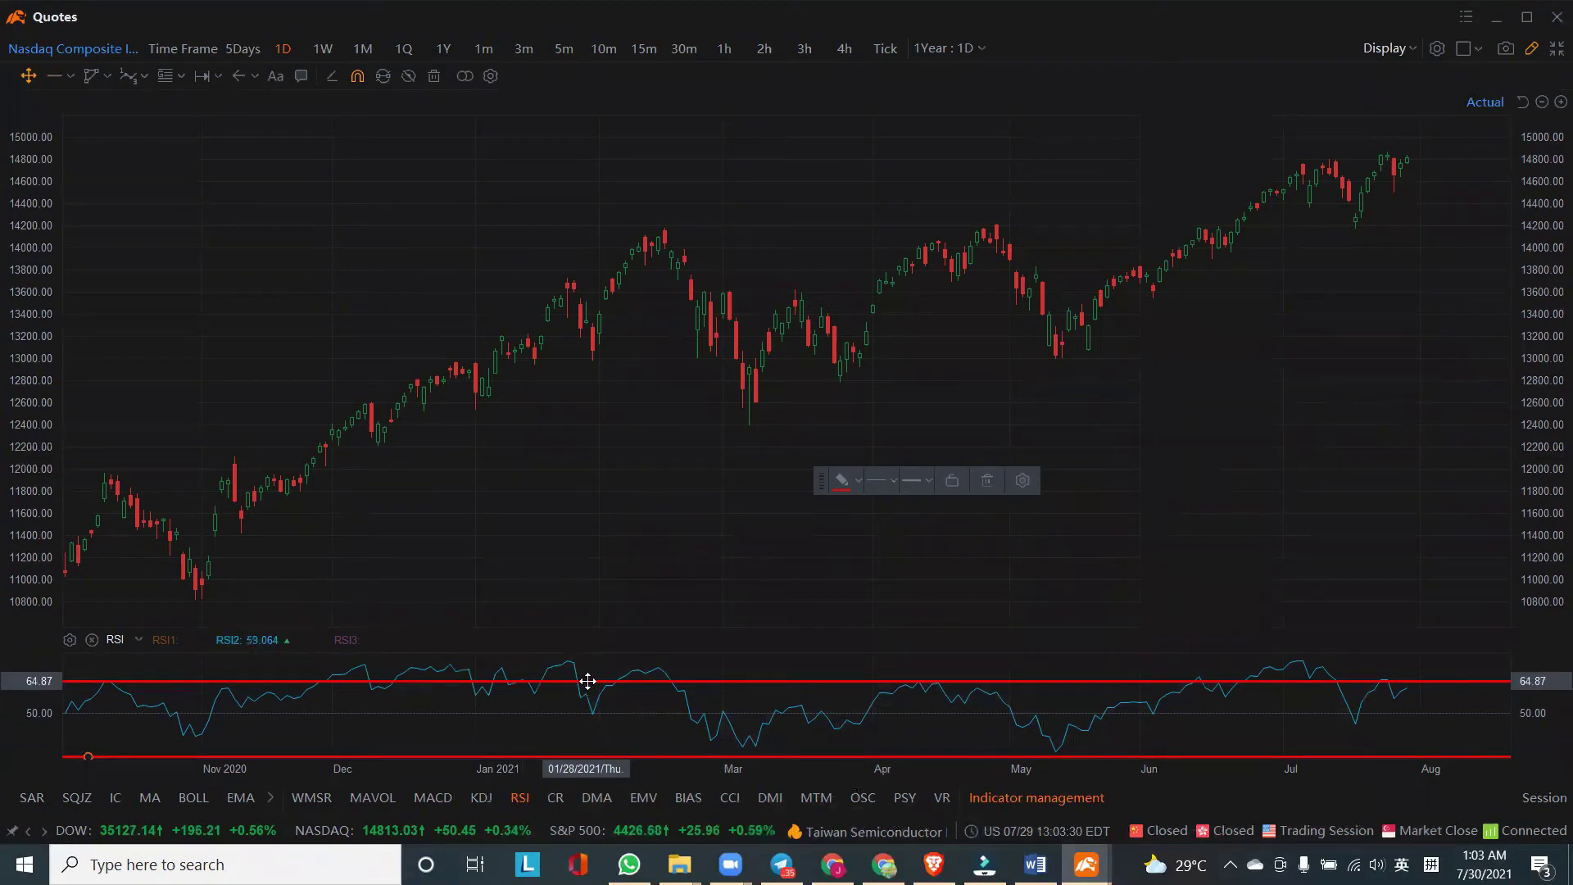
# - Make the upper 65 RSI line orange and confirm its locked settings
pyautogui.click(1022, 481)
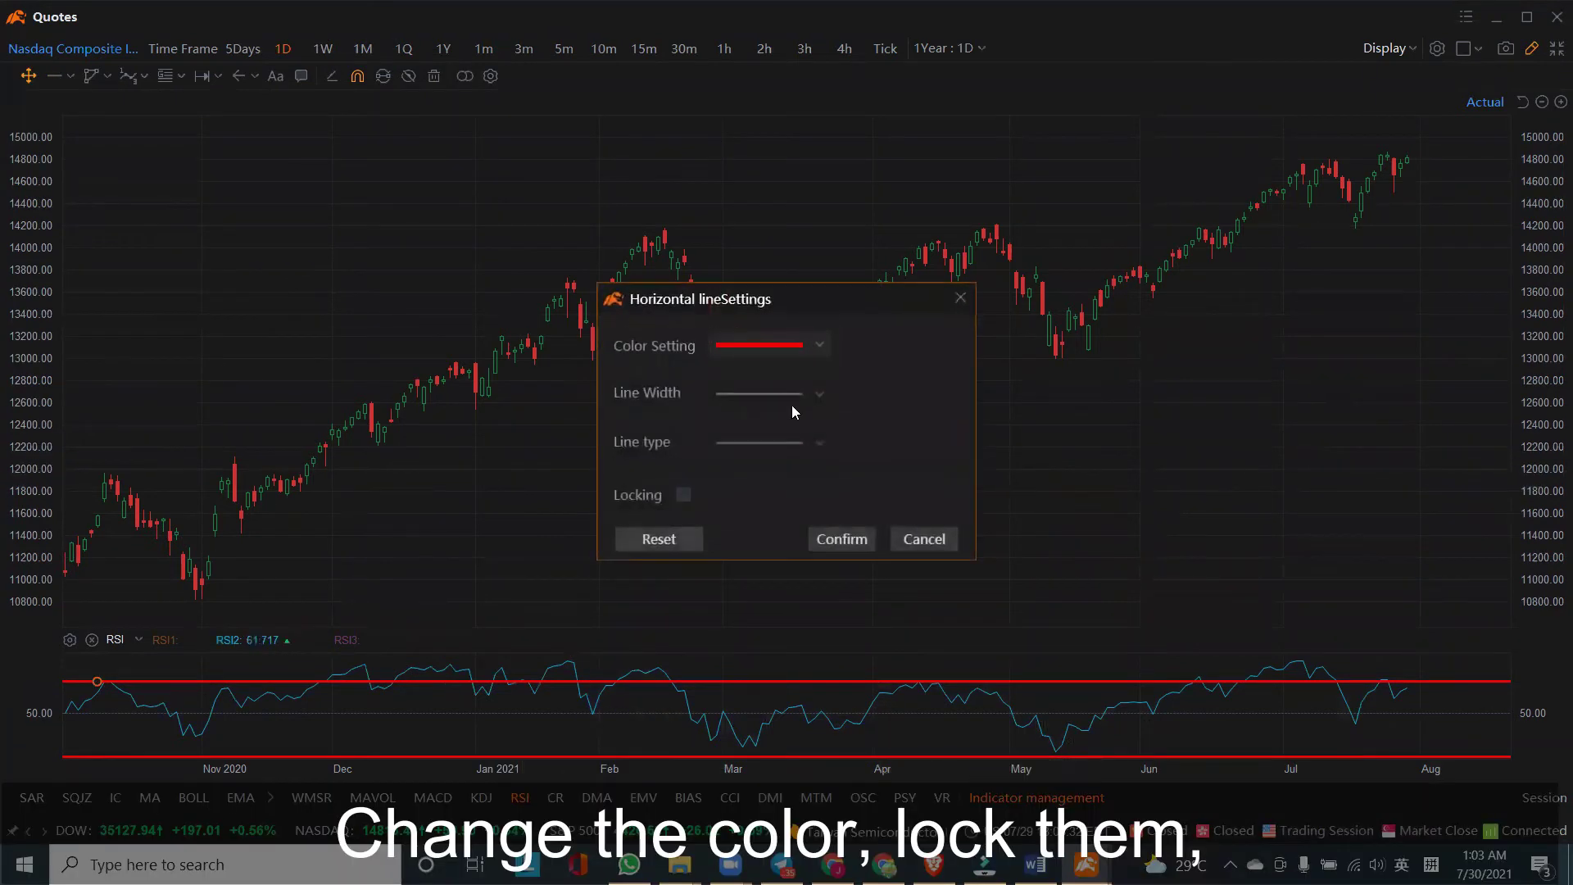
pyautogui.click(811, 352)
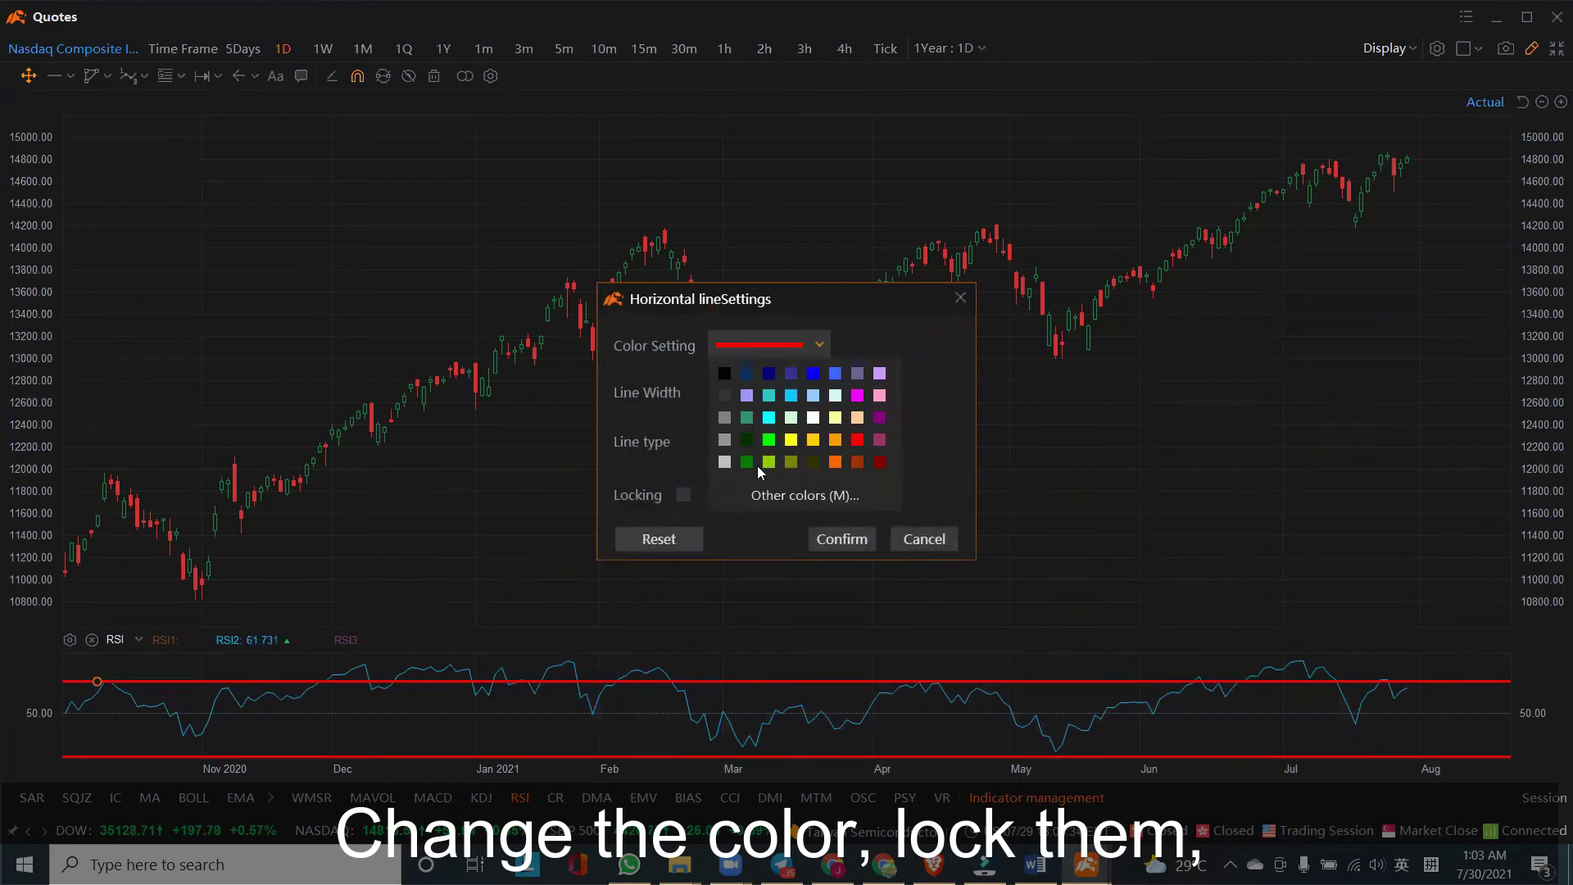
pyautogui.click(836, 441)
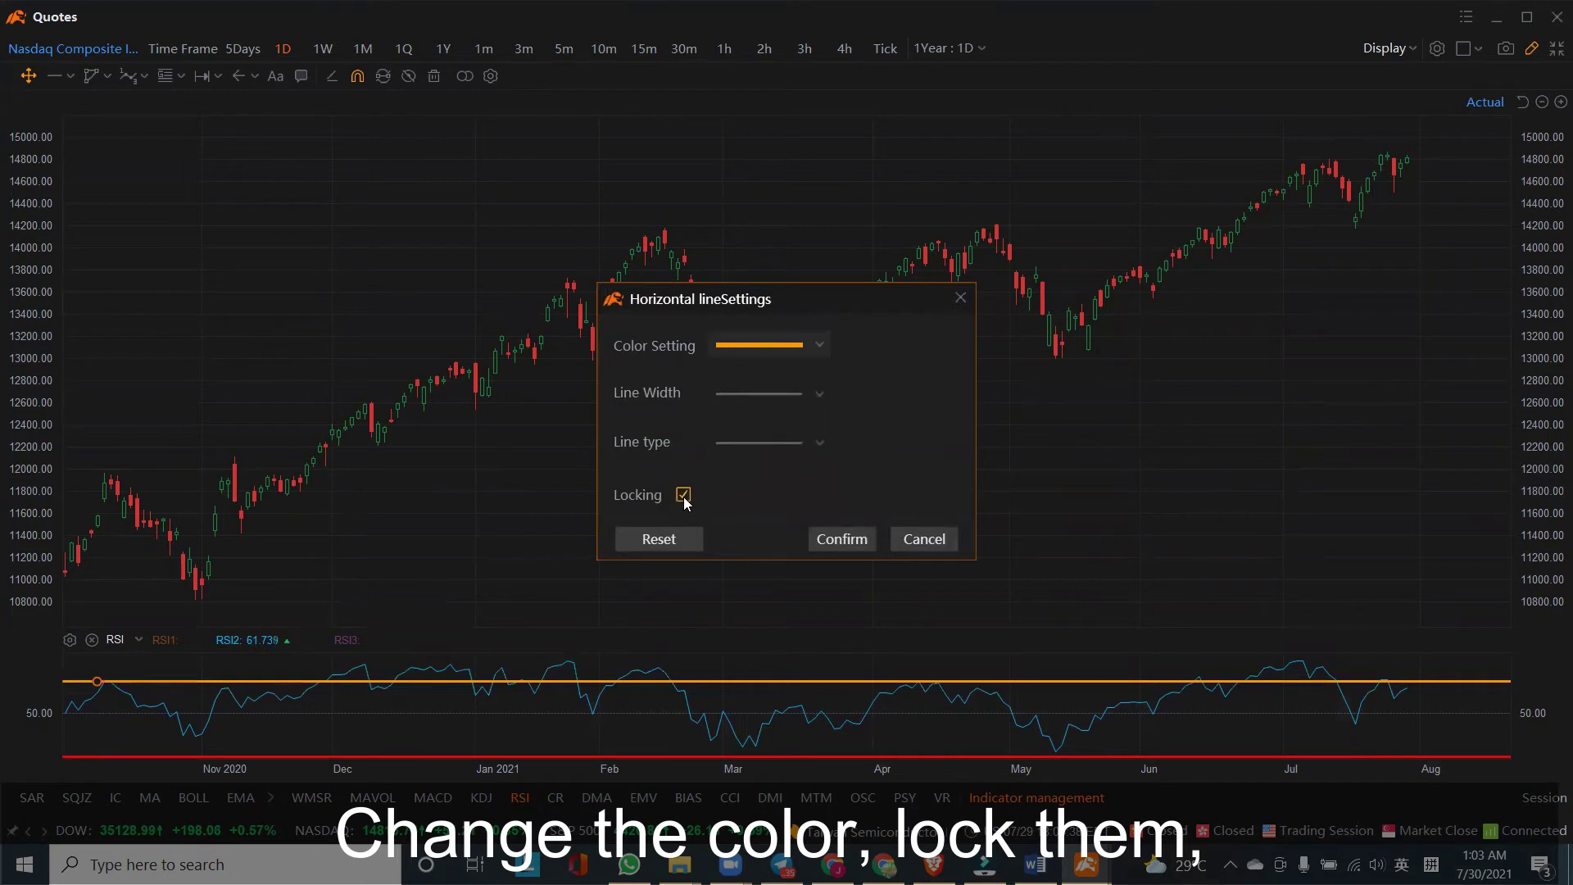
pyautogui.click(841, 539)
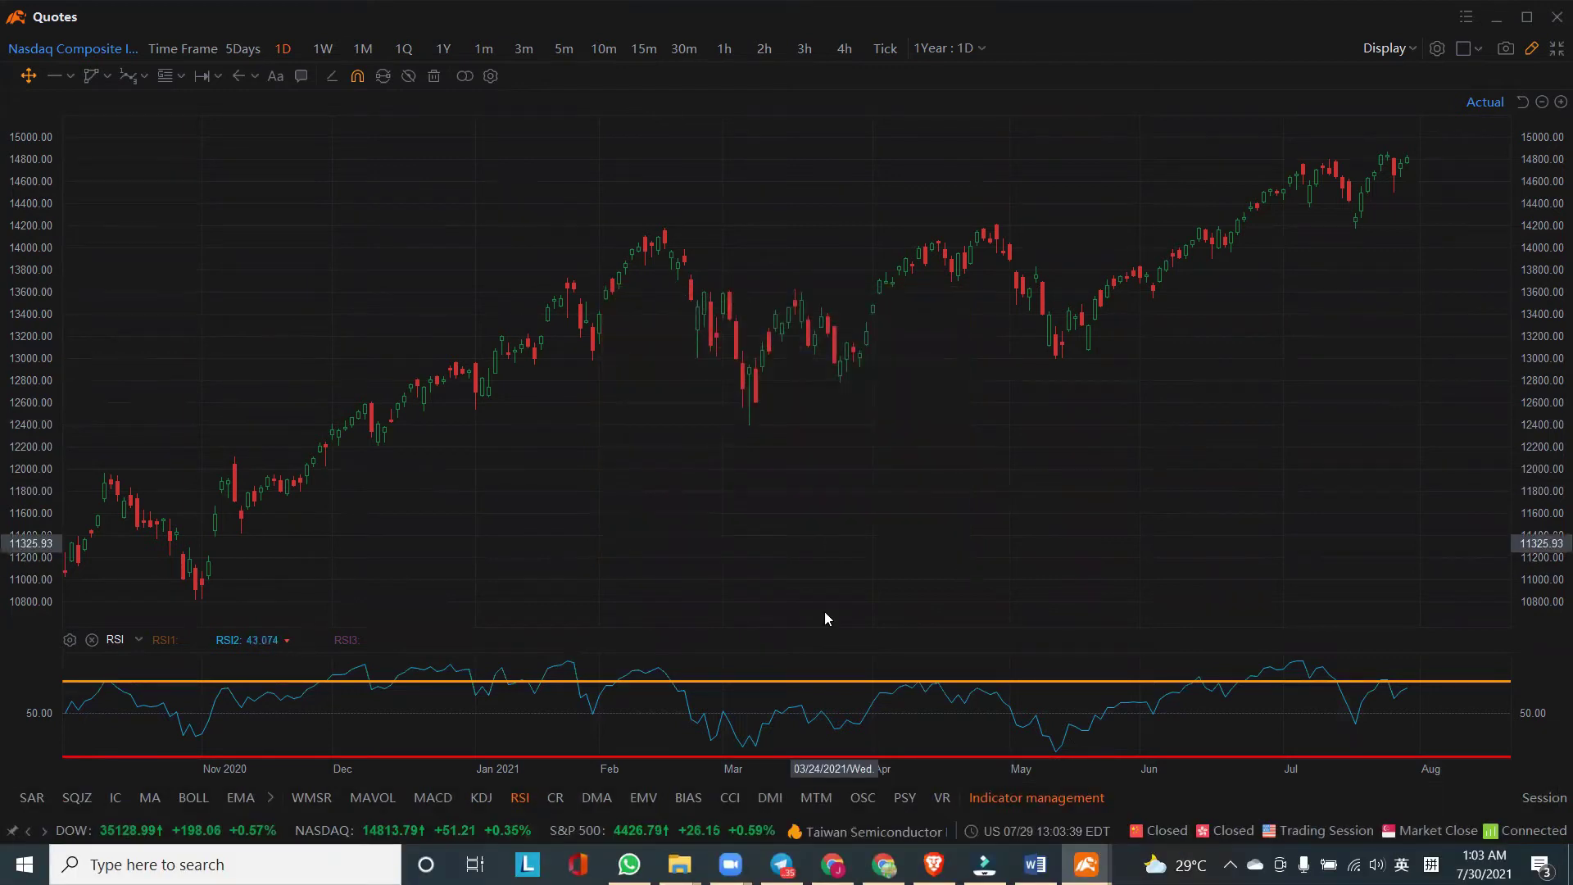
# - Make the lower 30 RSI line orange and confirm it with Locking on
pyautogui.click(850, 757)
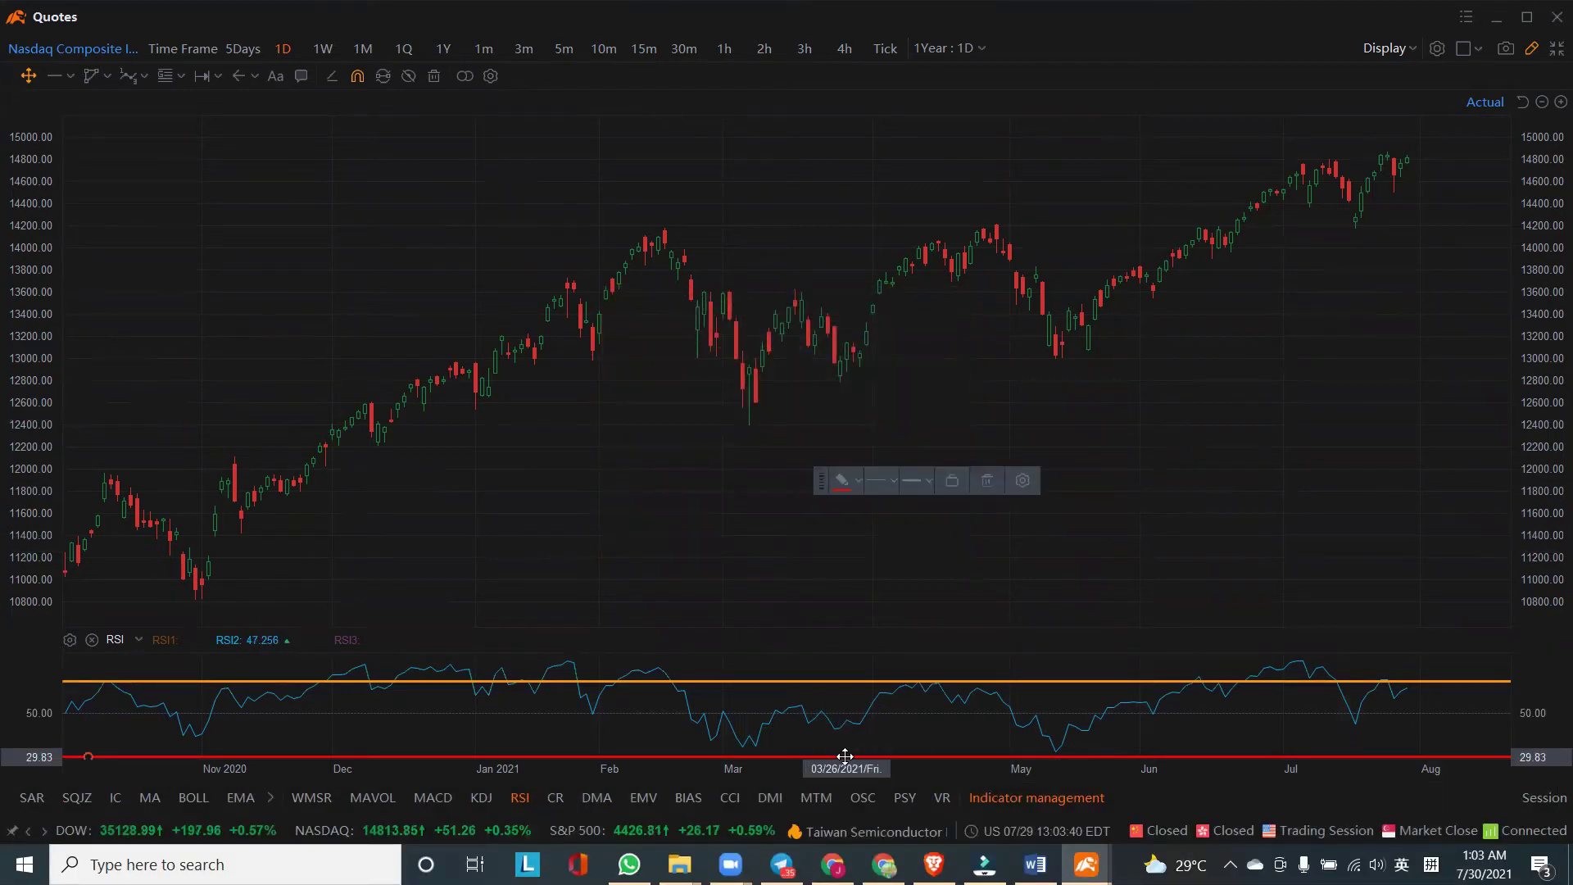
pyautogui.click(844, 481)
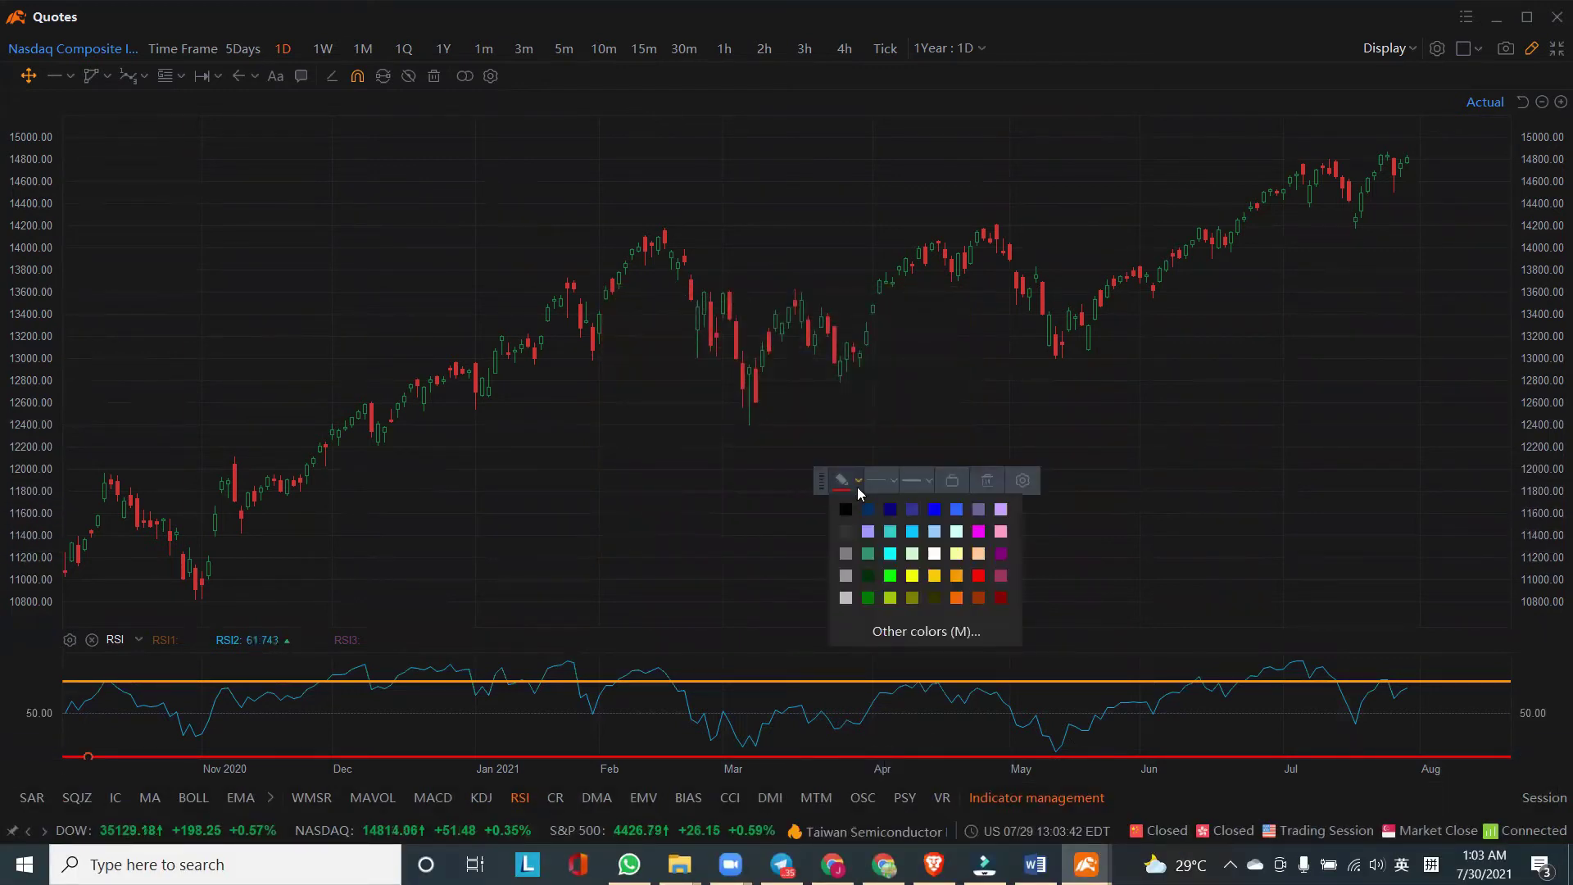
pyautogui.click(956, 576)
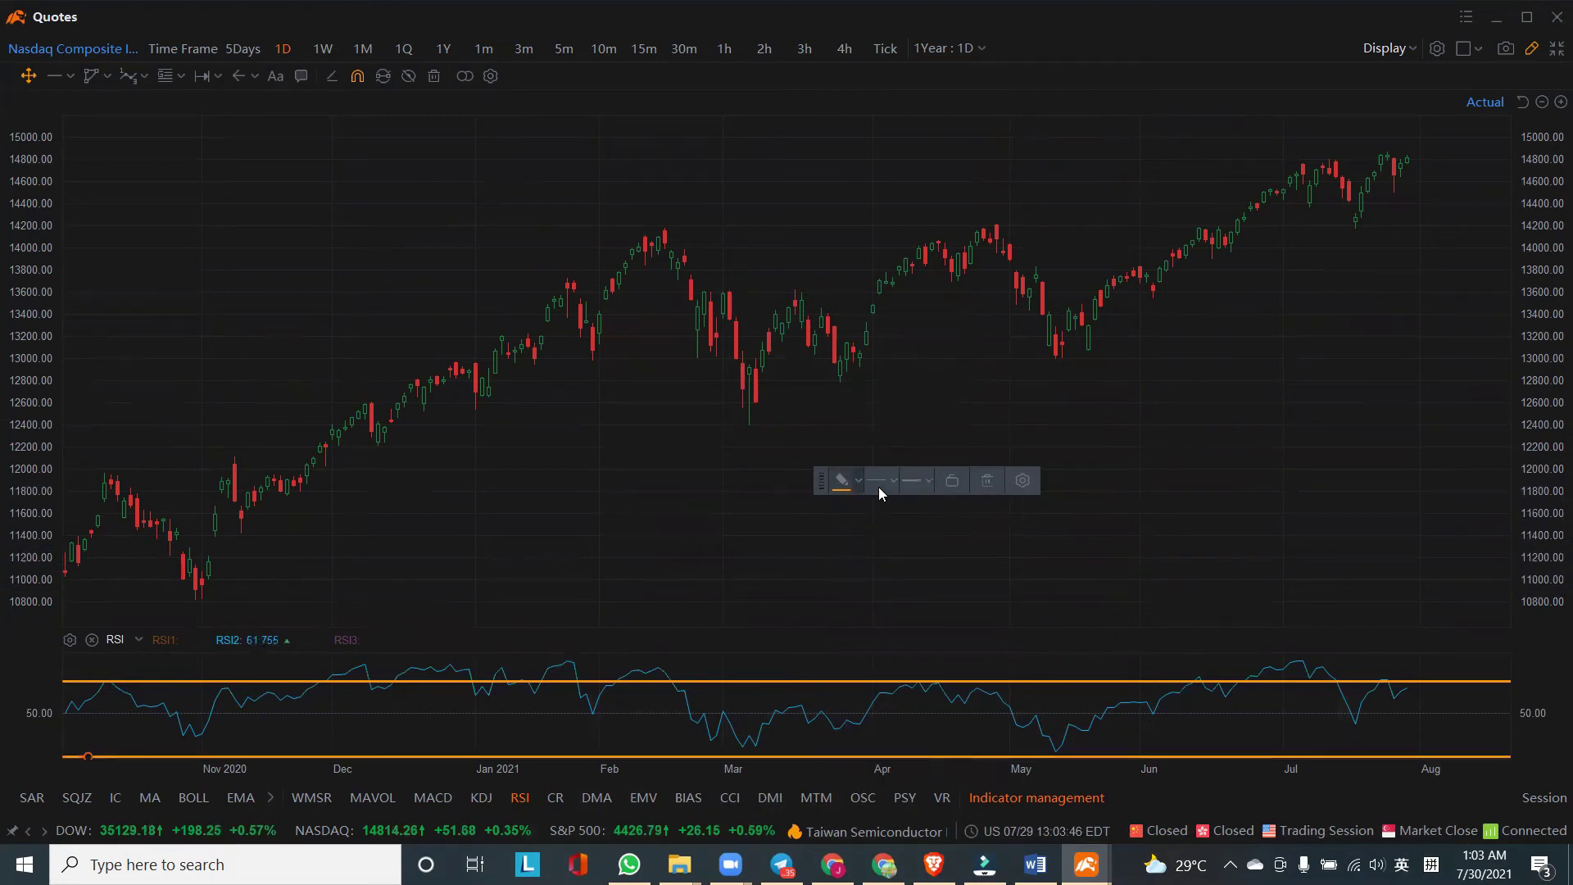
pyautogui.click(1020, 479)
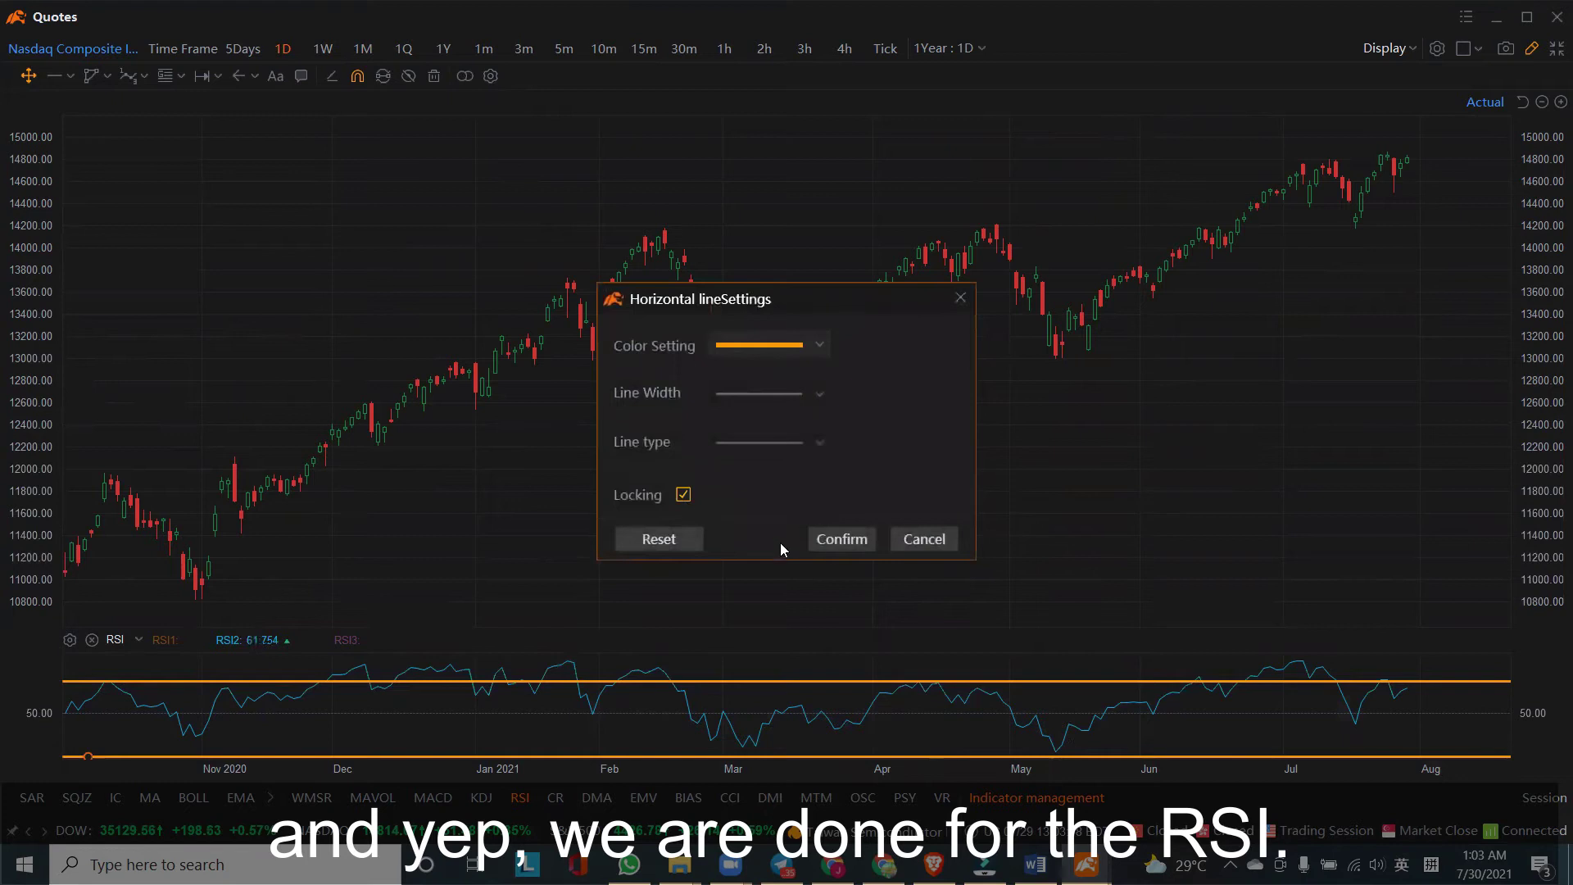
pyautogui.click(831, 539)
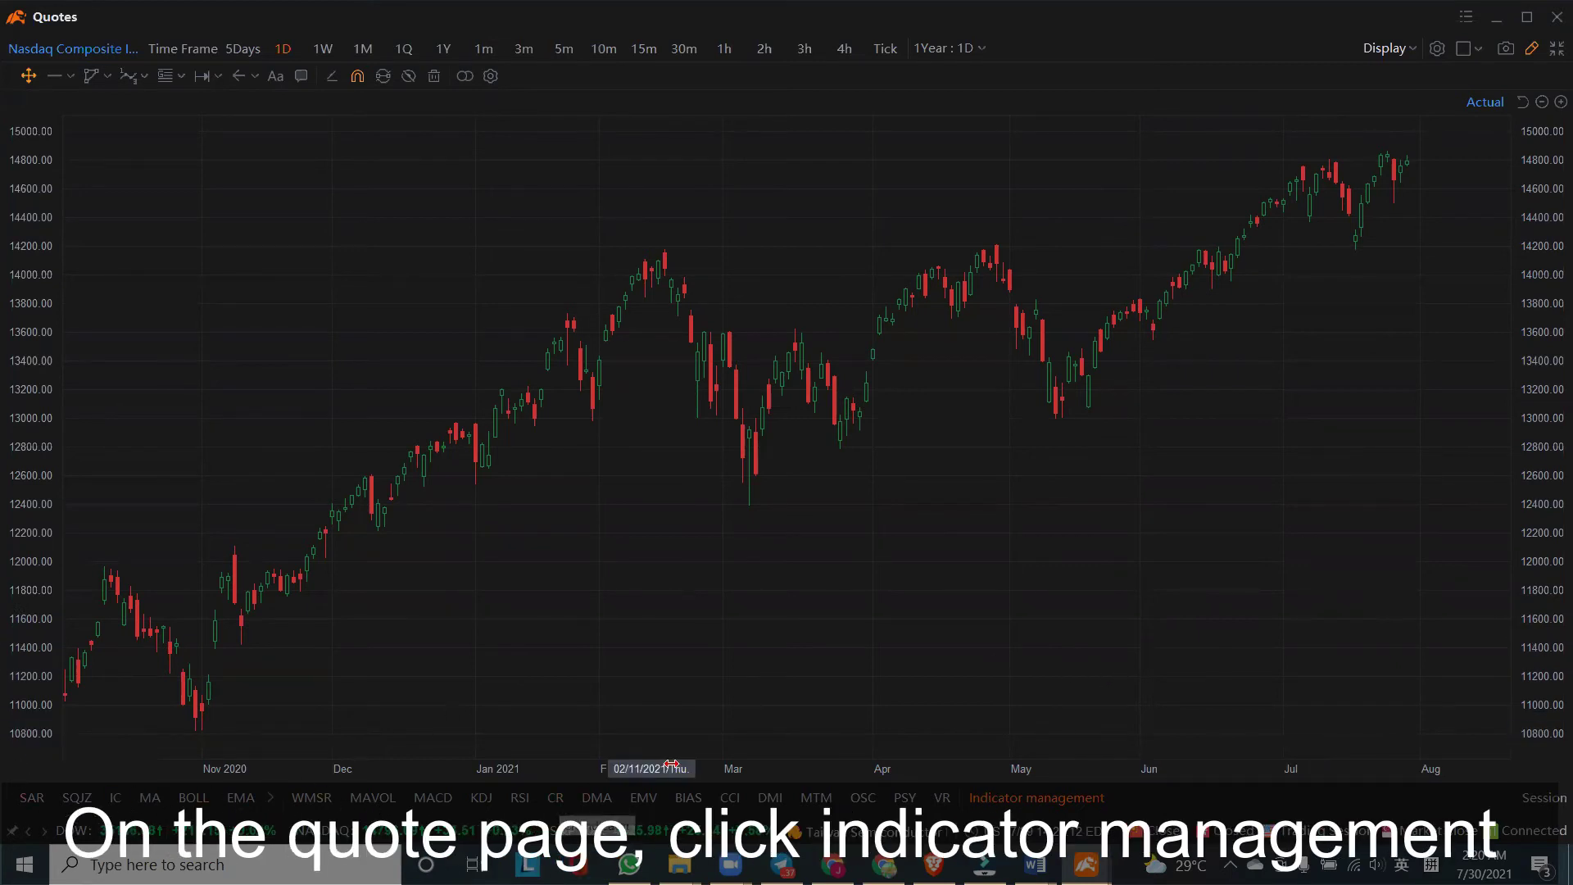
# - Open the Indicator management window from below the Nasdaq Composite chart
pyautogui.click(1050, 803)
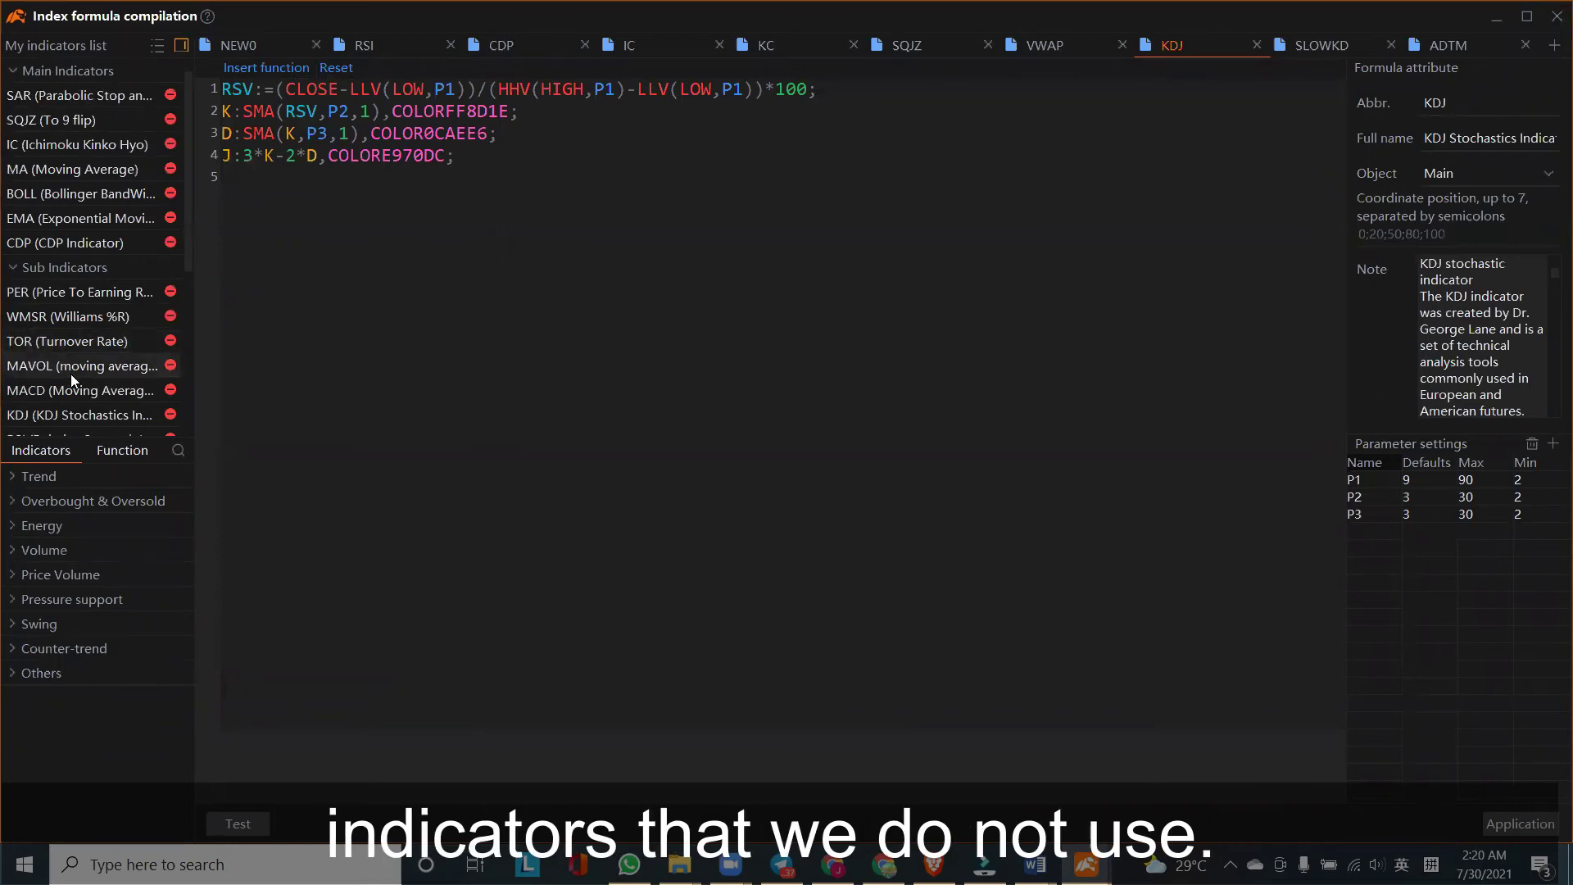
# - Remove SAR, SQJZ, IC, BOLL and CDP from the main indicators
pyautogui.click(170, 96)
pyautogui.click(170, 95)
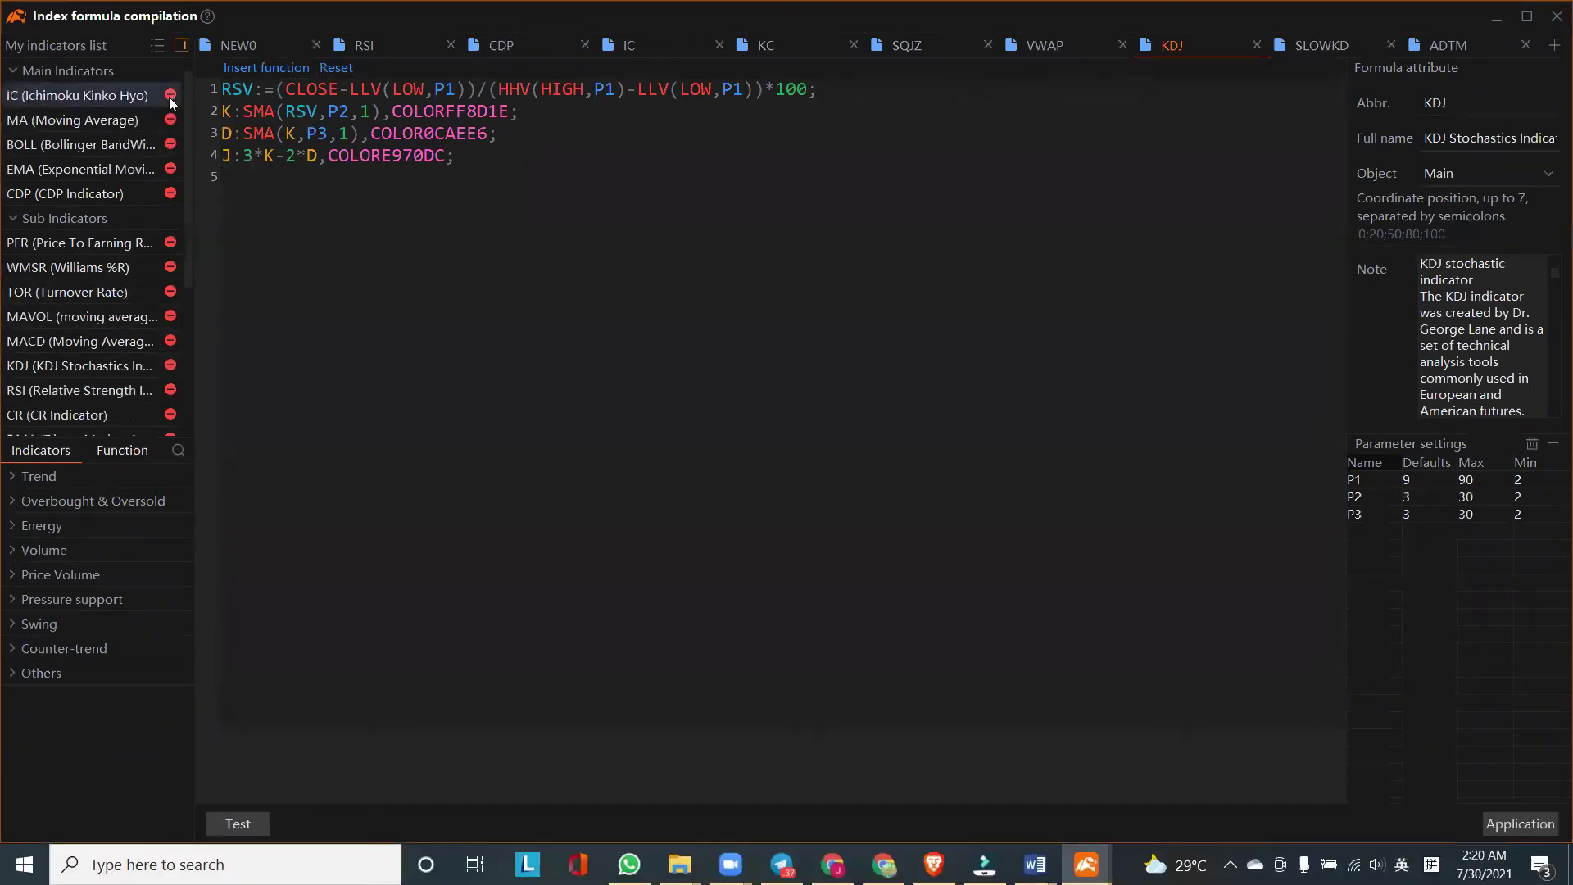
pyautogui.click(170, 95)
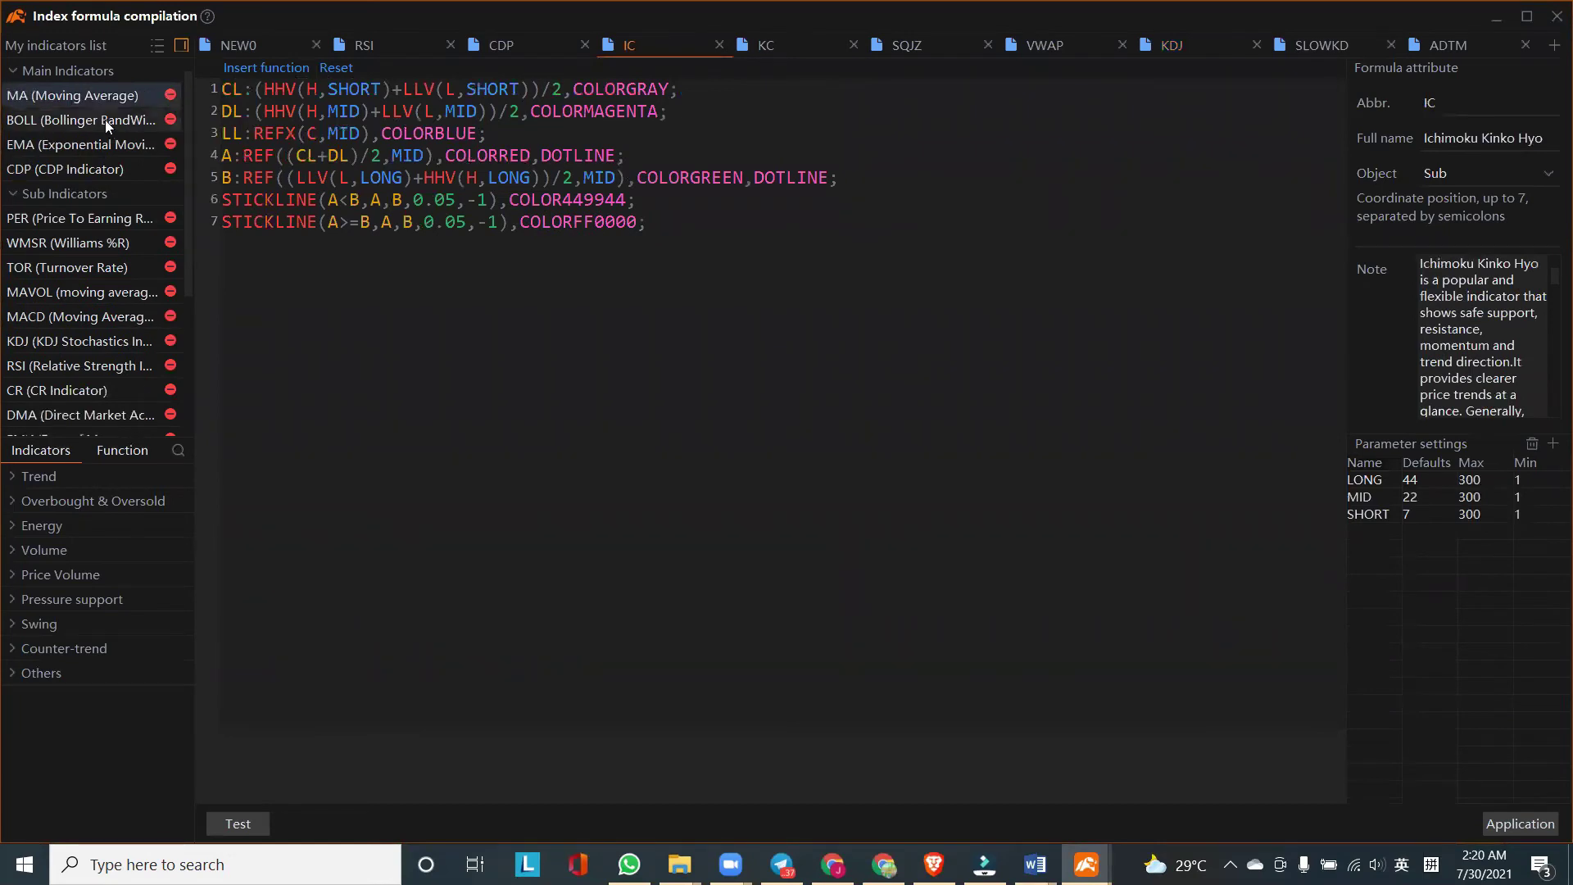
pyautogui.click(170, 120)
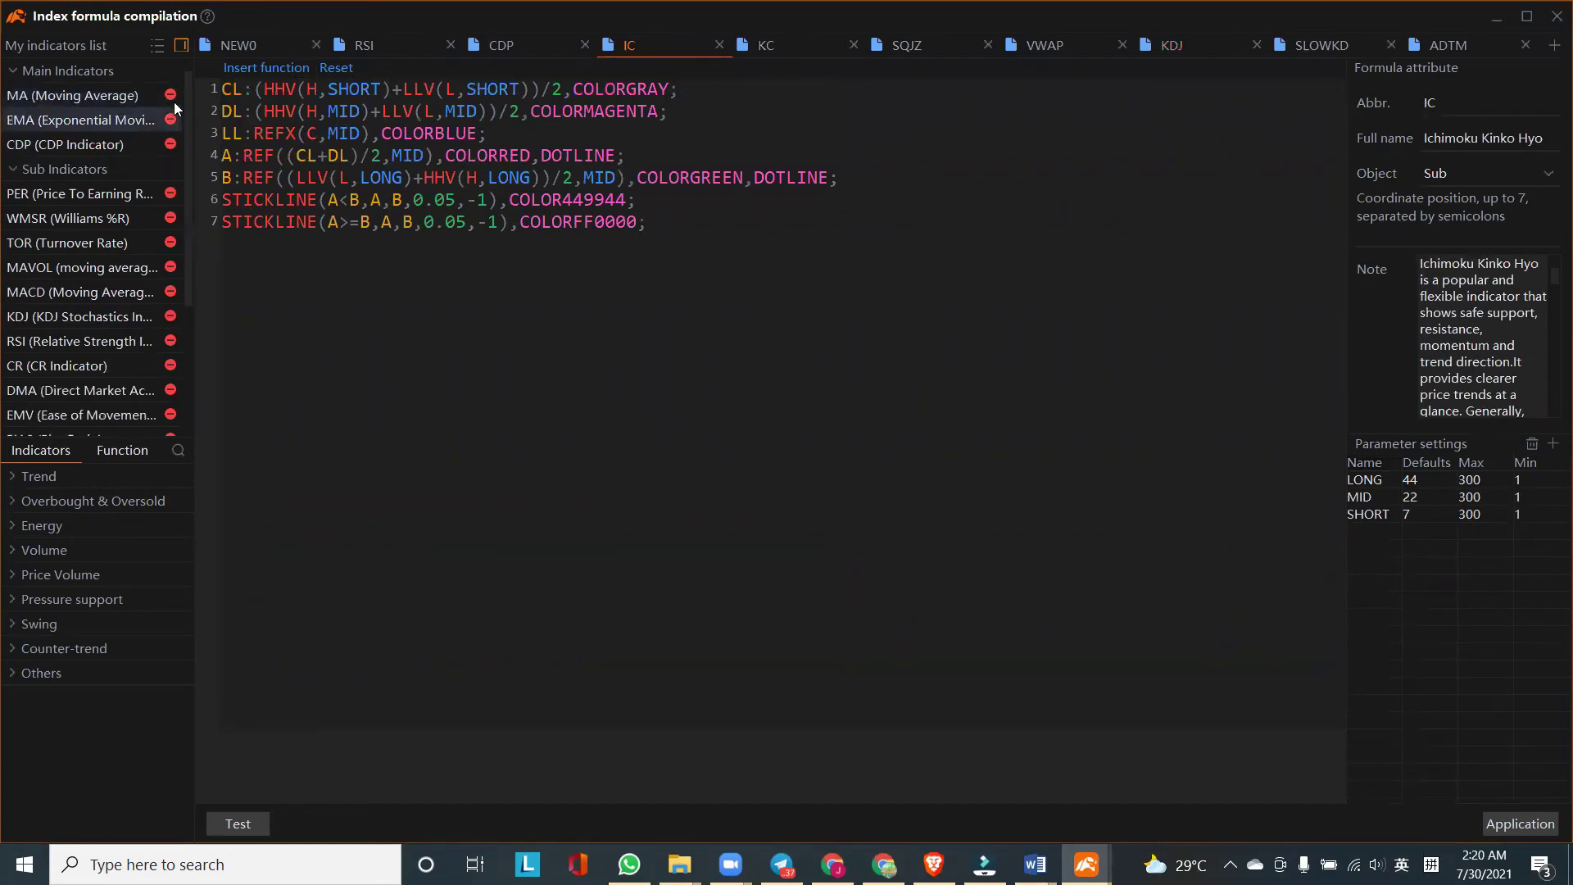
pyautogui.click(171, 144)
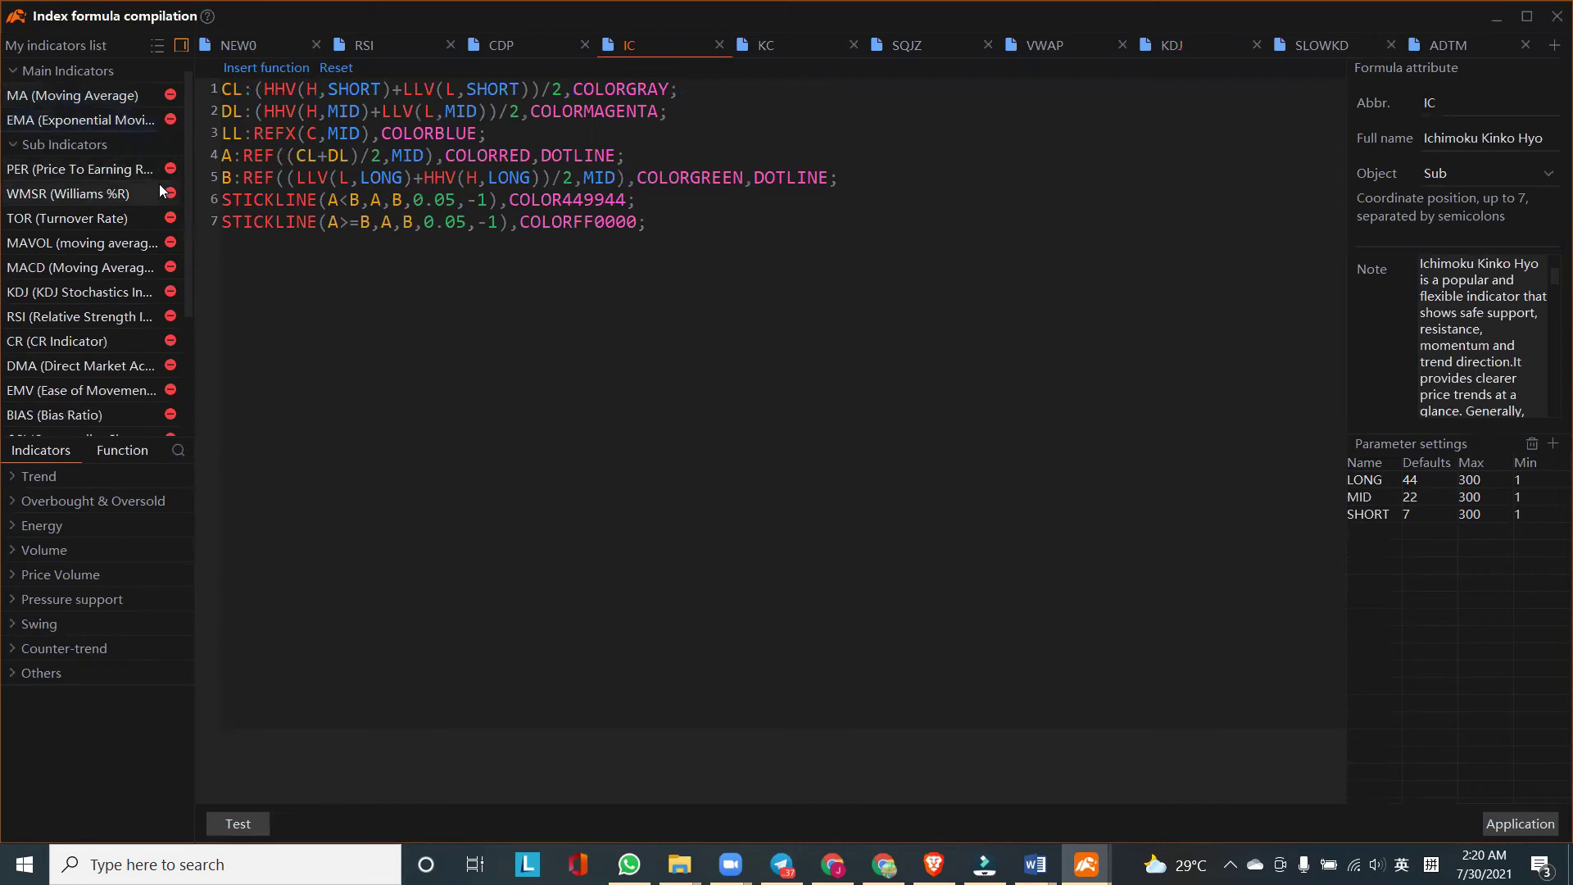
# - Remove PER, WMSR, TOR, MAVOL, MACD, CR, DMA and EMV from the sub indicators
pyautogui.click(171, 169)
pyautogui.click(172, 168)
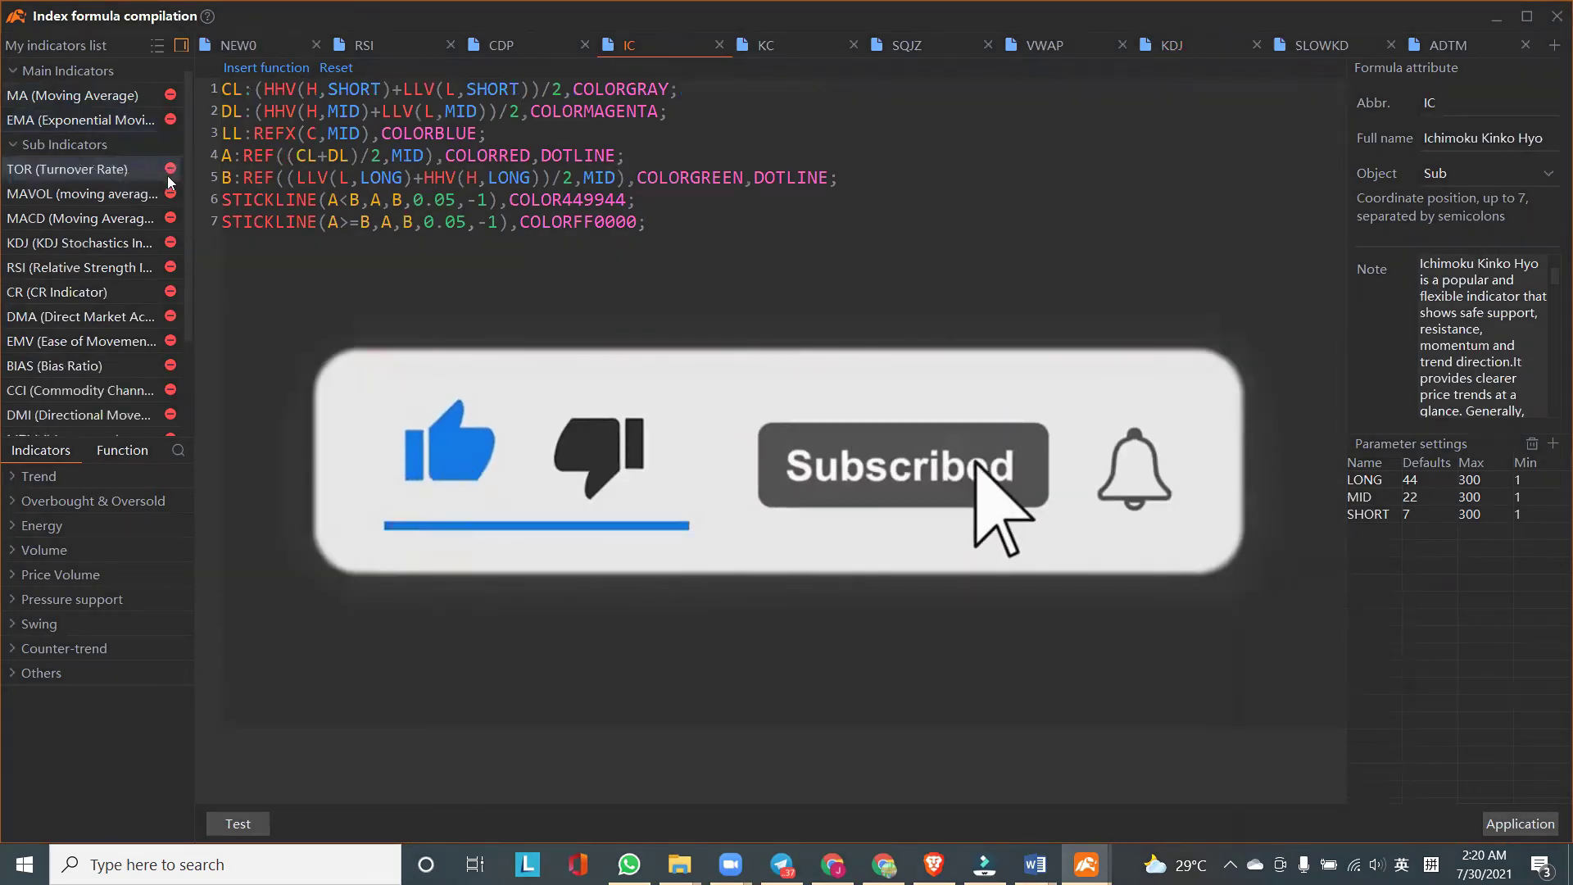
pyautogui.click(172, 169)
pyautogui.click(171, 169)
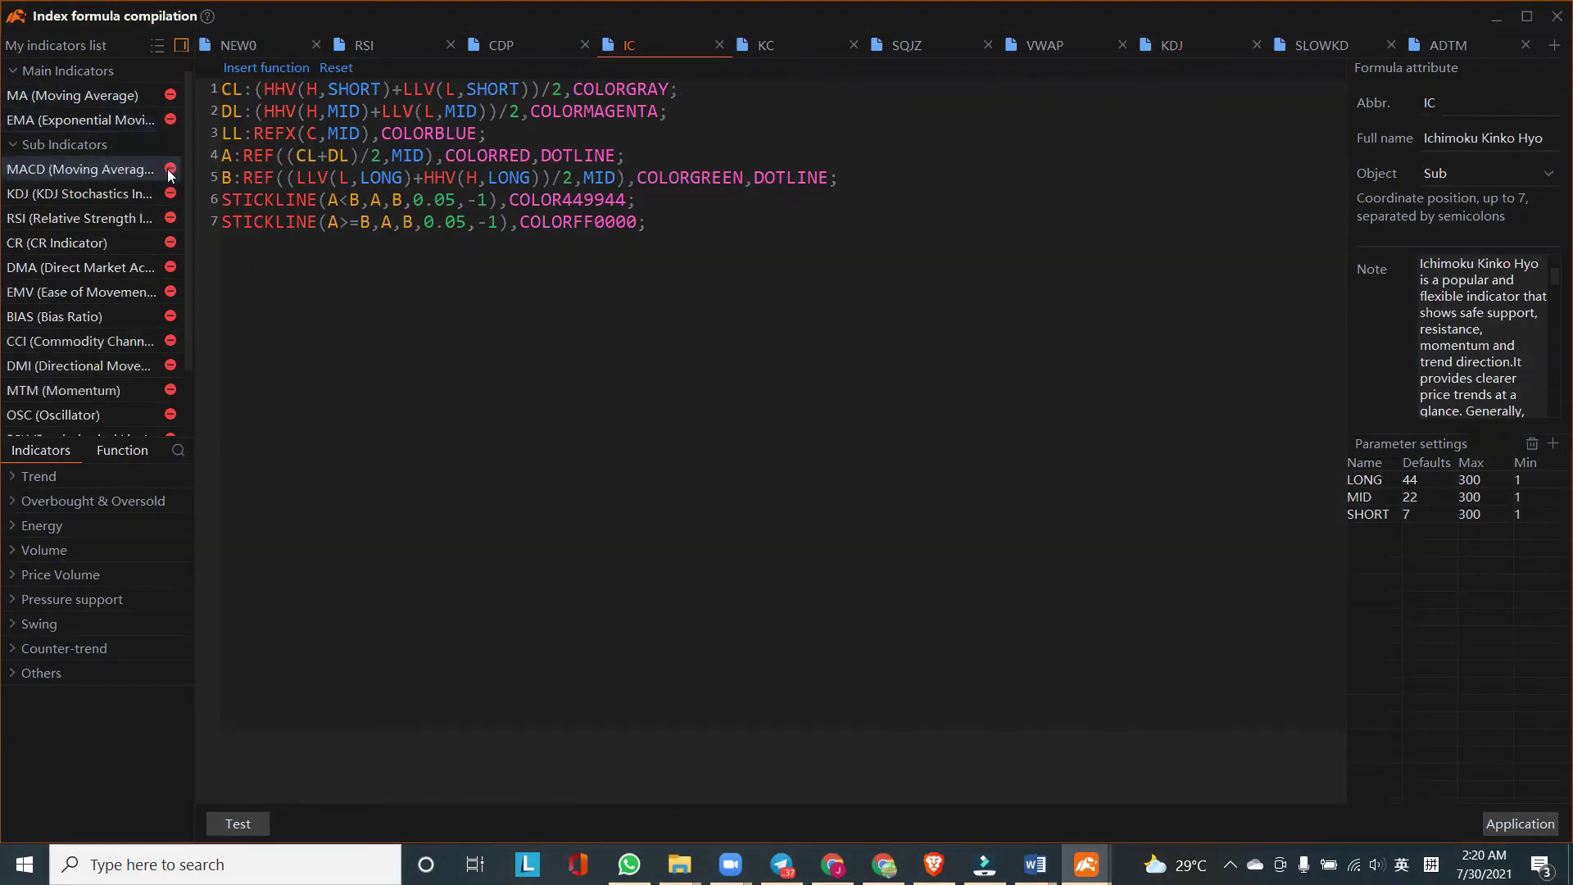
pyautogui.click(172, 169)
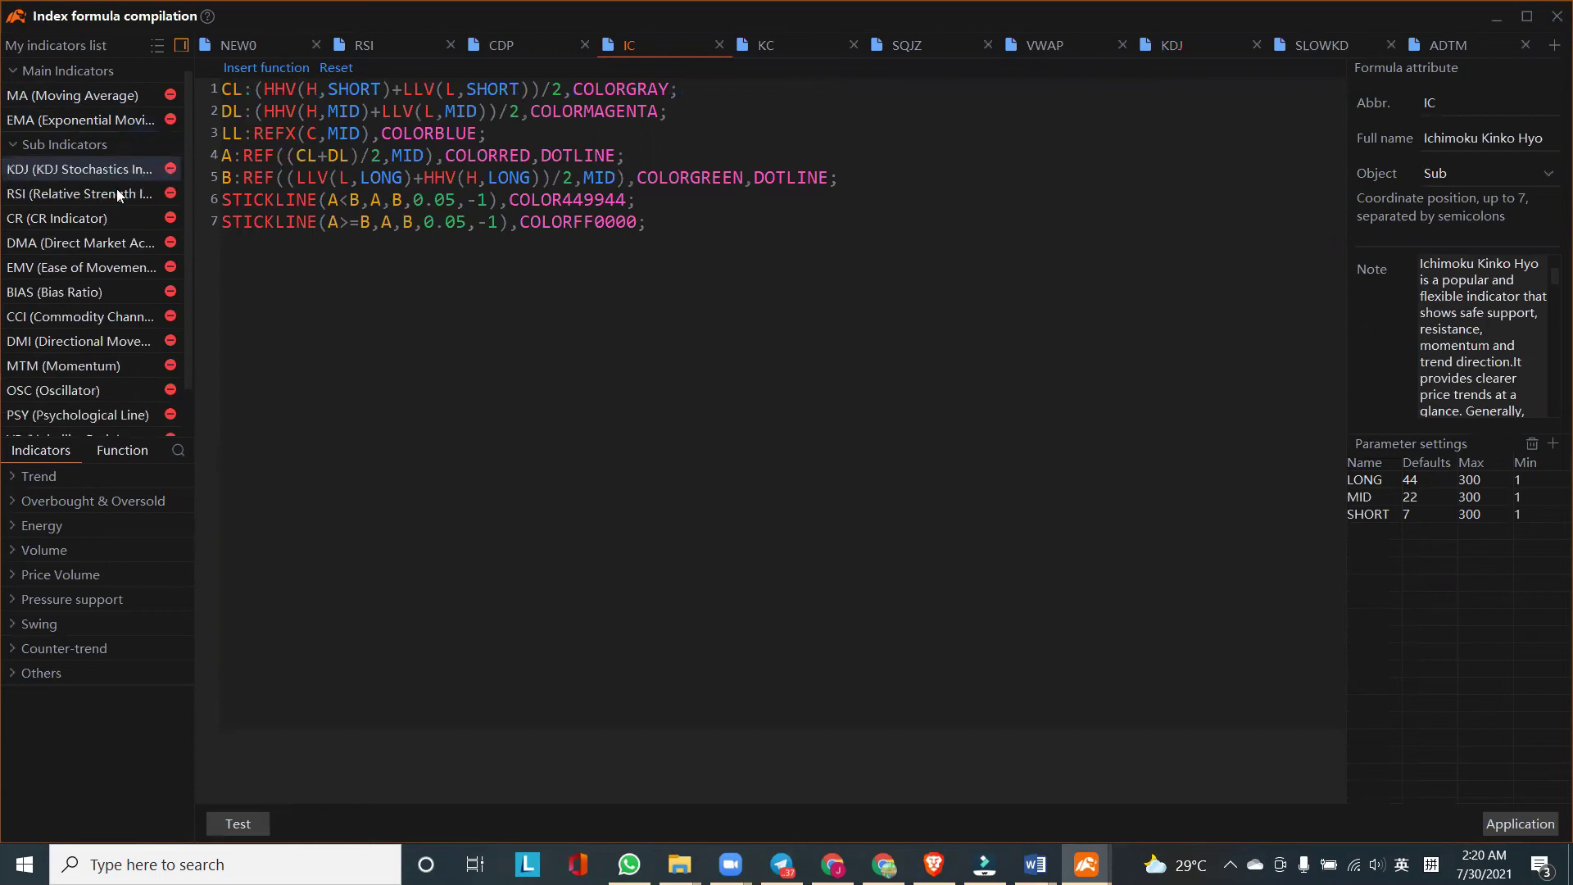
pyautogui.click(170, 218)
pyautogui.click(170, 219)
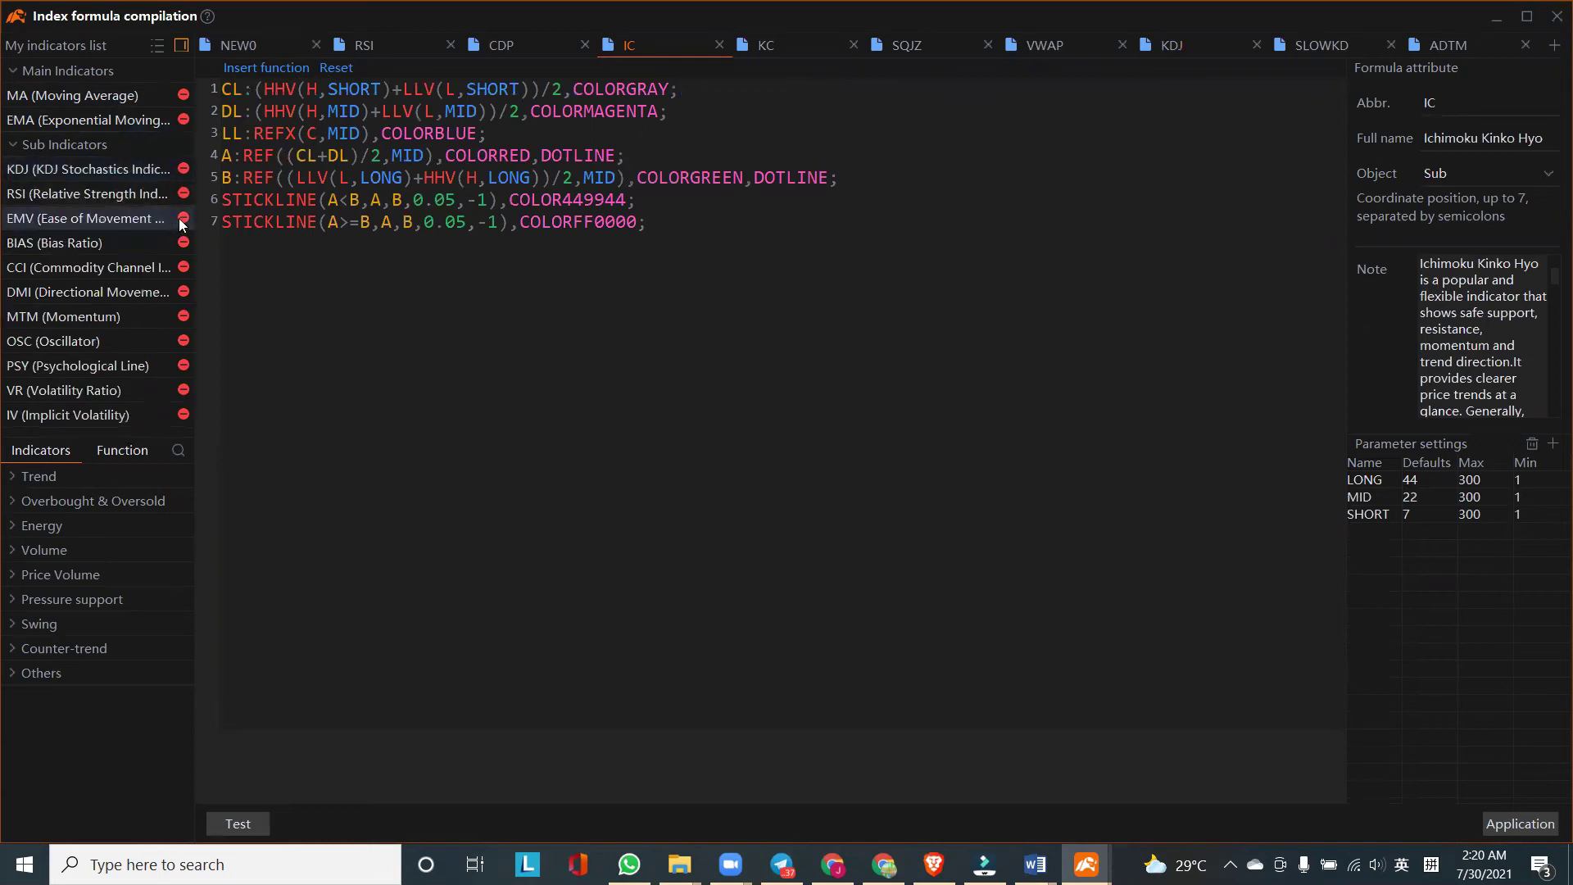
pyautogui.click(174, 218)
pyautogui.click(178, 218)
# - Remove BIAS, CCI, DMI, MTM, OSC, PSY, VR and IV, leaving only KDJ and RSI as sub indicators
pyautogui.click(182, 219)
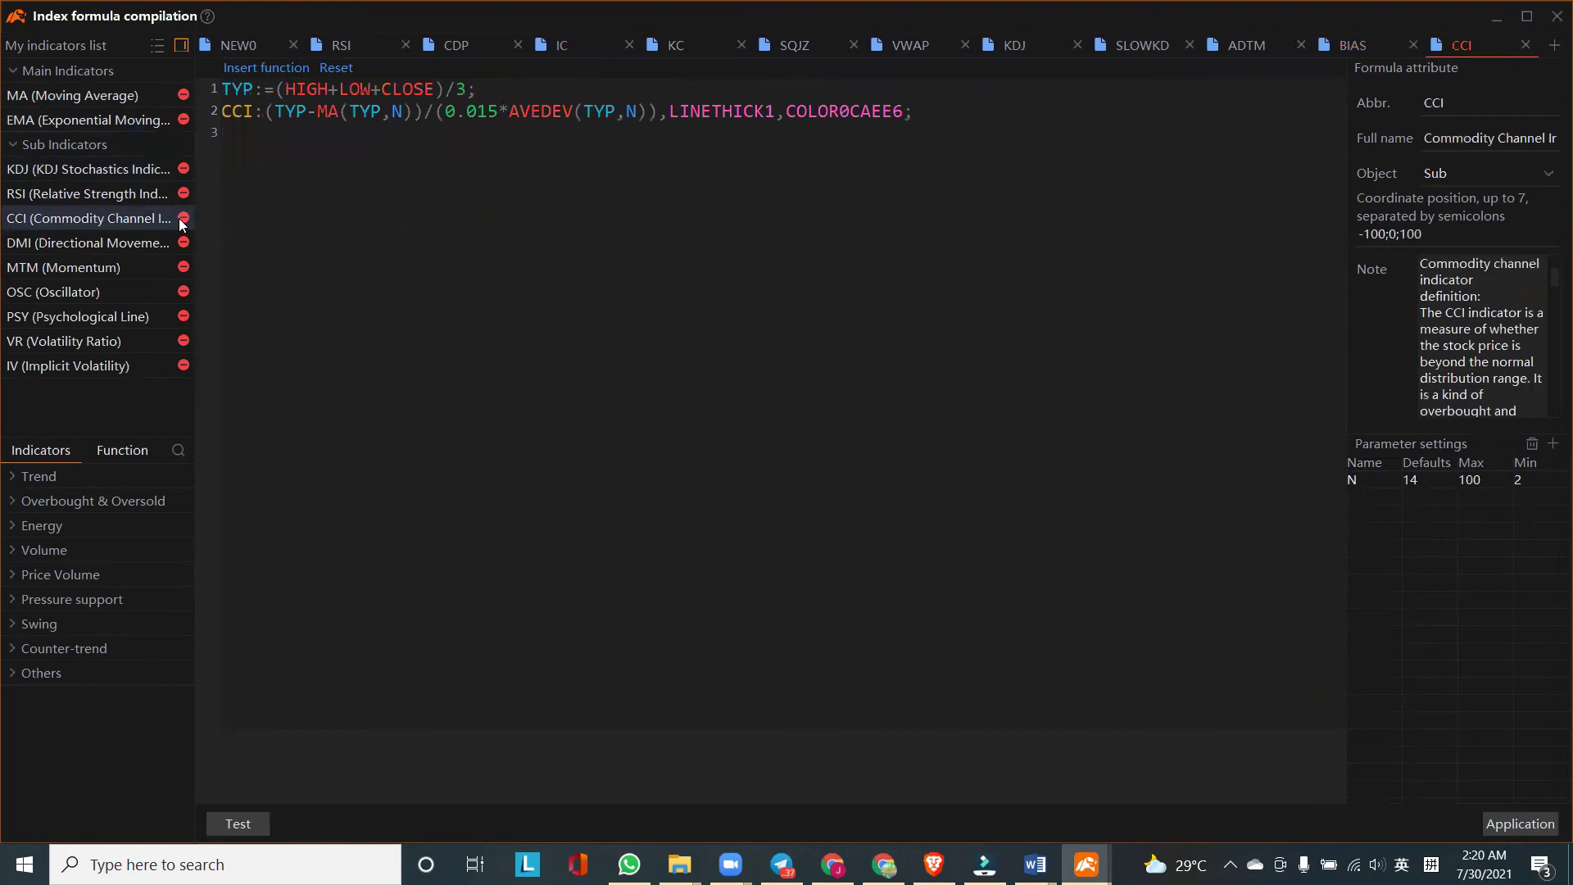
pyautogui.click(181, 218)
pyautogui.click(183, 218)
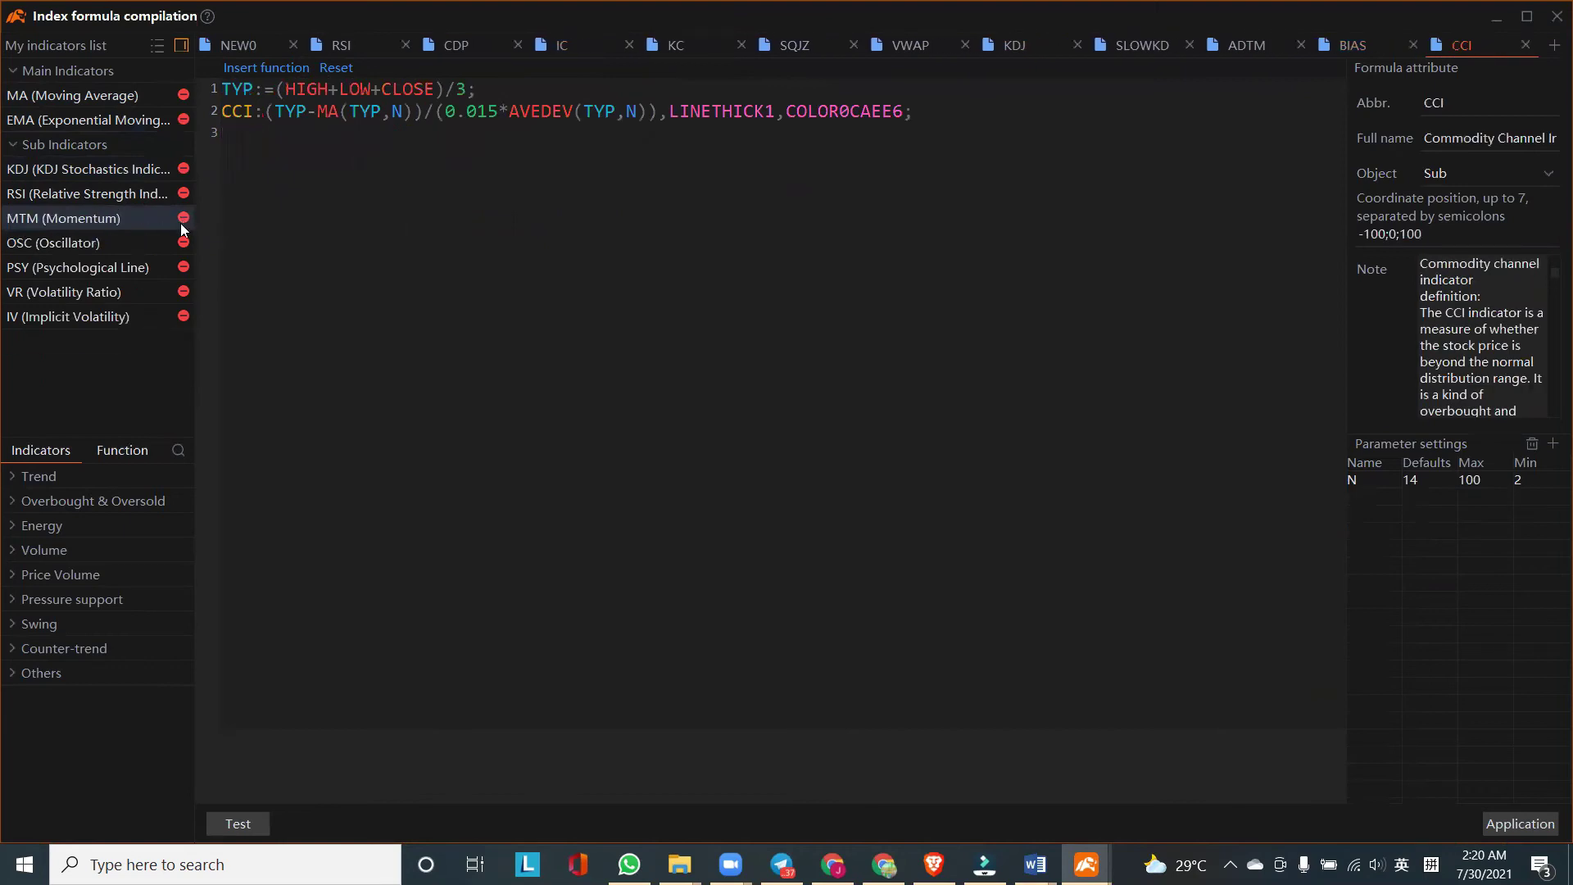
pyautogui.click(183, 218)
pyautogui.click(183, 217)
pyautogui.click(183, 218)
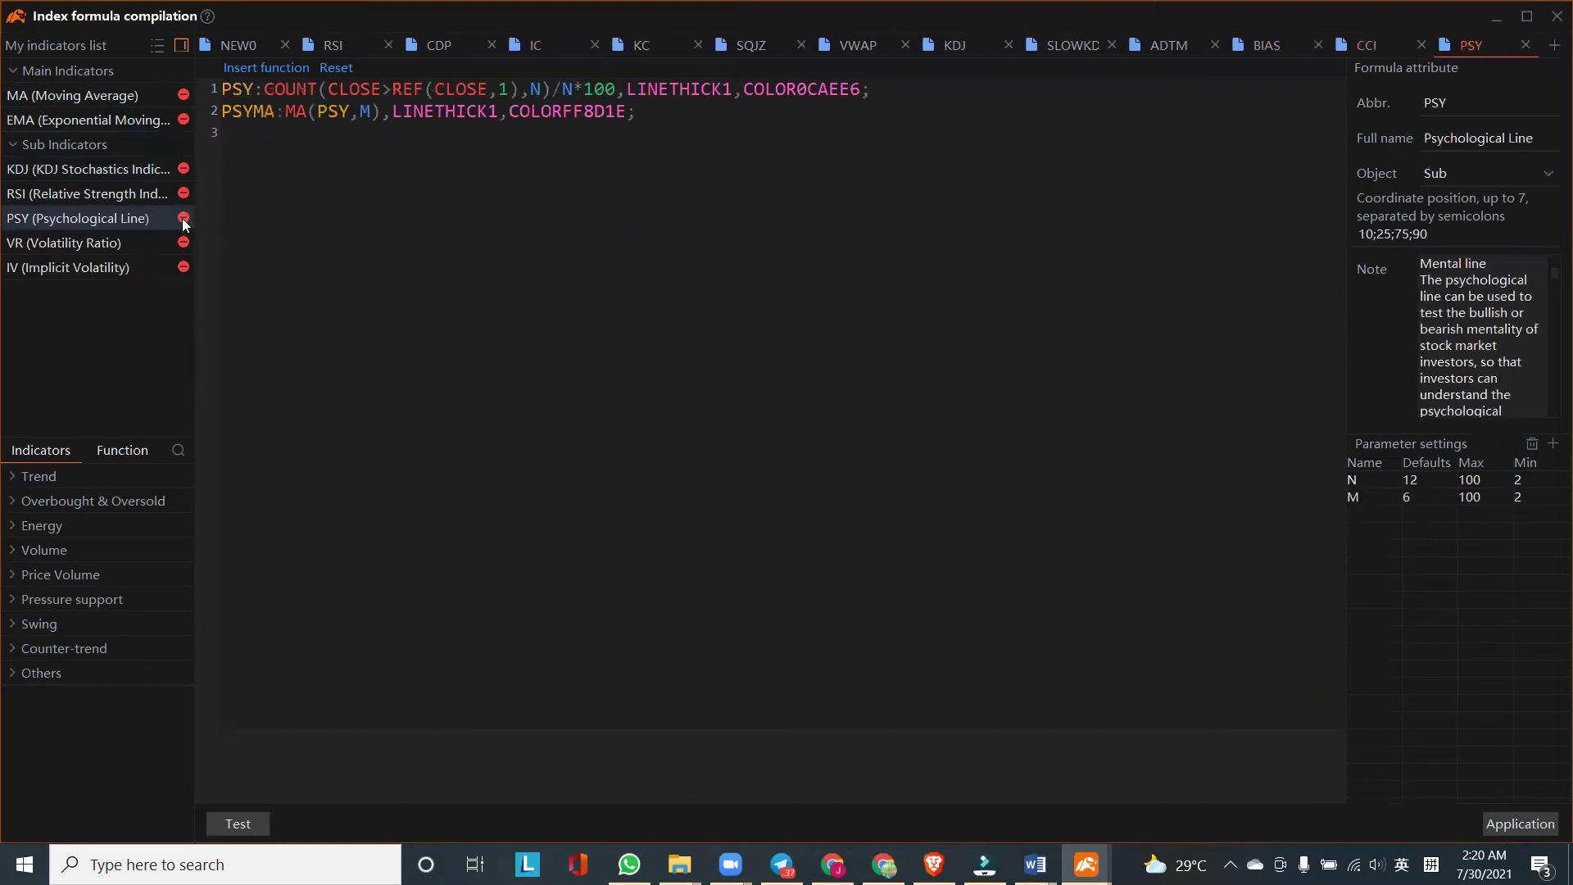
pyautogui.click(182, 217)
pyautogui.click(182, 218)
pyautogui.click(183, 219)
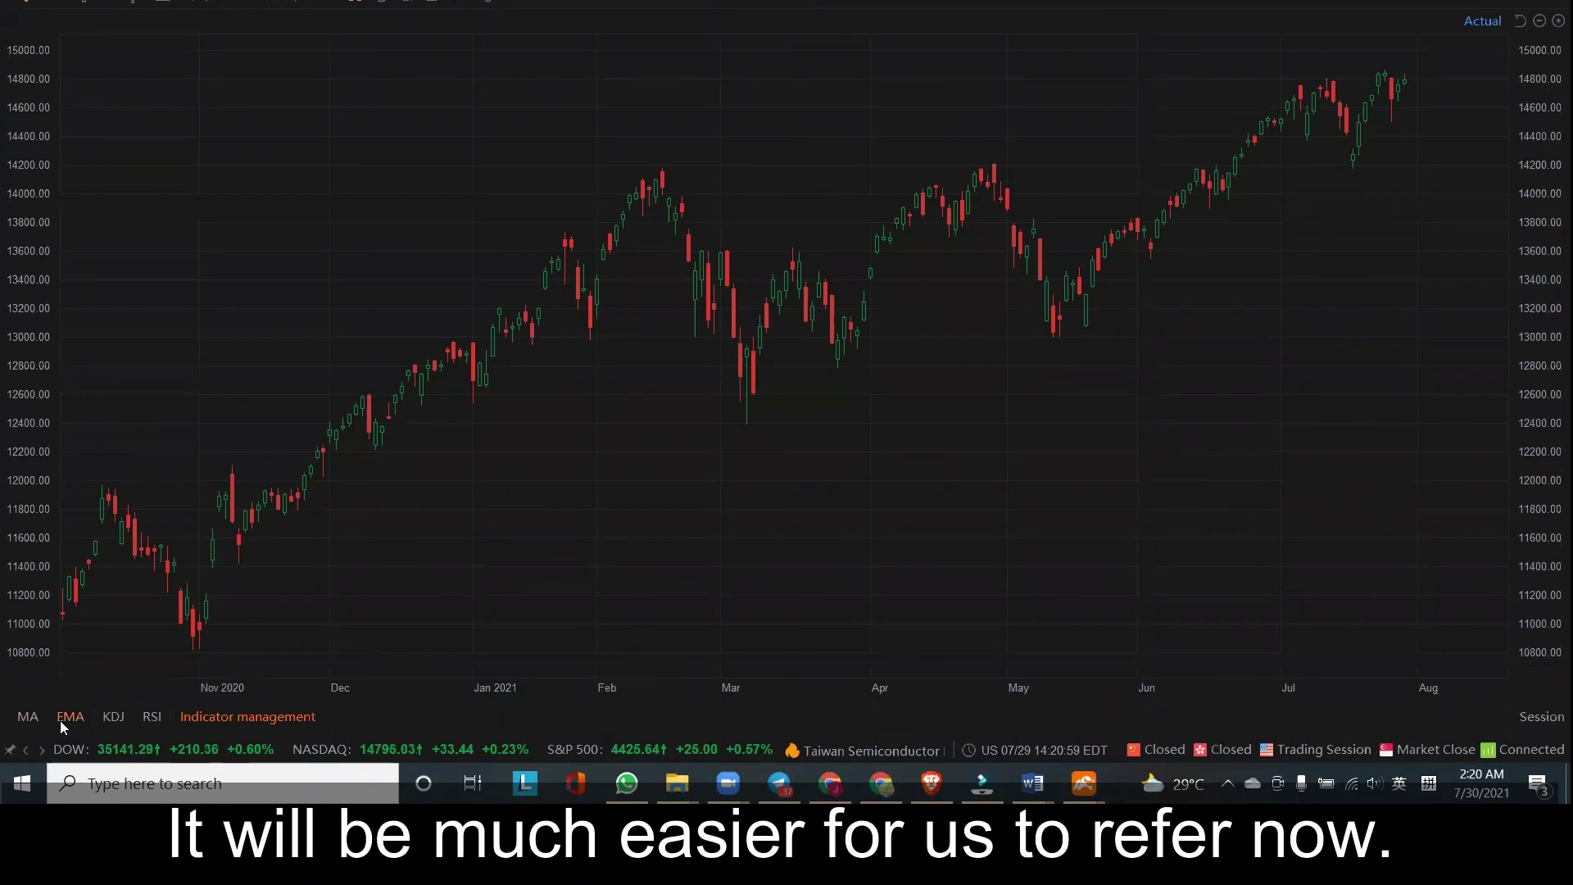
# - Plot EMA20 over the candles with KDJ and RSI panels below, then reopen Indicator management
pyautogui.click(63, 718)
pyautogui.click(101, 719)
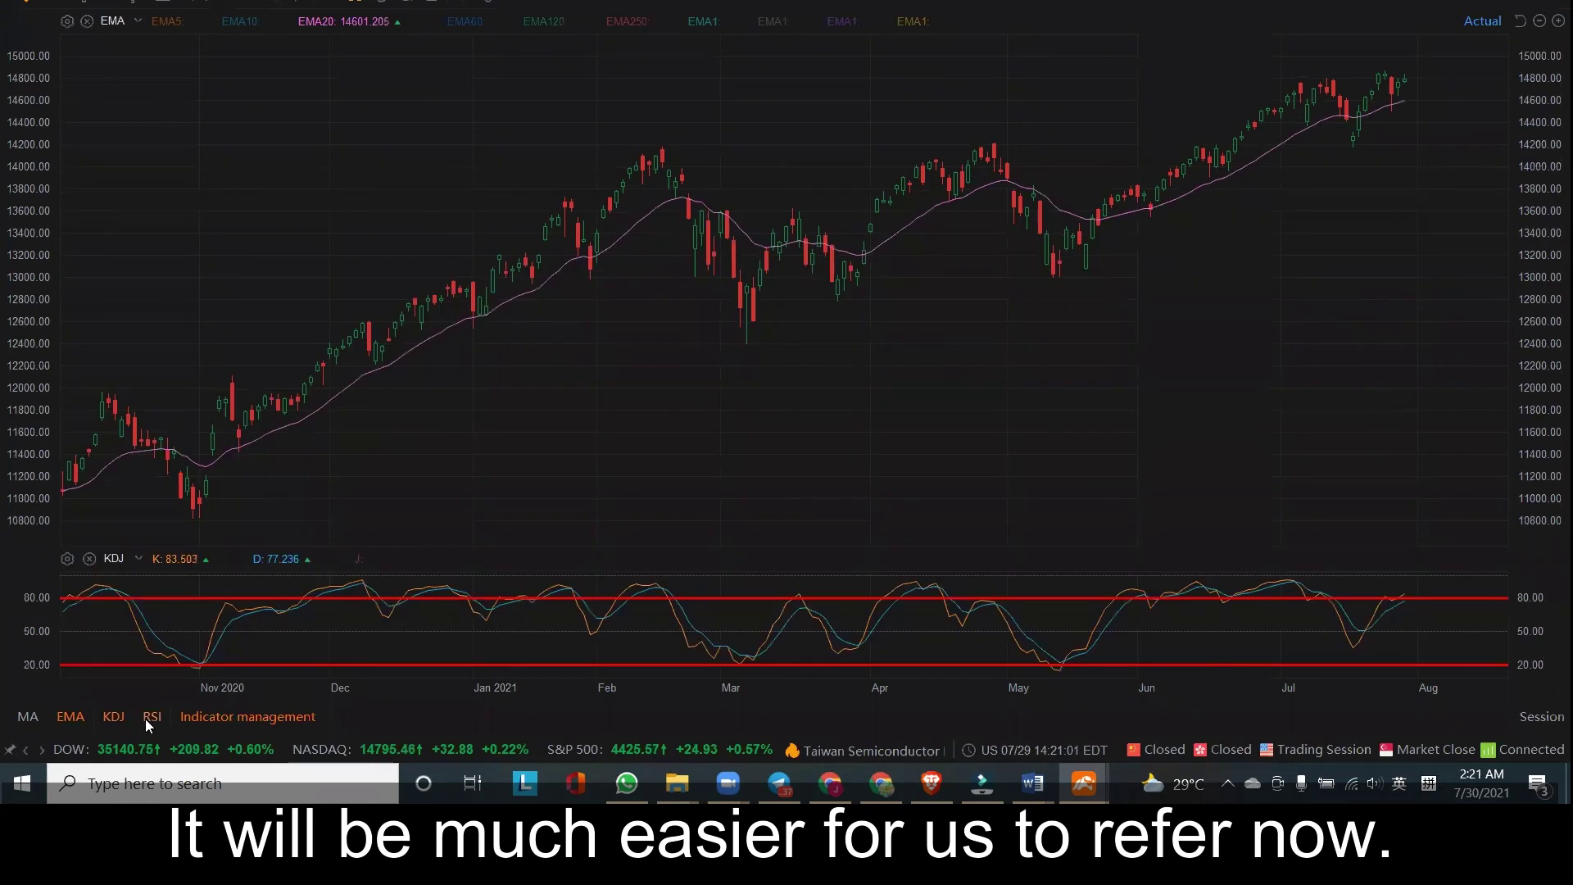
pyautogui.click(149, 717)
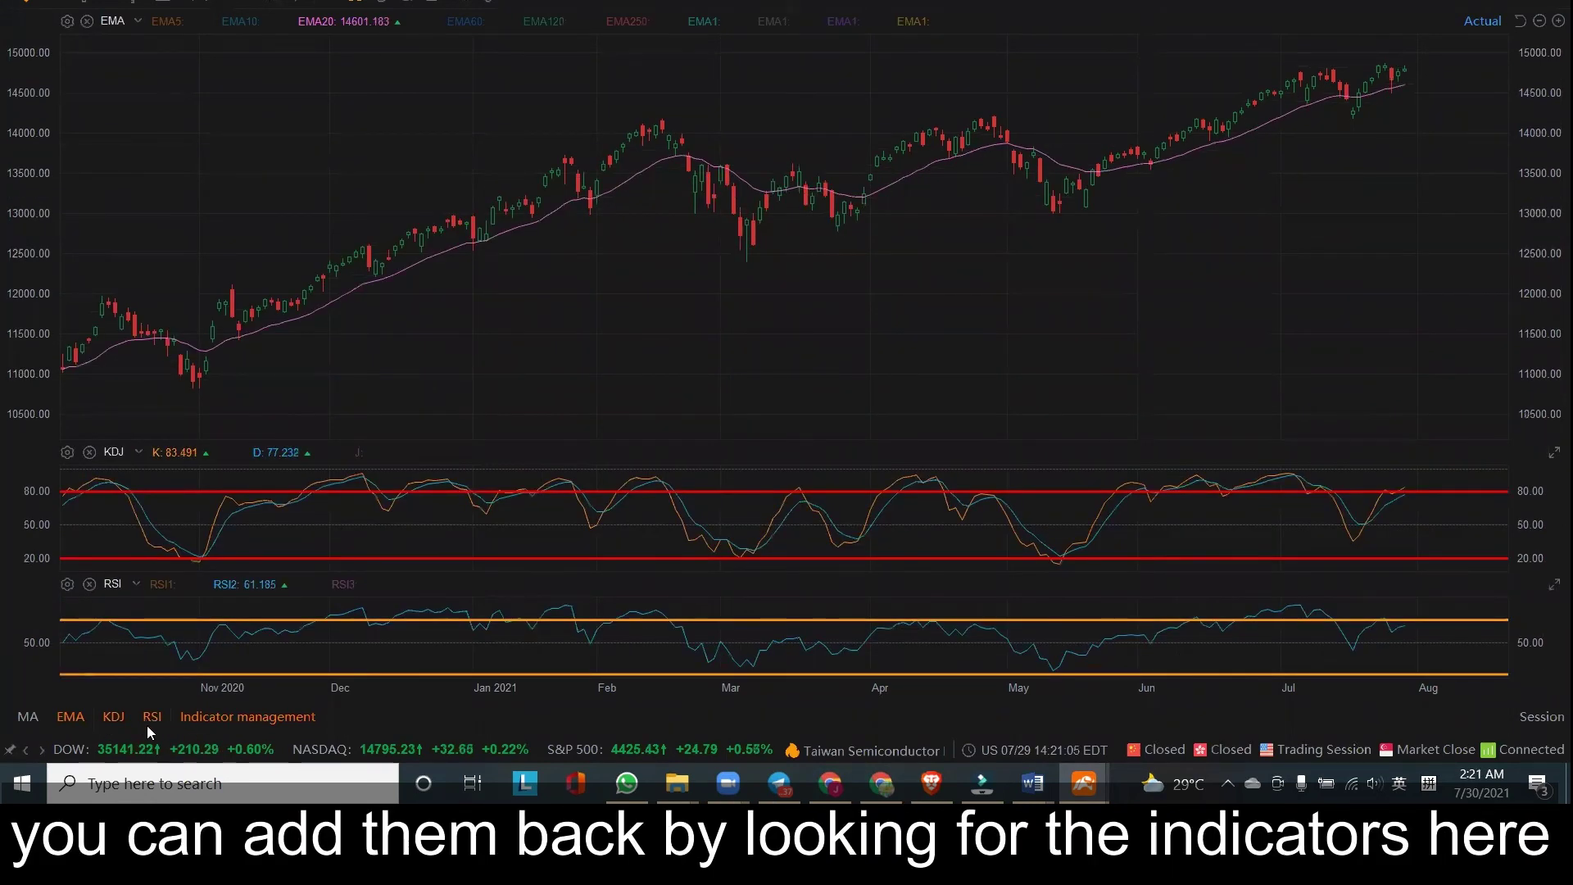
pyautogui.click(210, 718)
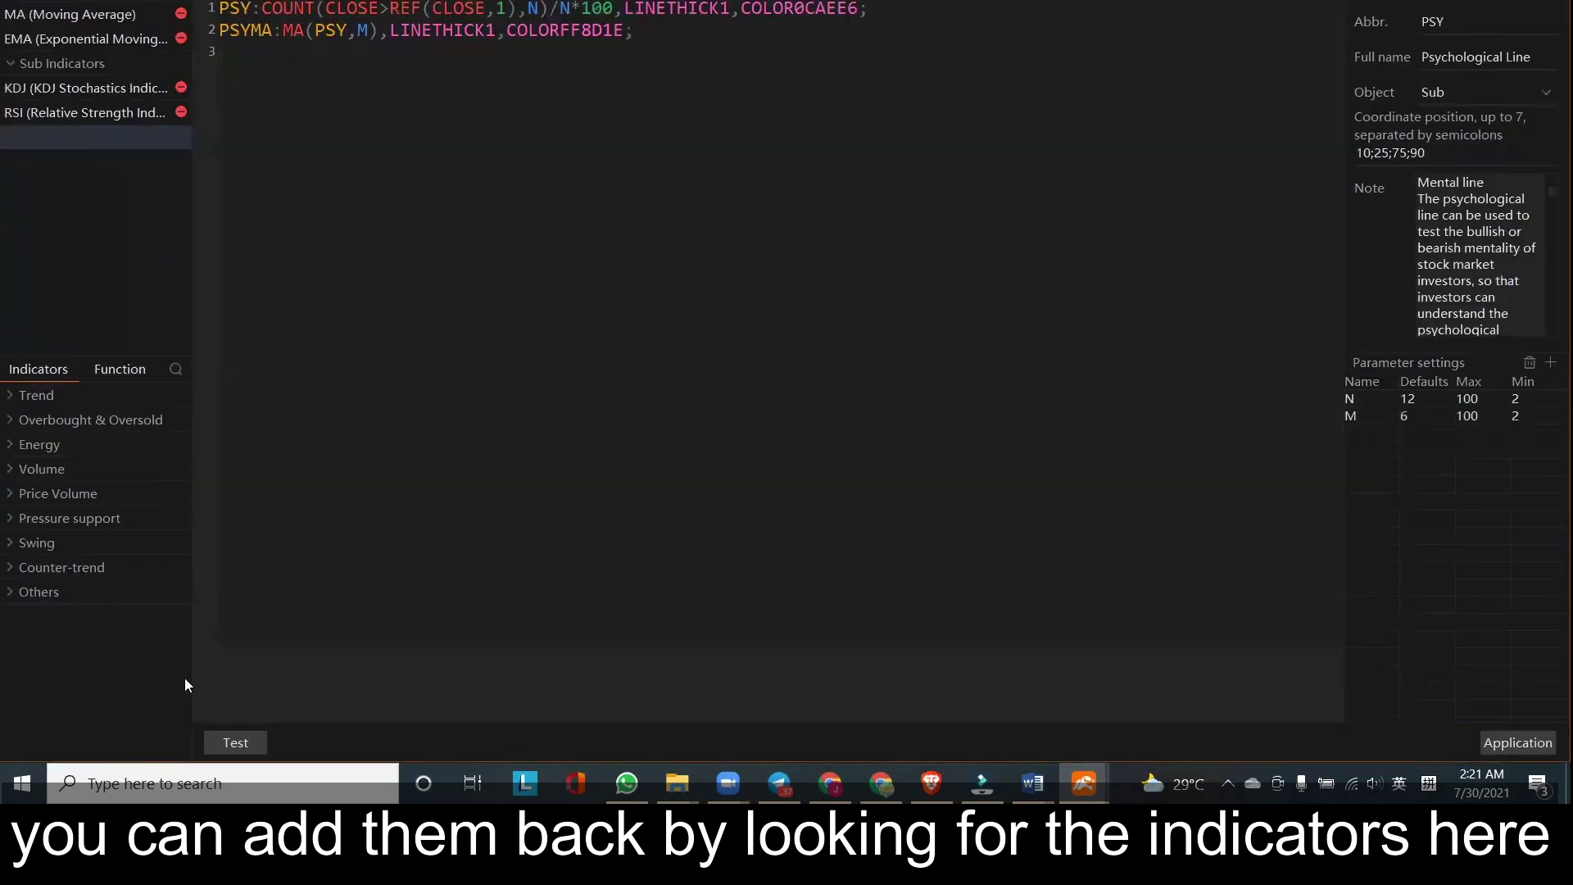
# - Add BOLL back to the main indicators, then collapse Trend and expand Overbought & Oversold
pyautogui.click(11, 426)
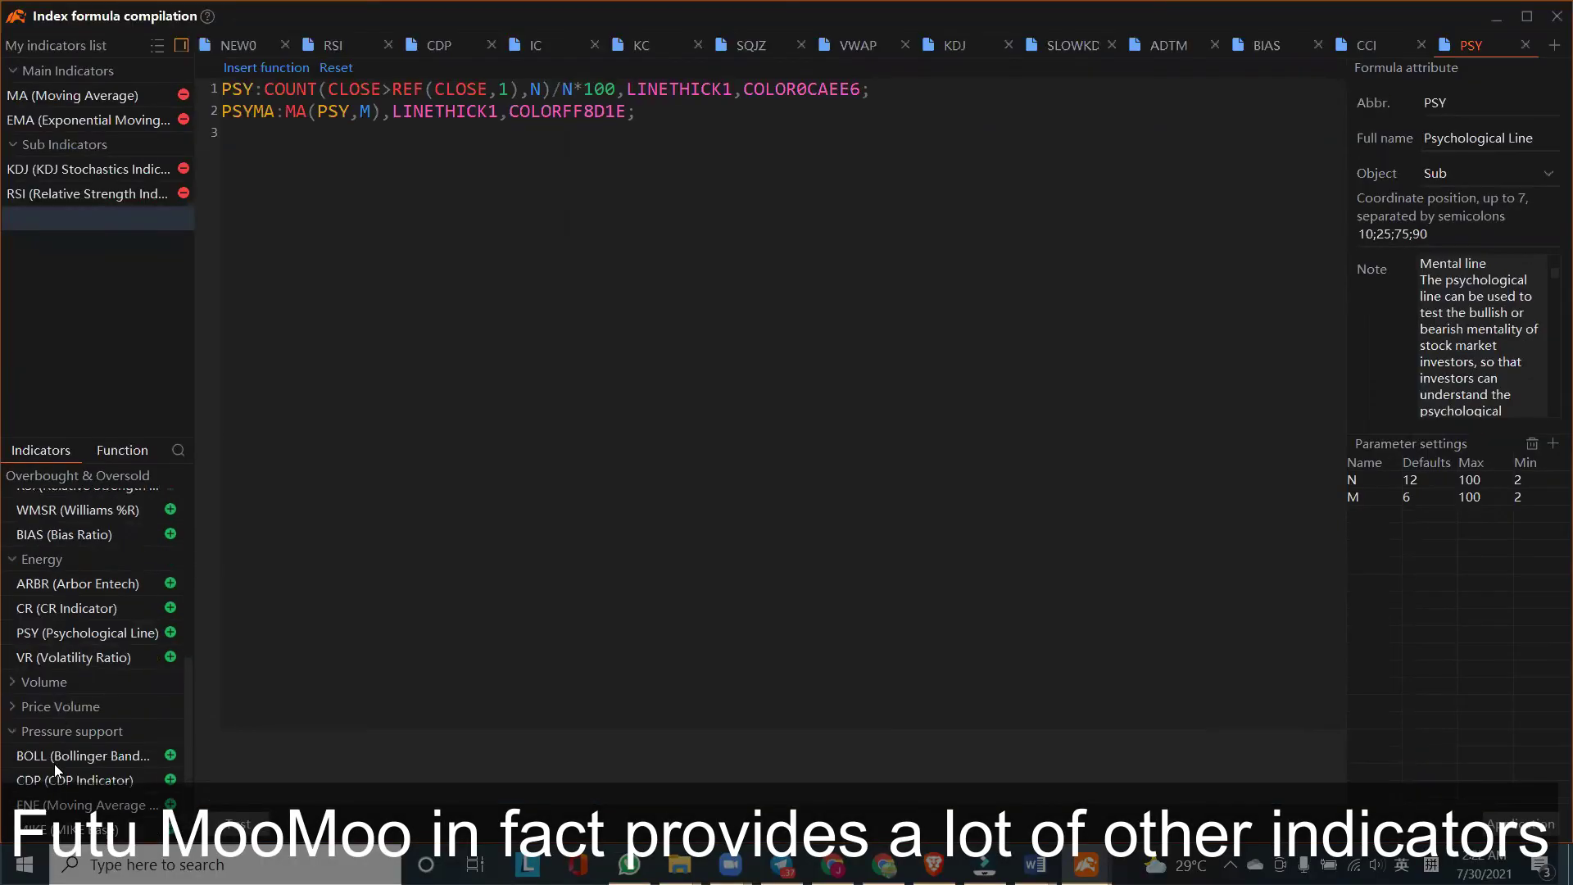
pyautogui.click(170, 754)
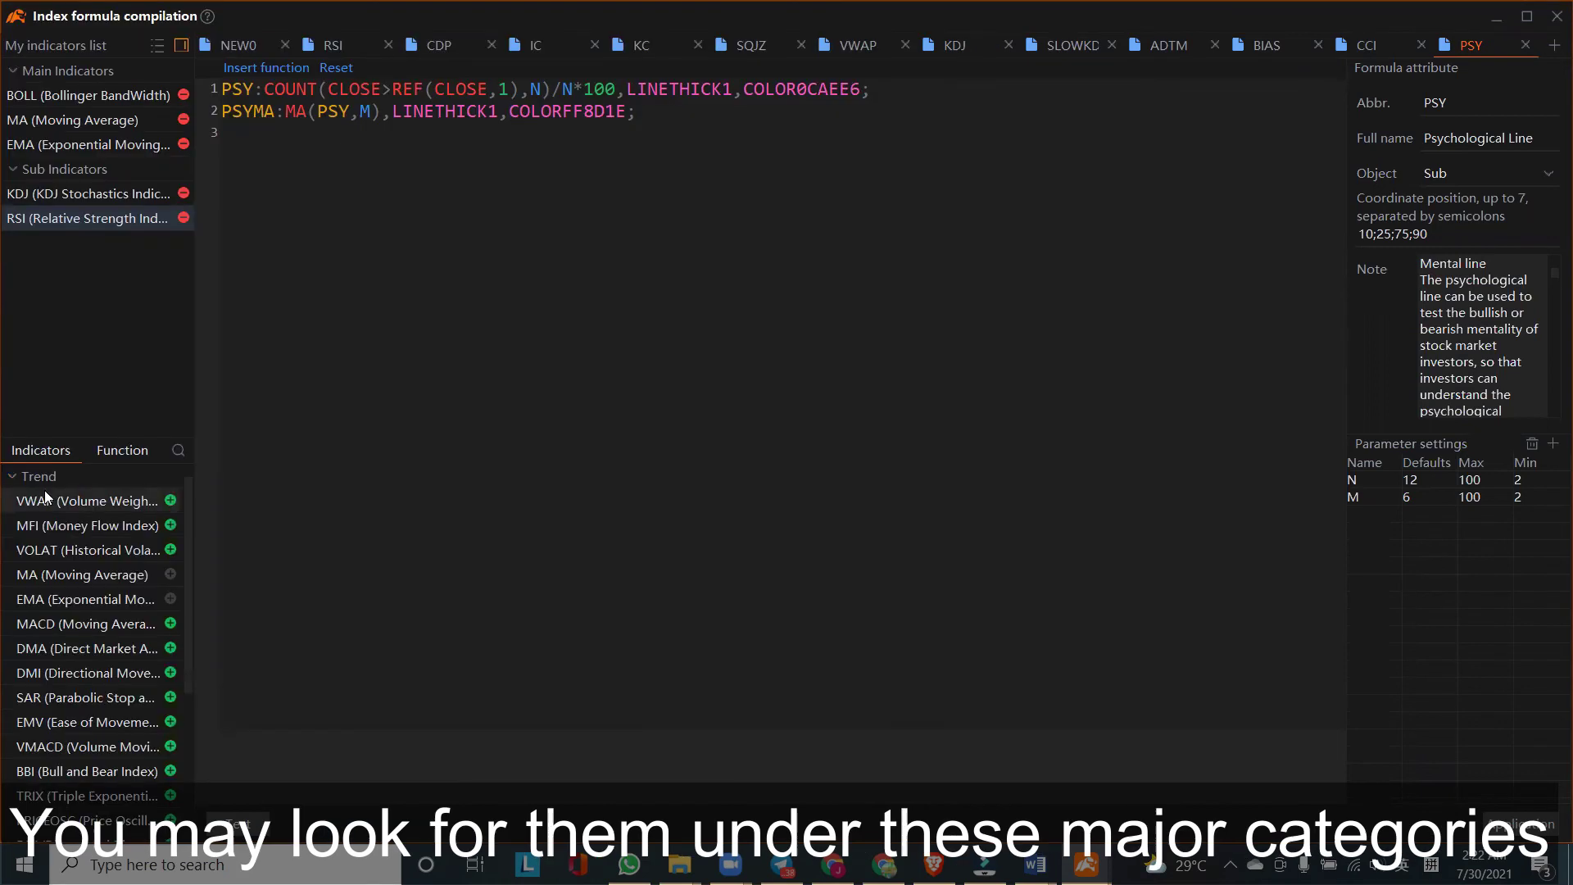
pyautogui.scroll(-1, 16, 528)
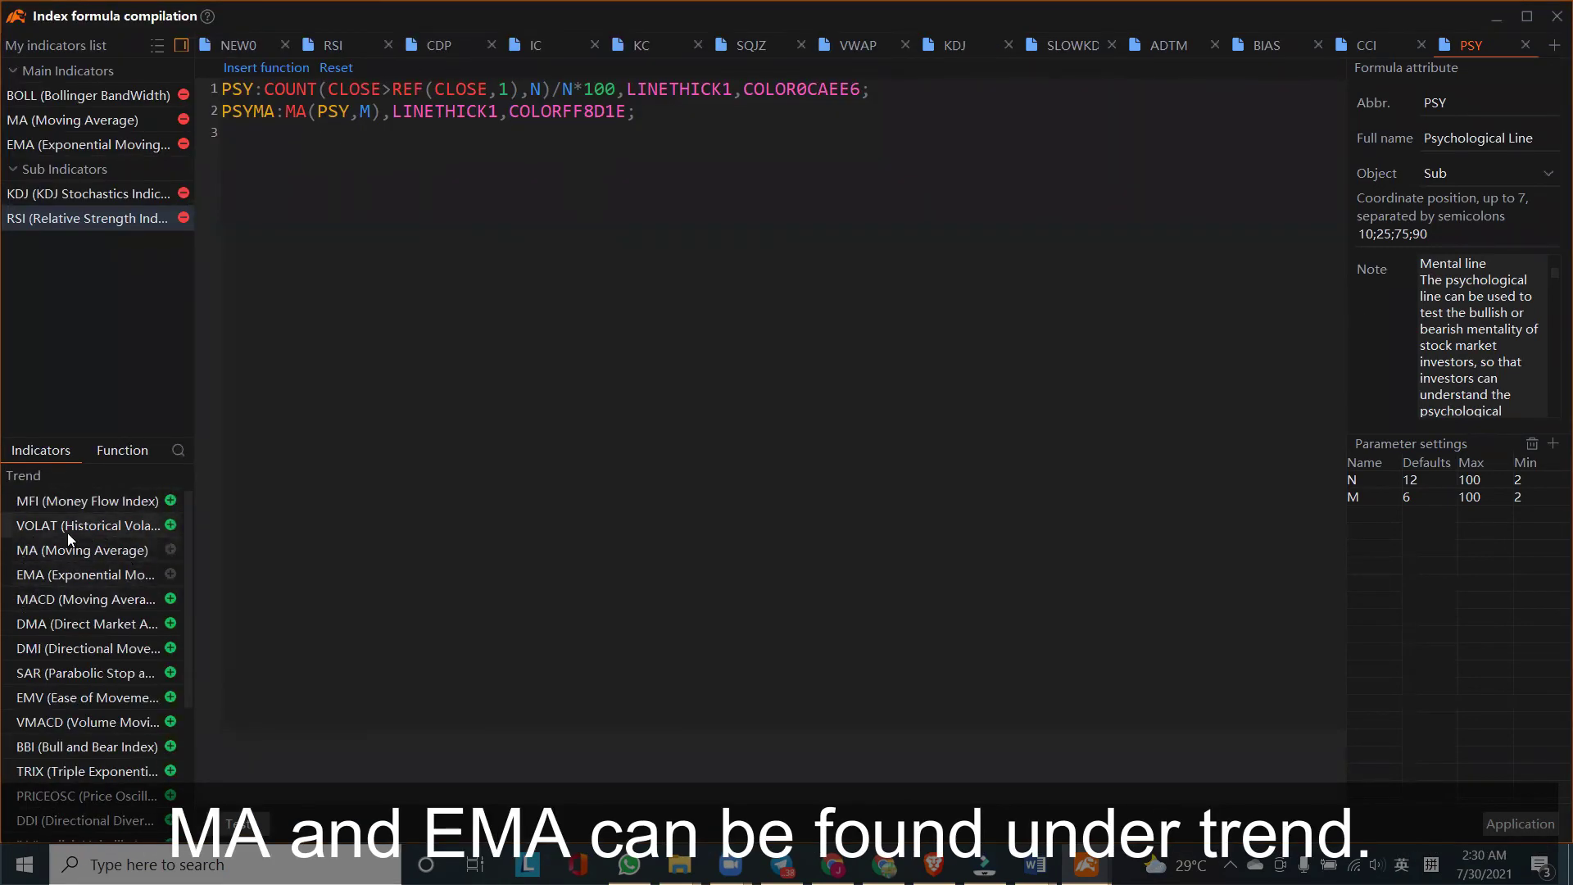
pyautogui.click(37, 475)
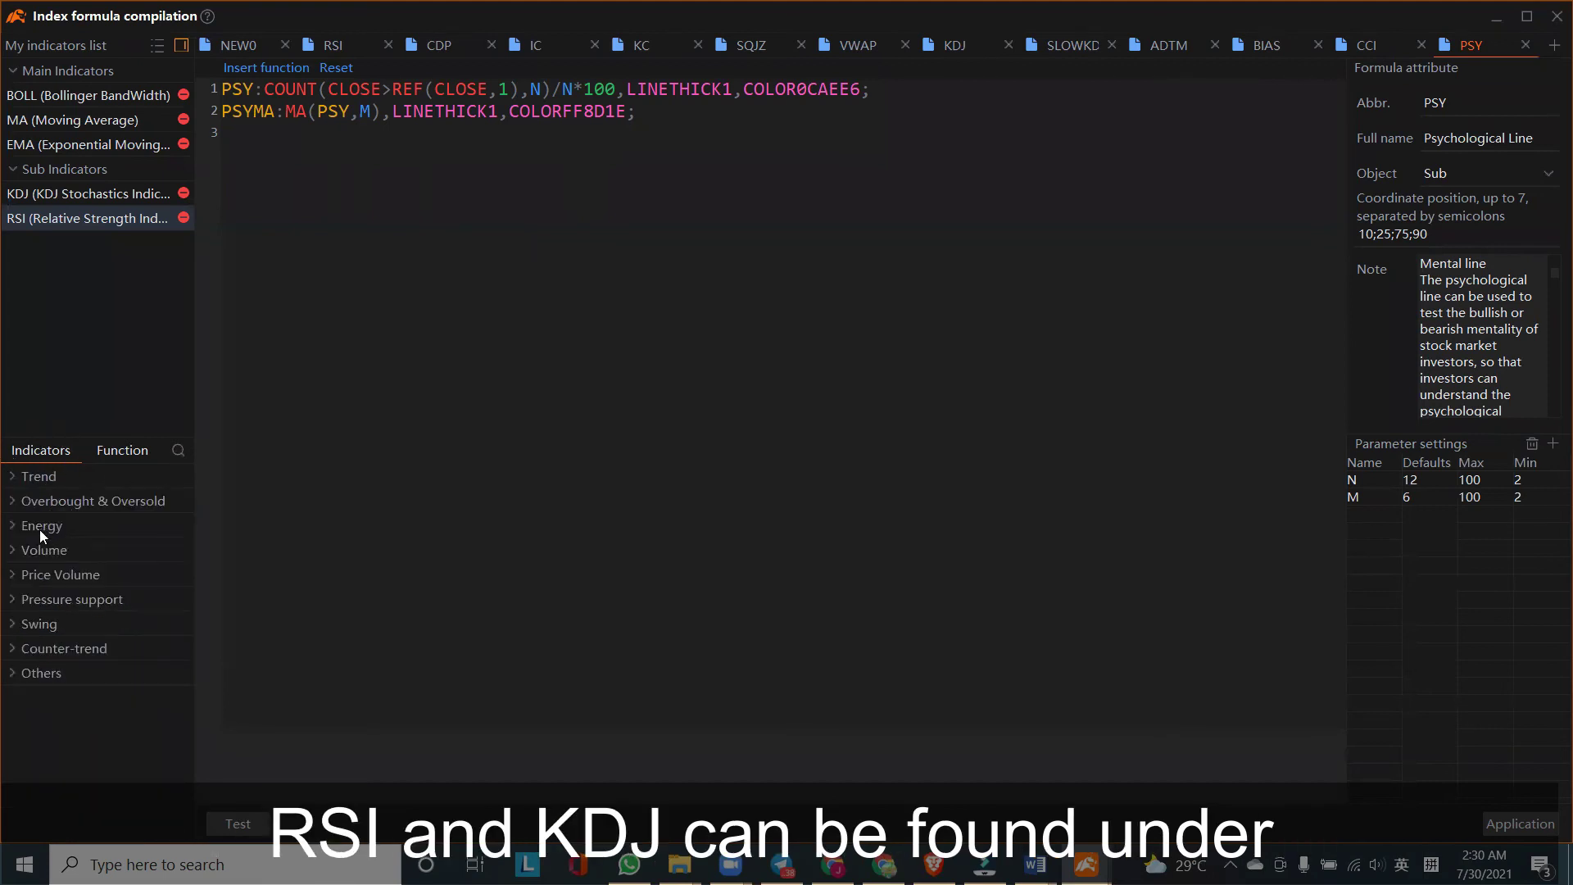
pyautogui.click(58, 503)
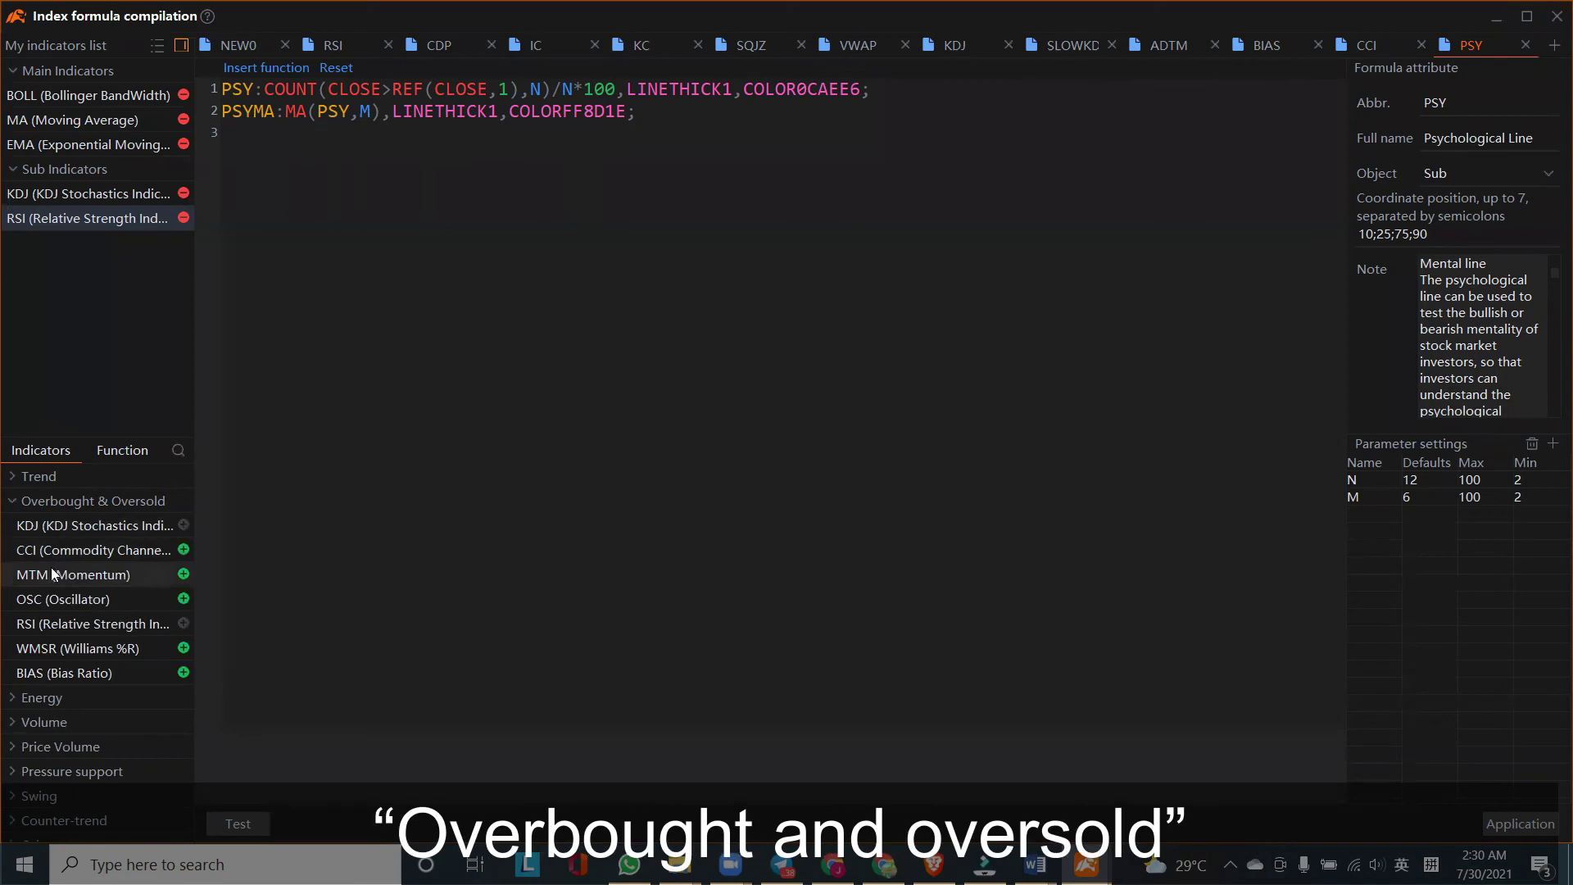